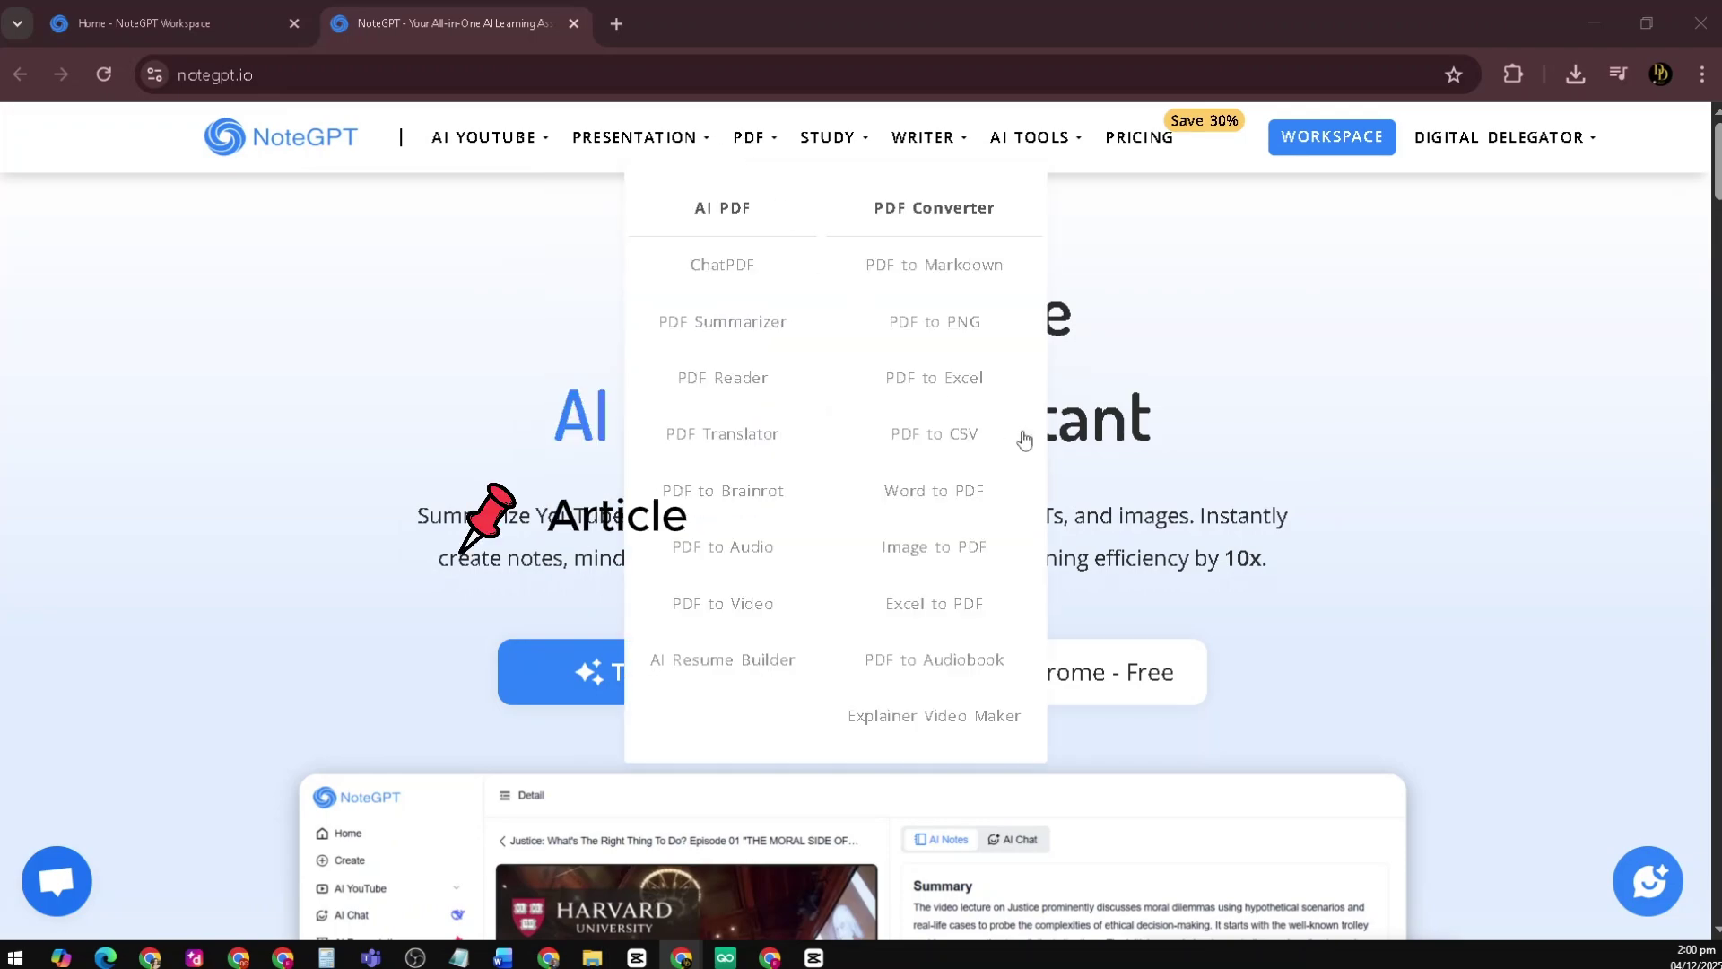
Step: Scroll down the notegpt.io homepage through its features, testimonials and pricing plans
scroll(1127, 391, down, 2)
scroll(1121, 394, down, 8)
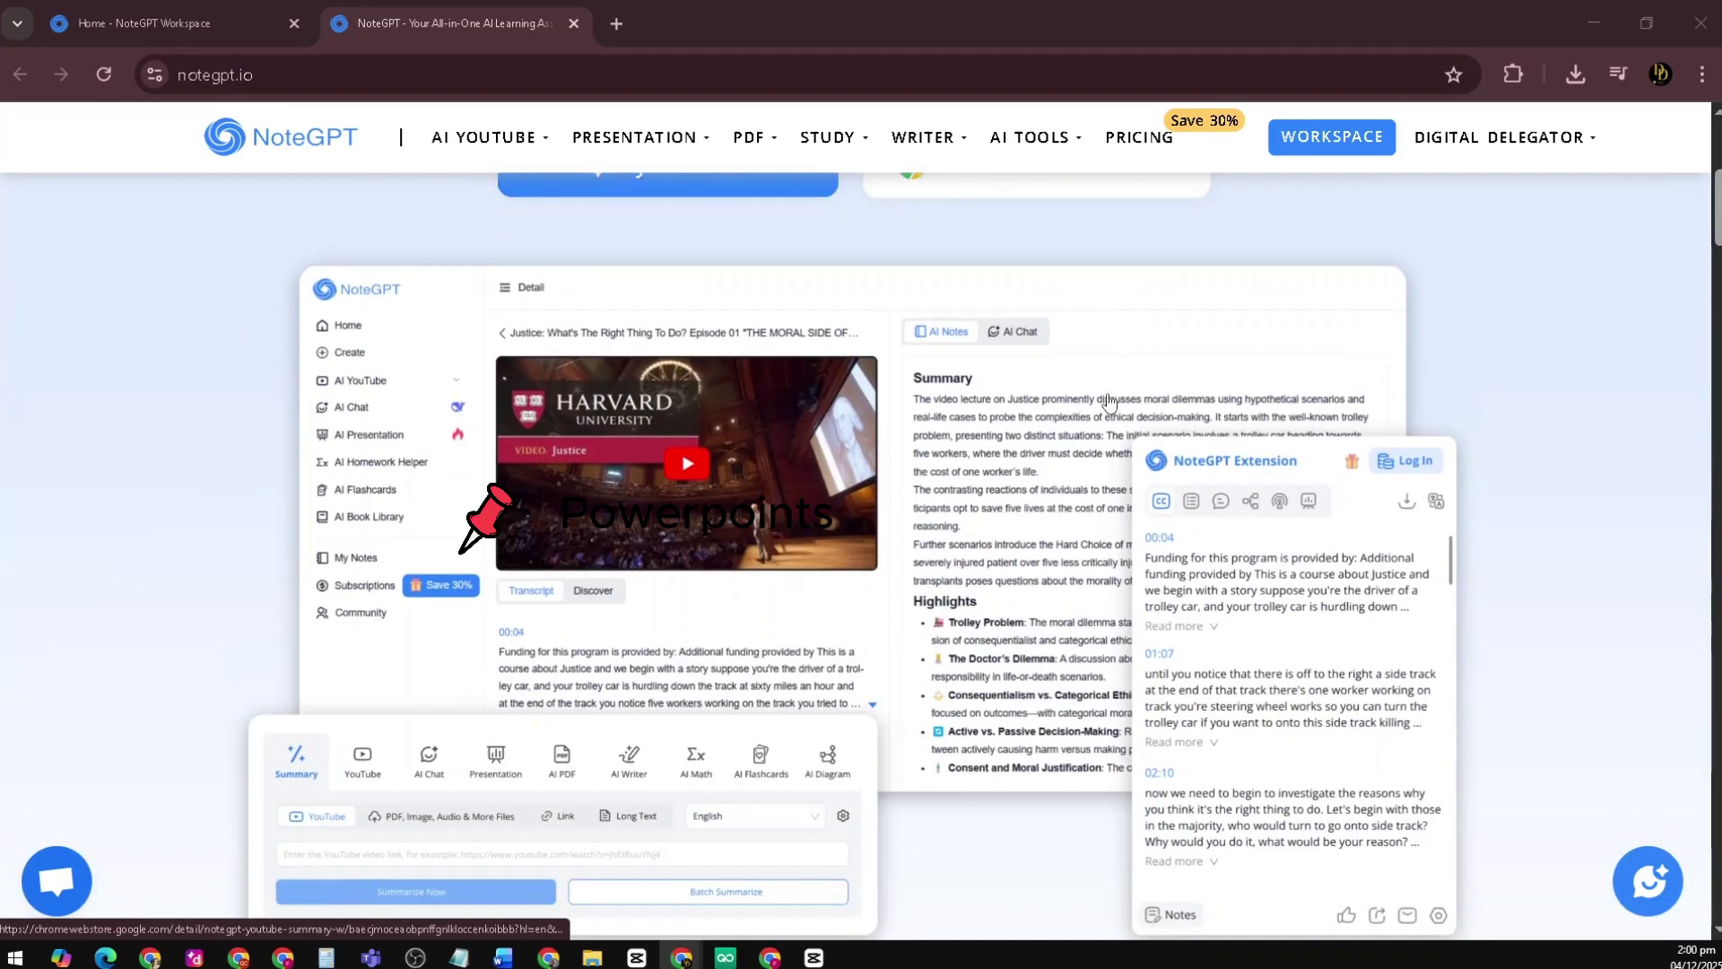
scroll(1109, 400, down, 6)
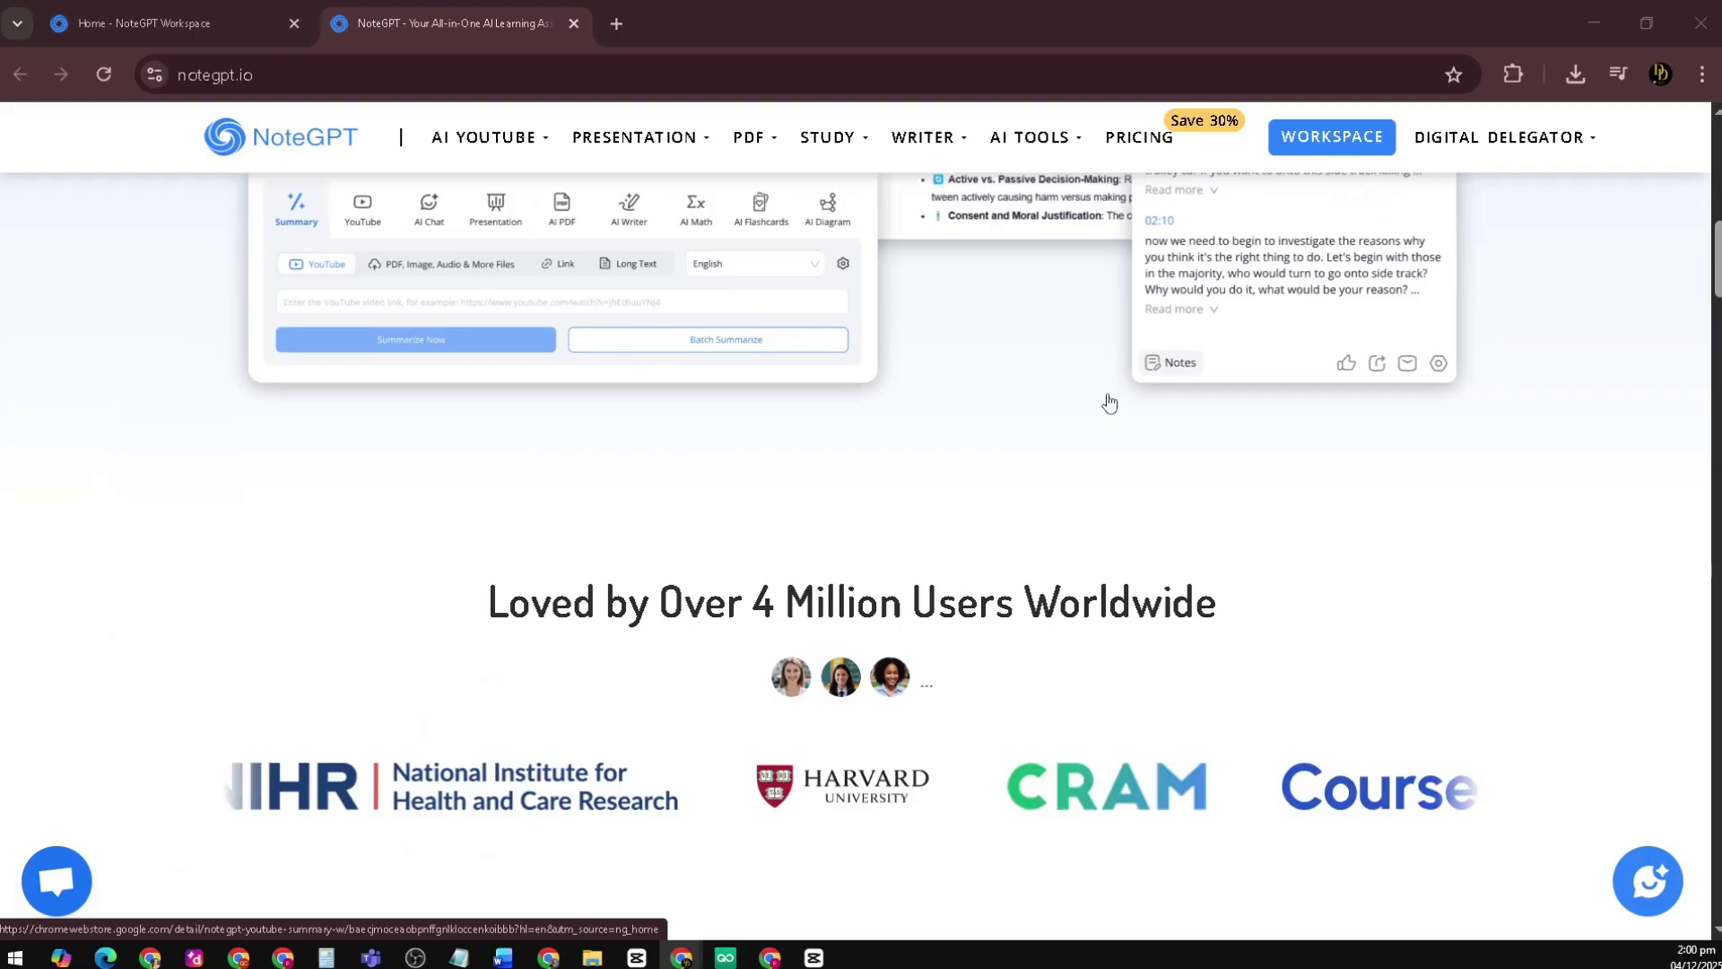
scroll(1110, 402, down, 7)
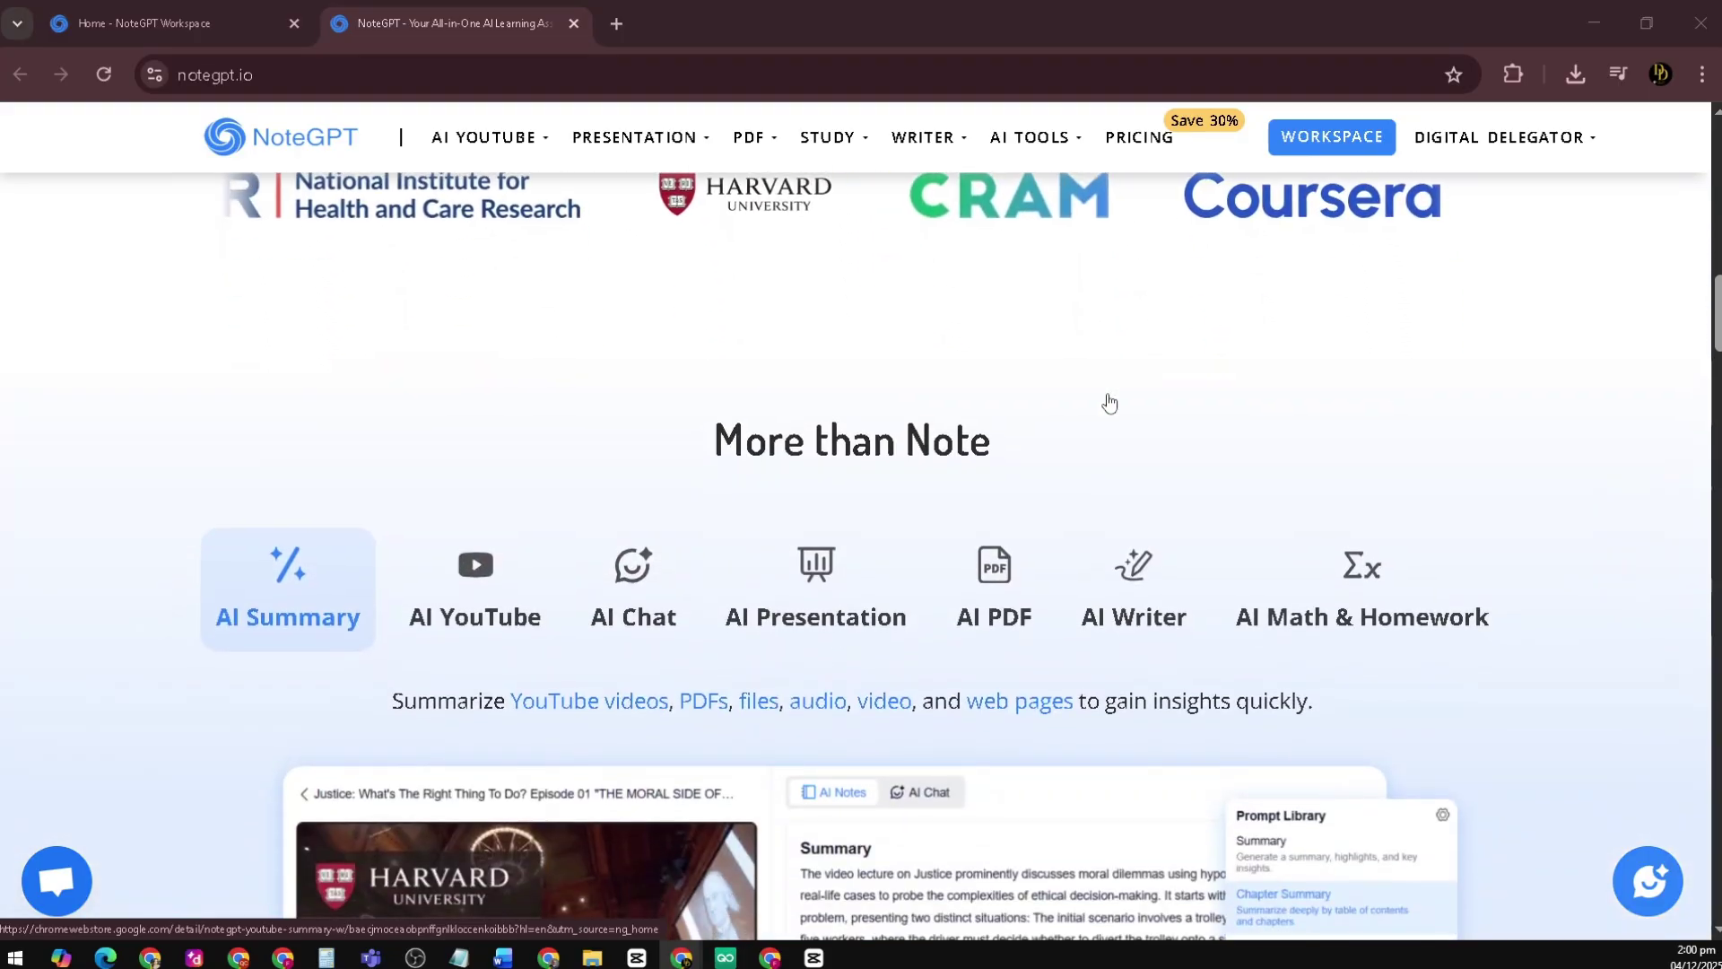
scroll(1110, 402, down, 10)
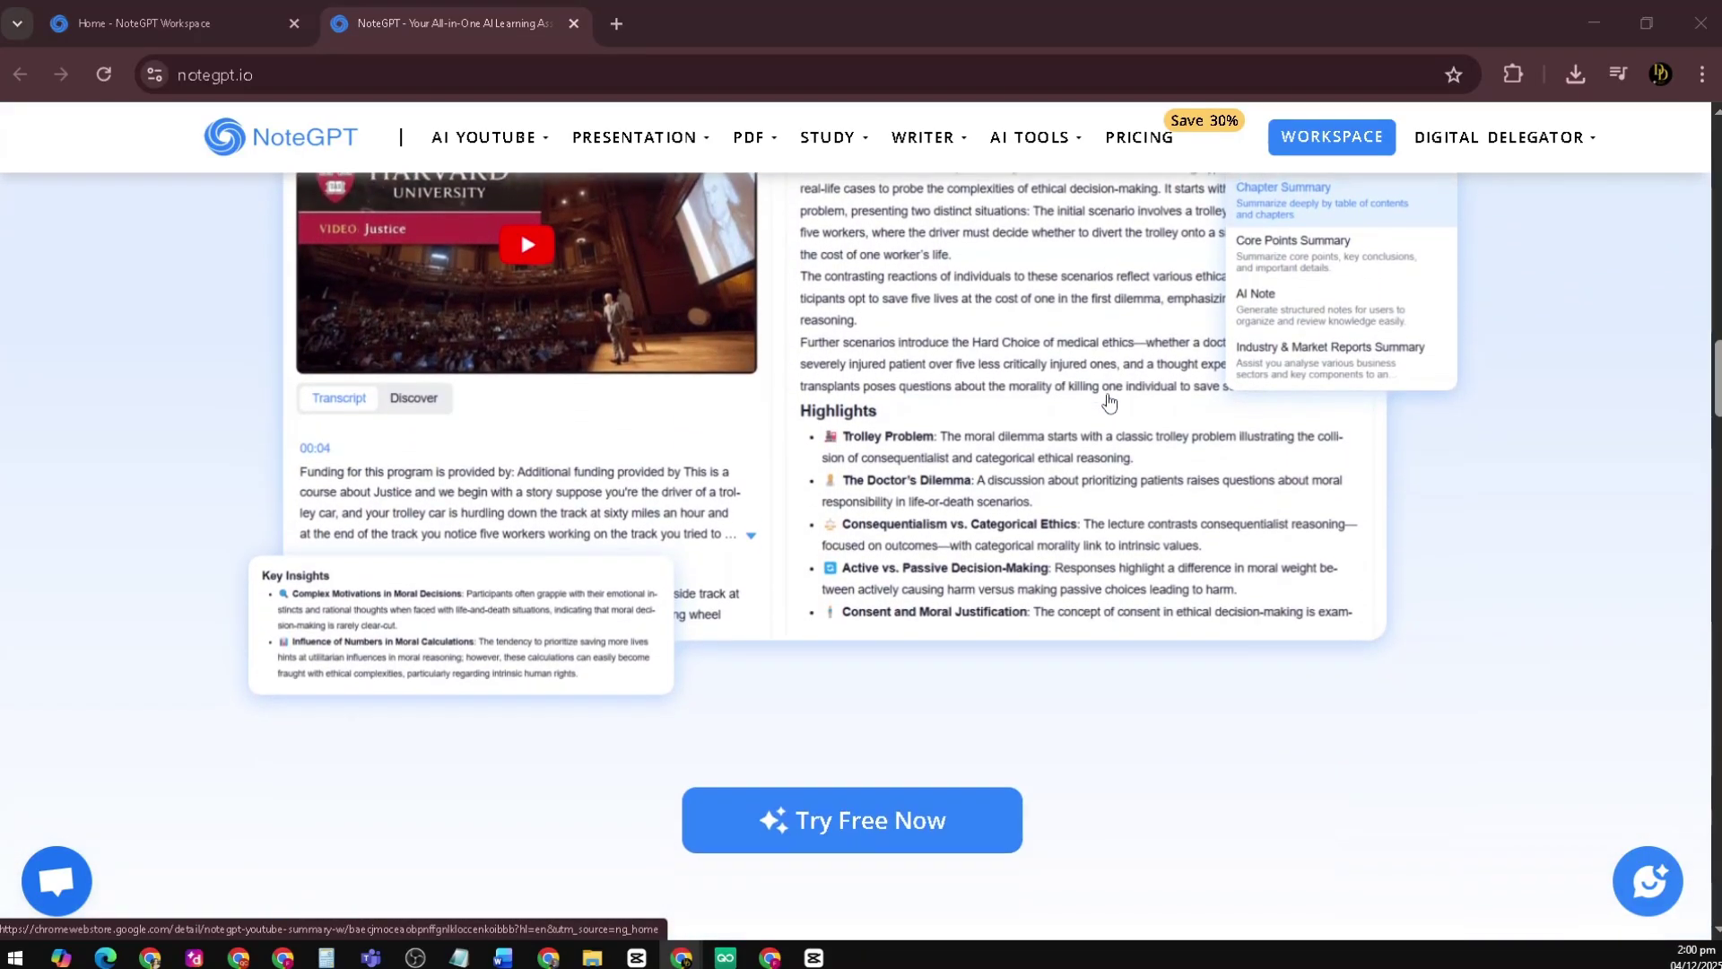
scroll(1109, 403, down, 13)
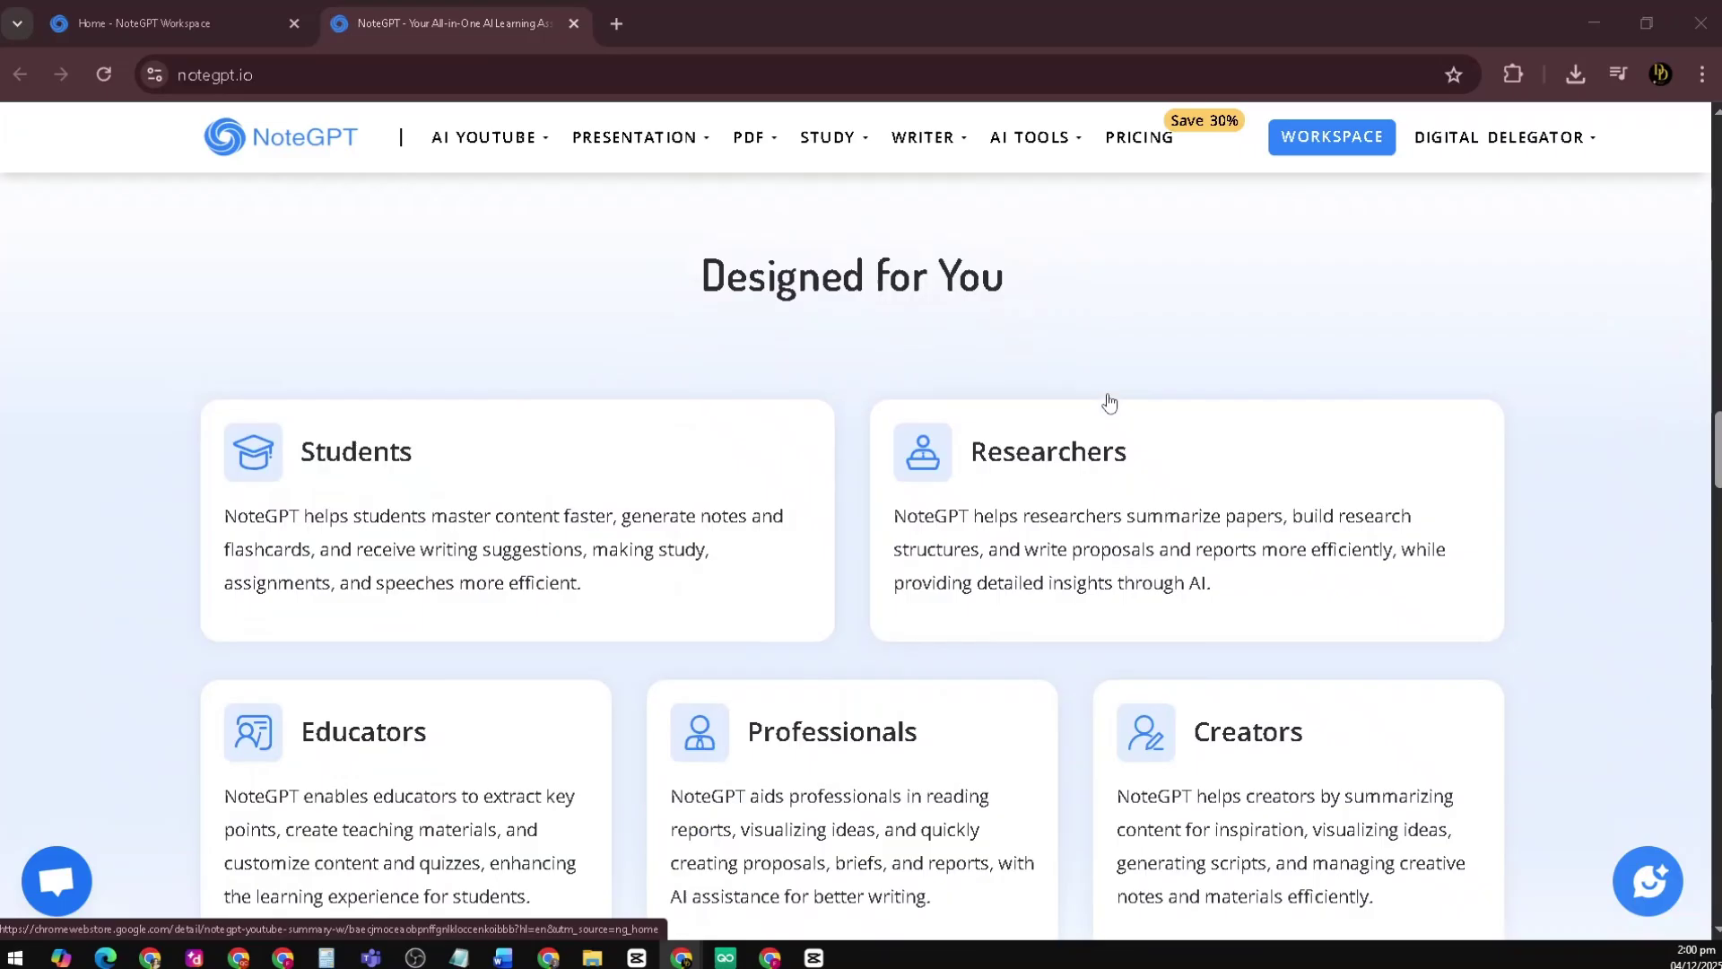
scroll(1109, 403, down, 17)
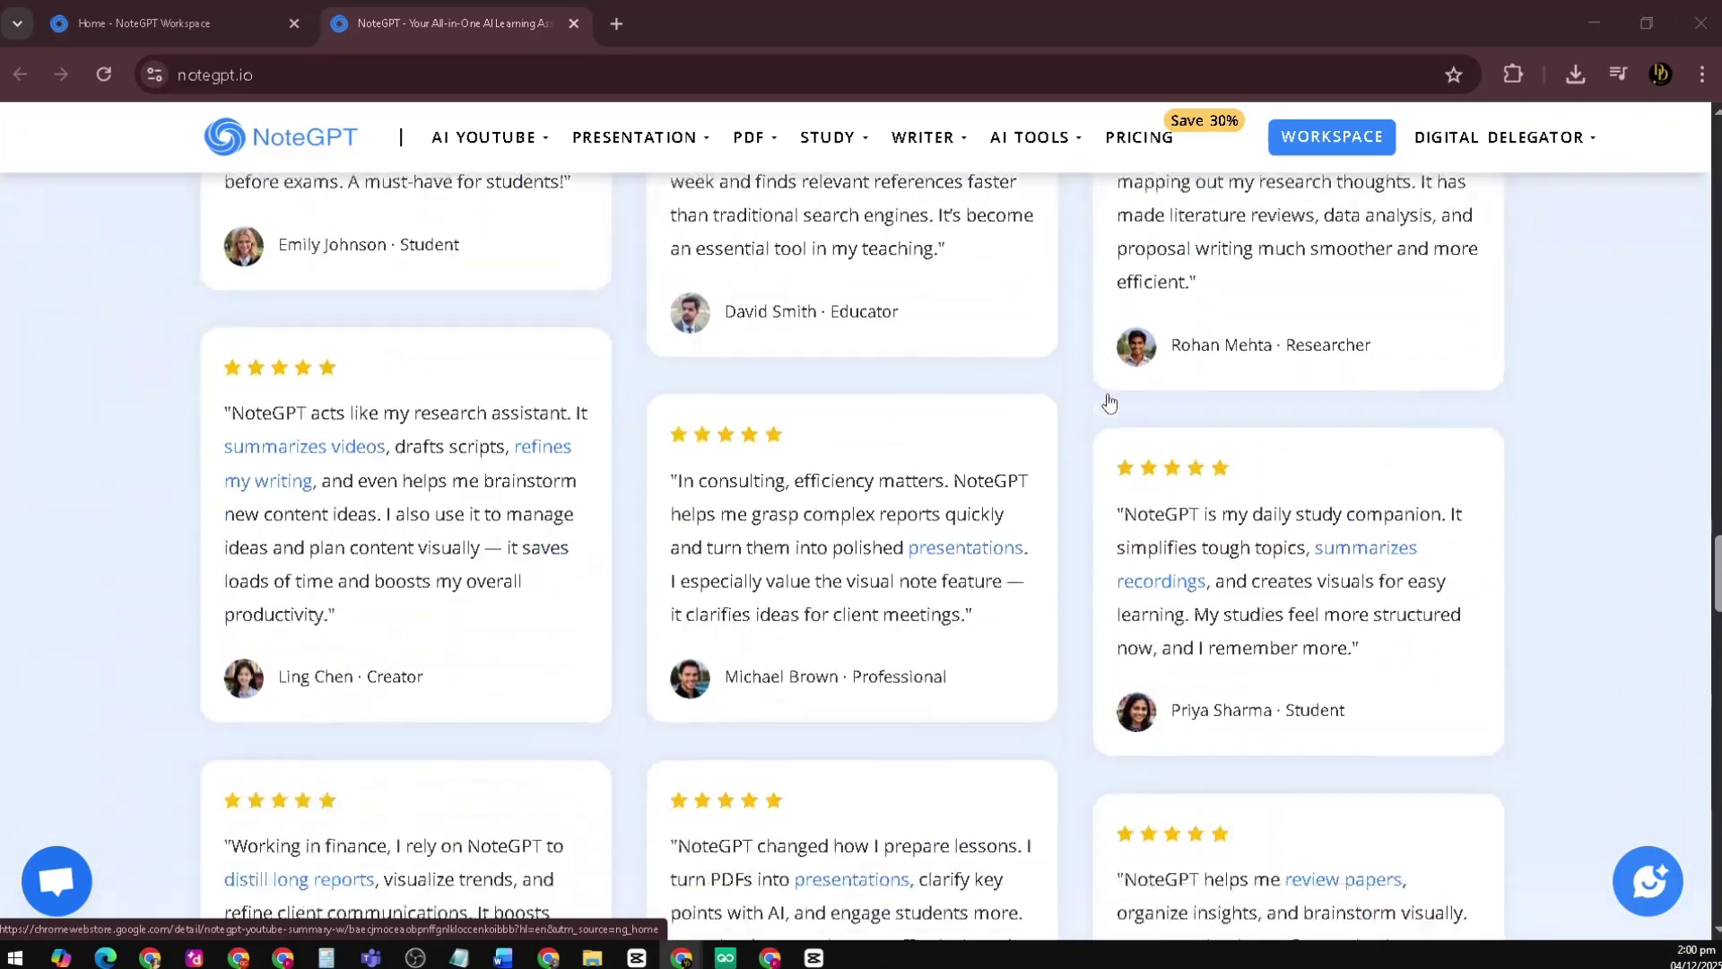
scroll(1109, 402, down, 5)
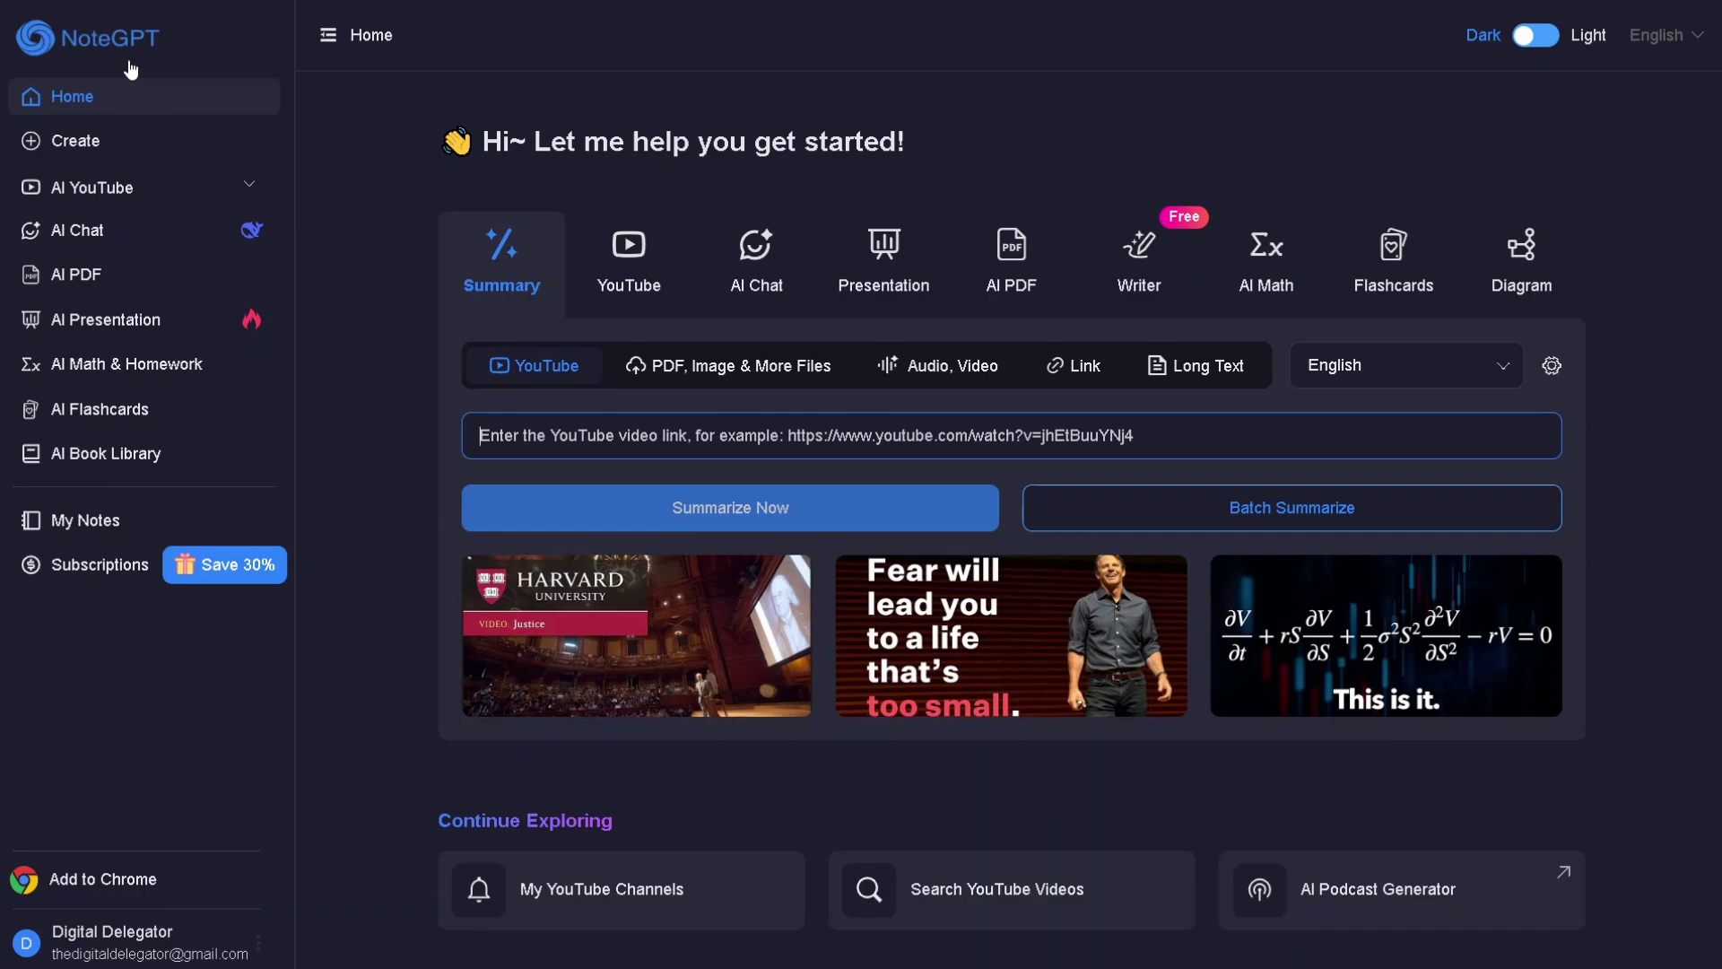
Step: Under AI YouTube, paste the tutorial video's link and summarize it to load its transcript
click(92, 187)
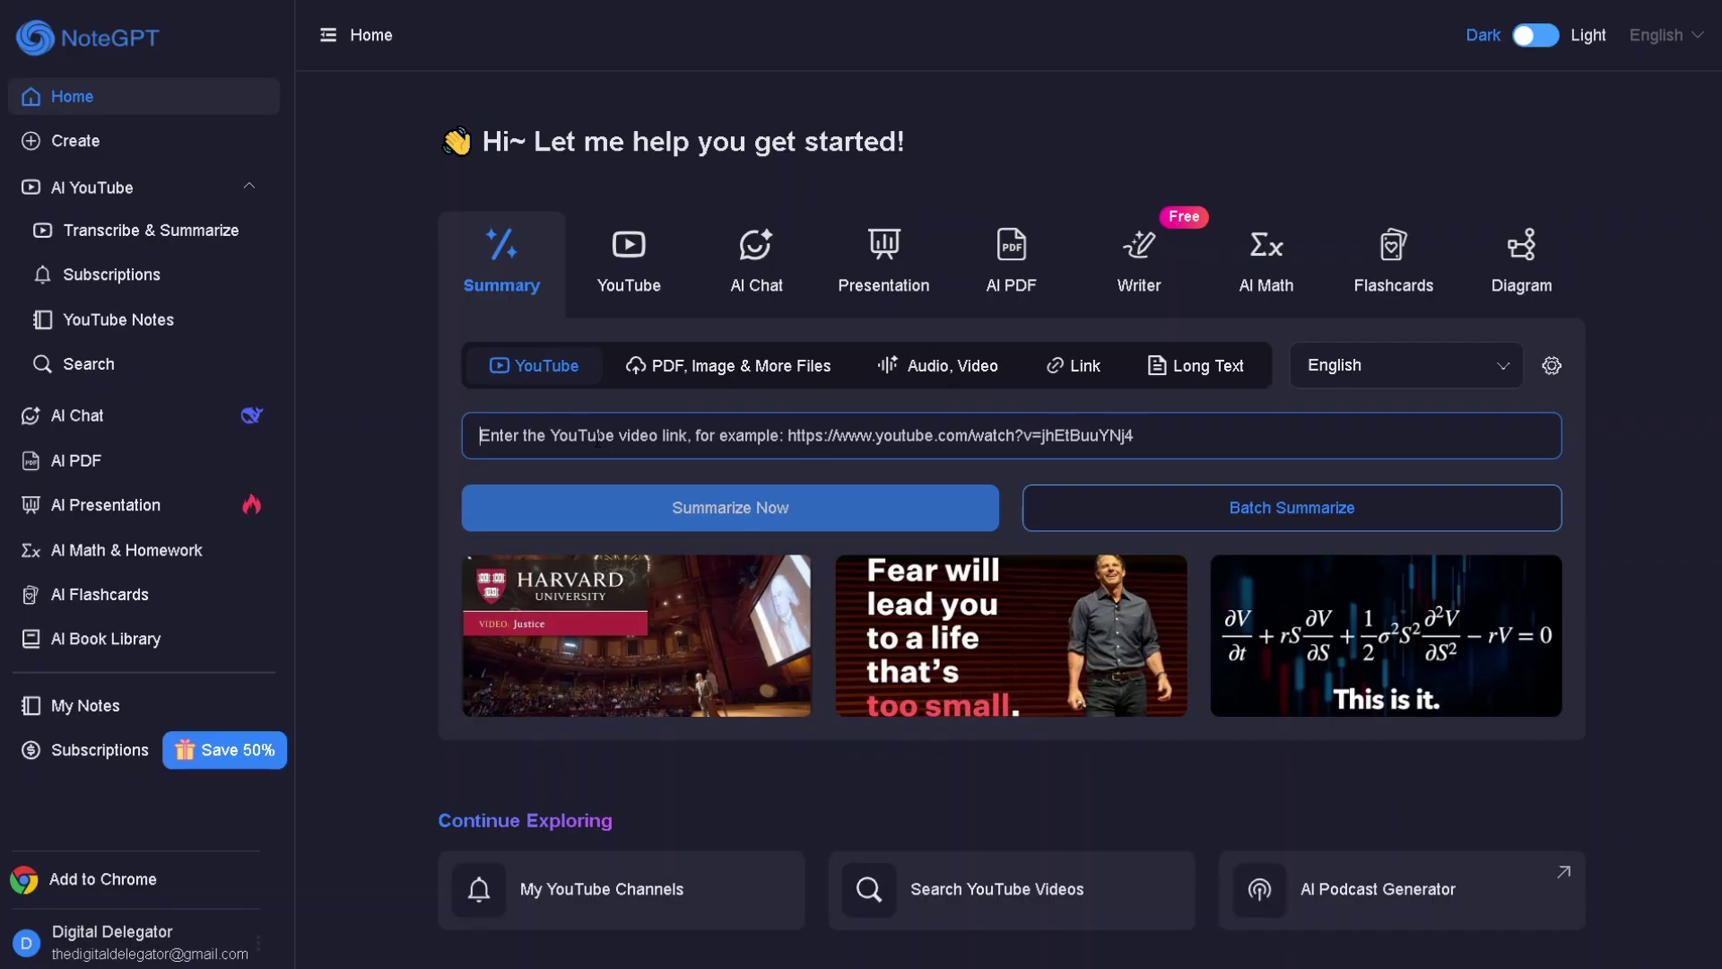
text(https://youtu.be/kUHV9KdsIYE)
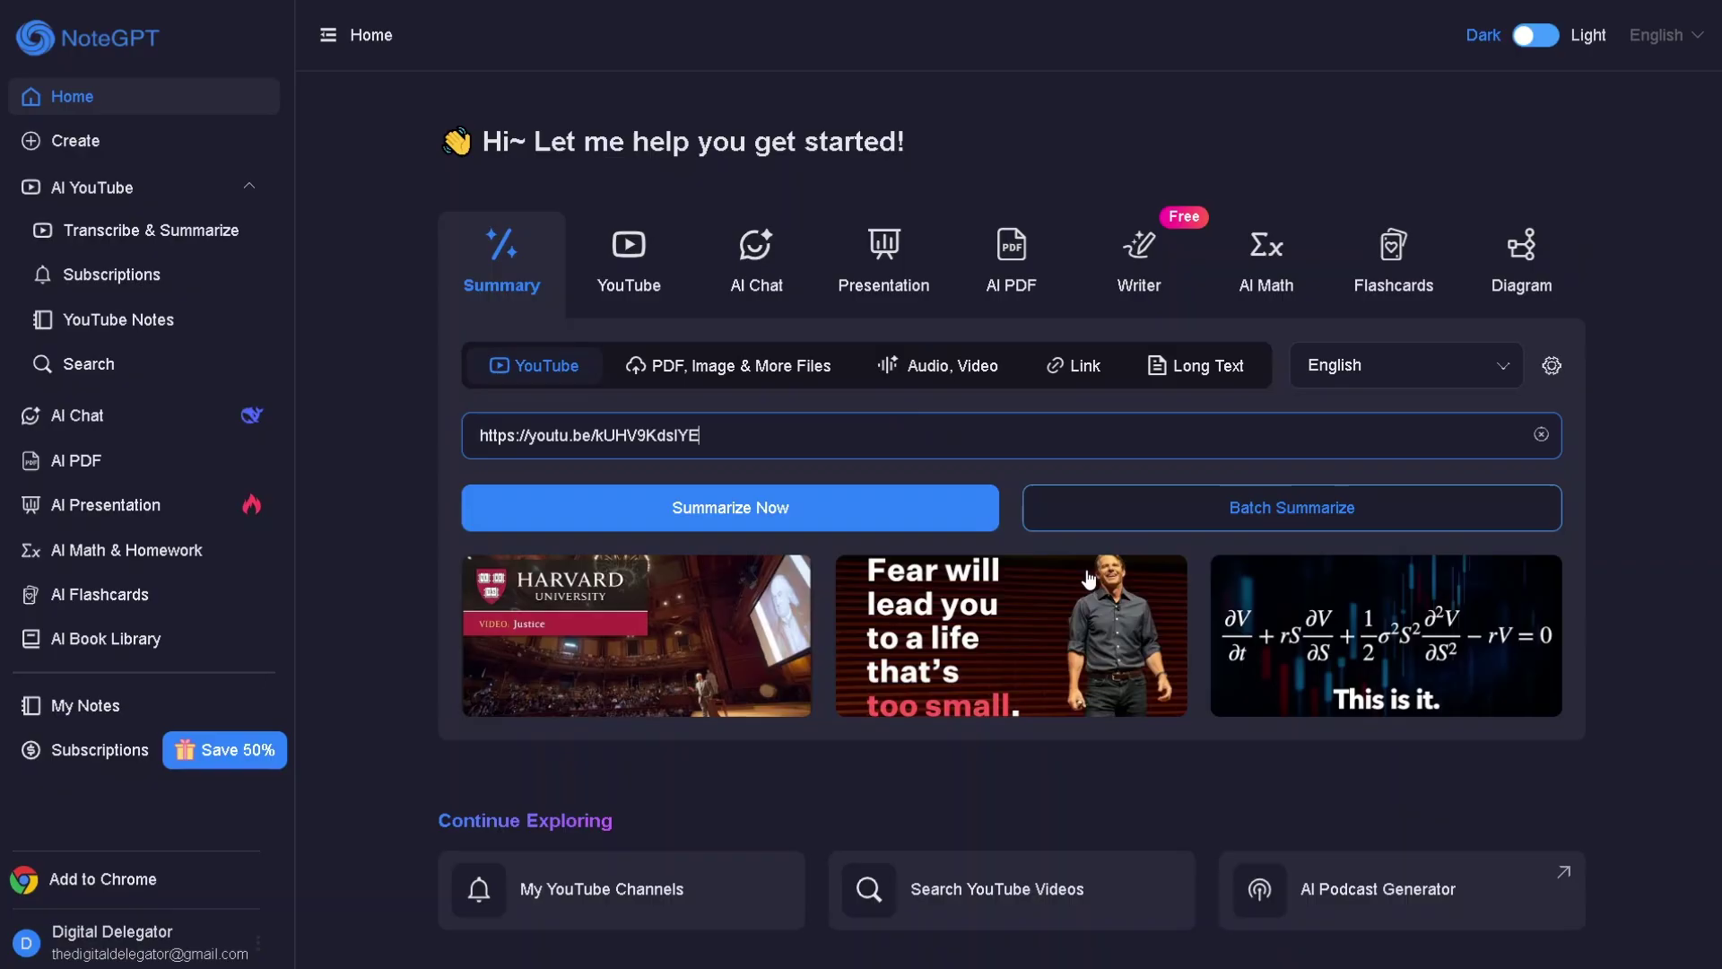
click(863, 509)
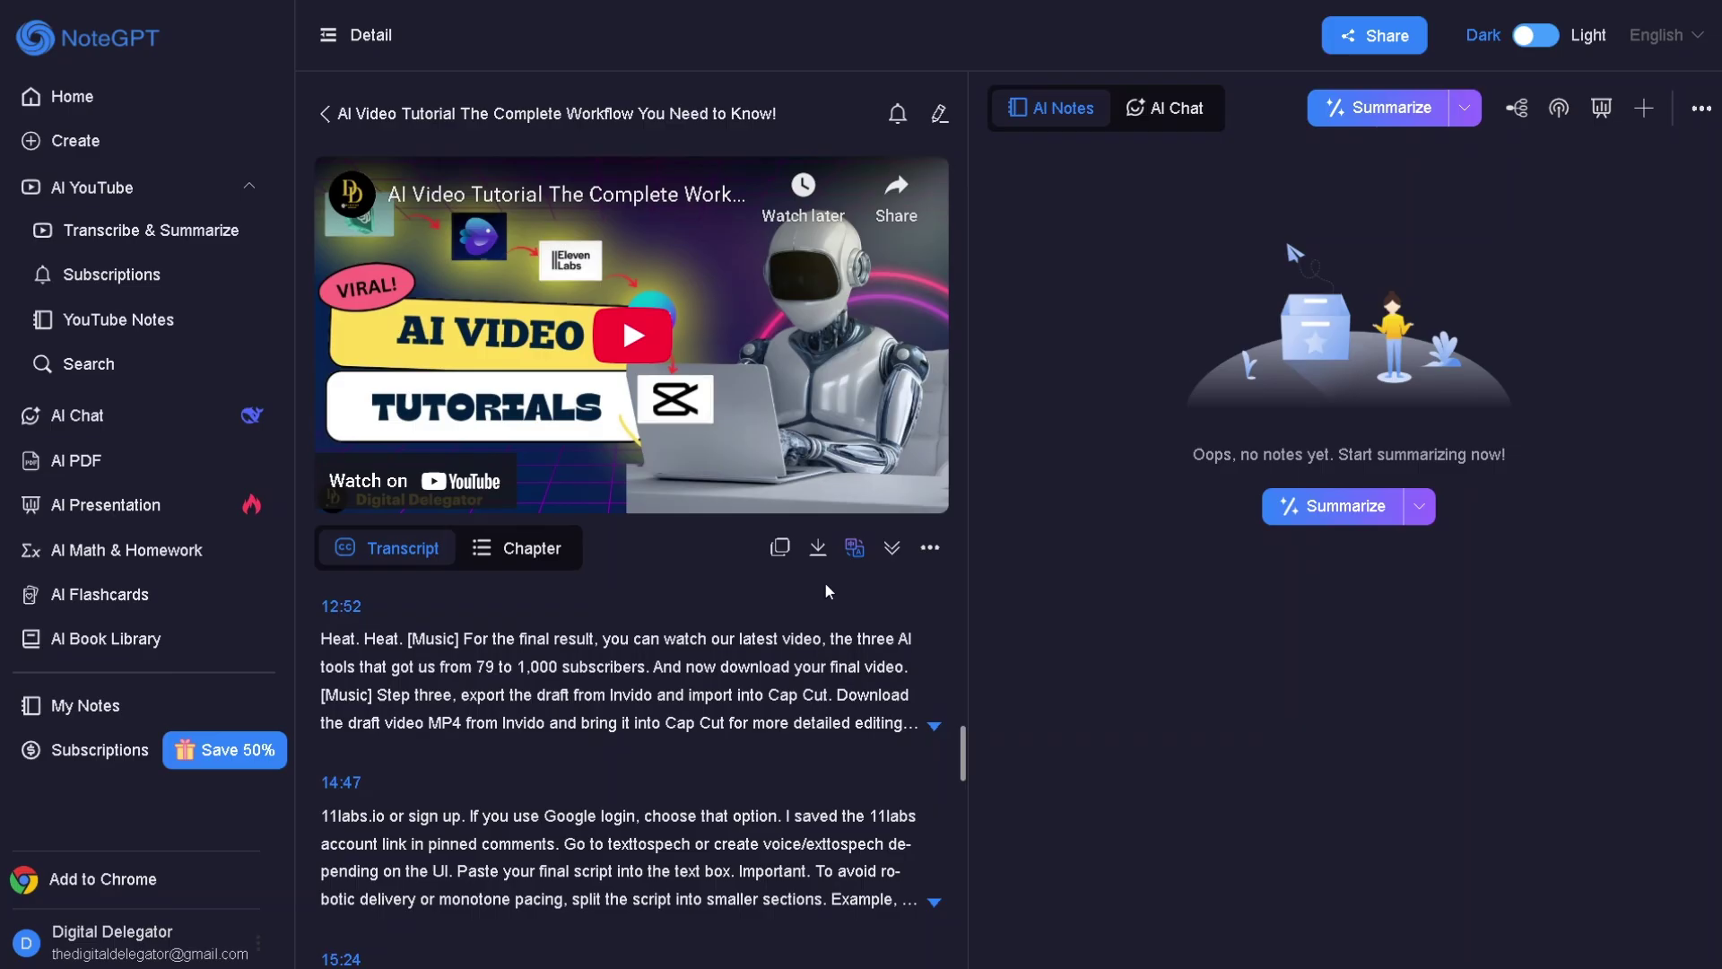
Step: Scroll through the transcript and generate AI summary notes for the video
scroll(741, 619, down, 5)
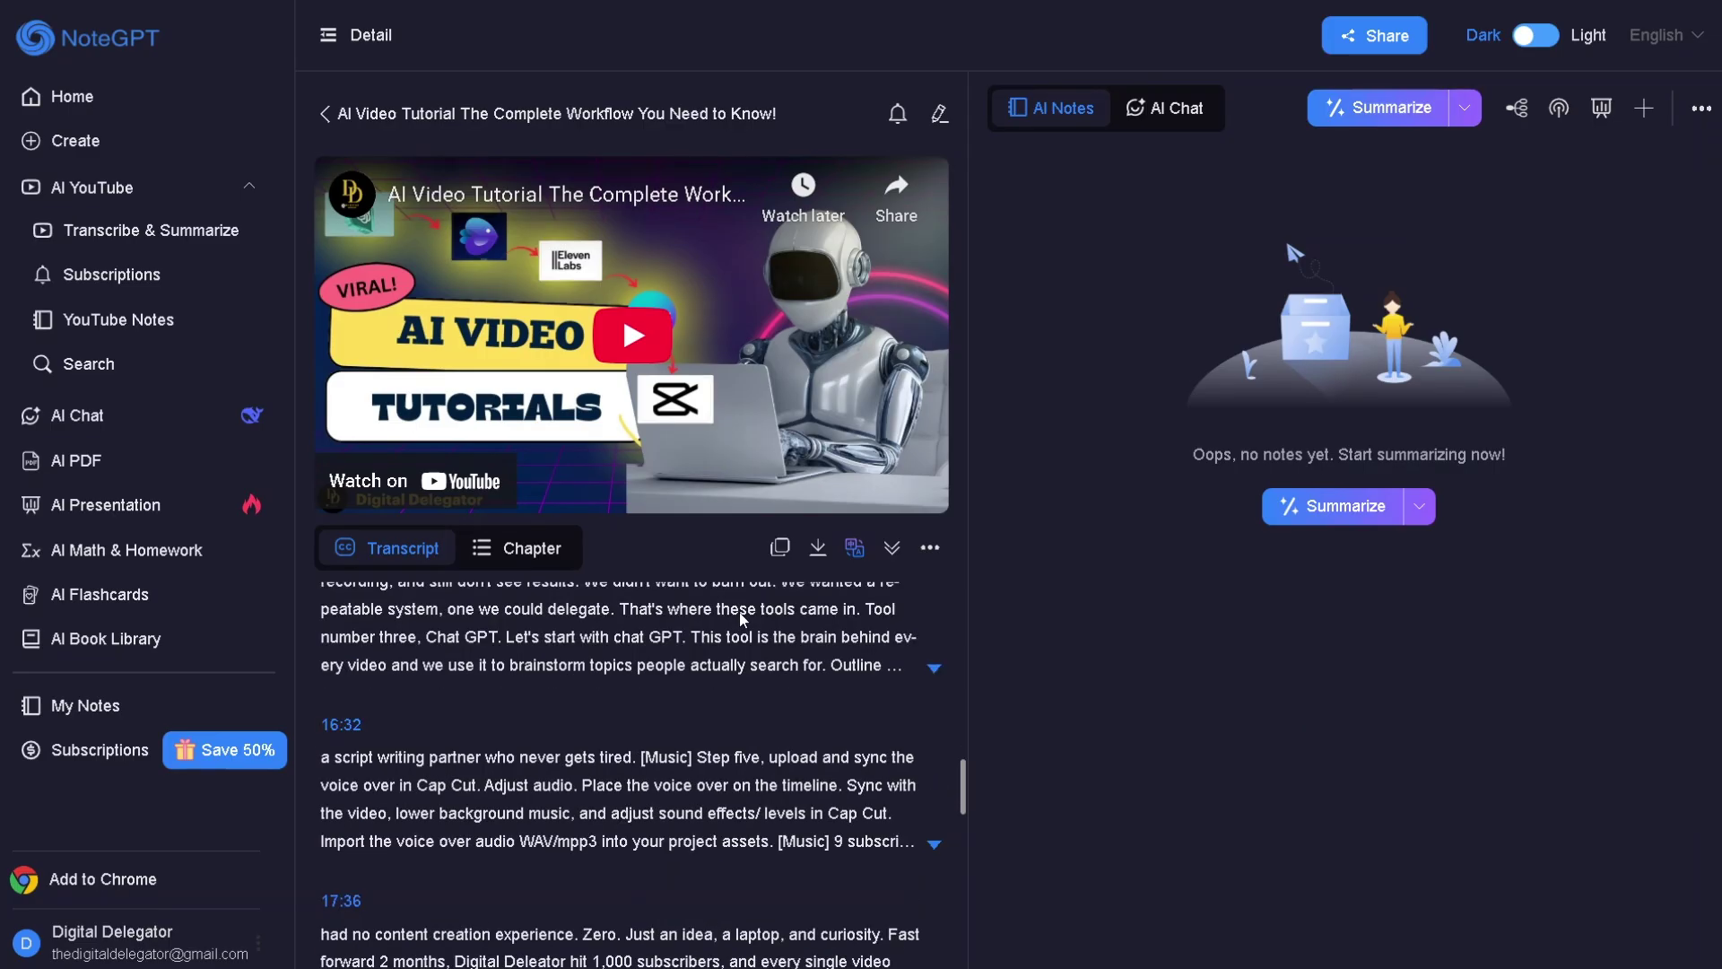
scroll(740, 619, down, 3)
scroll(741, 618, down, 3)
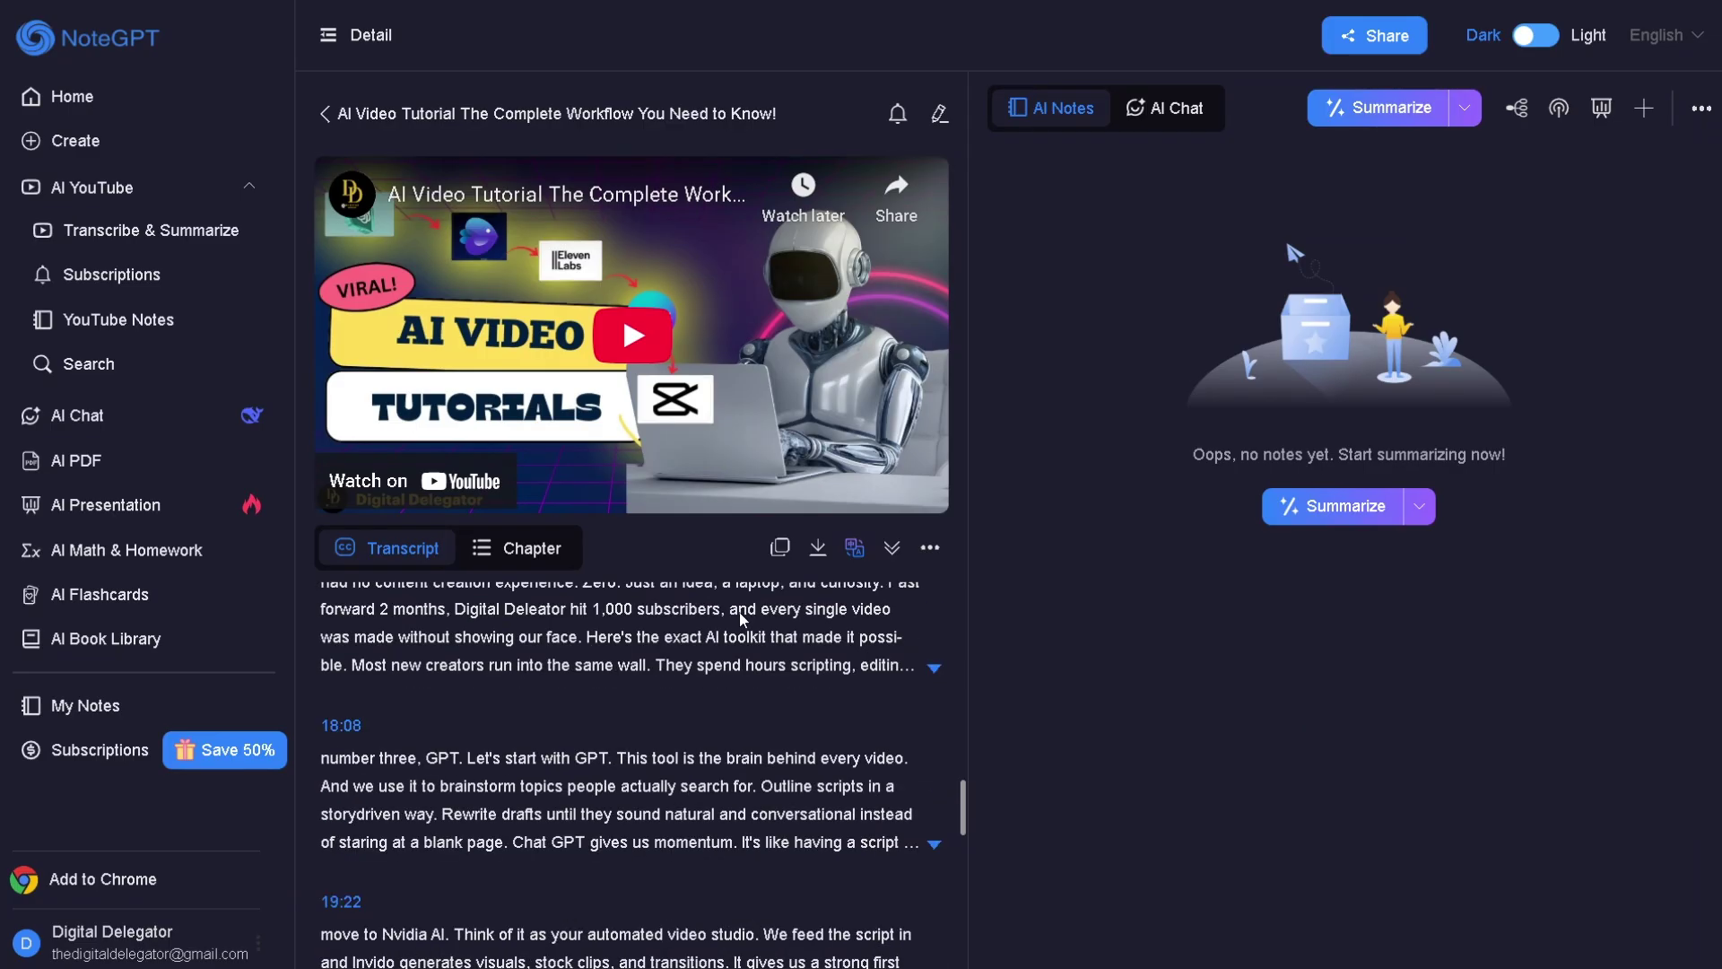
scroll(741, 619, down, 10)
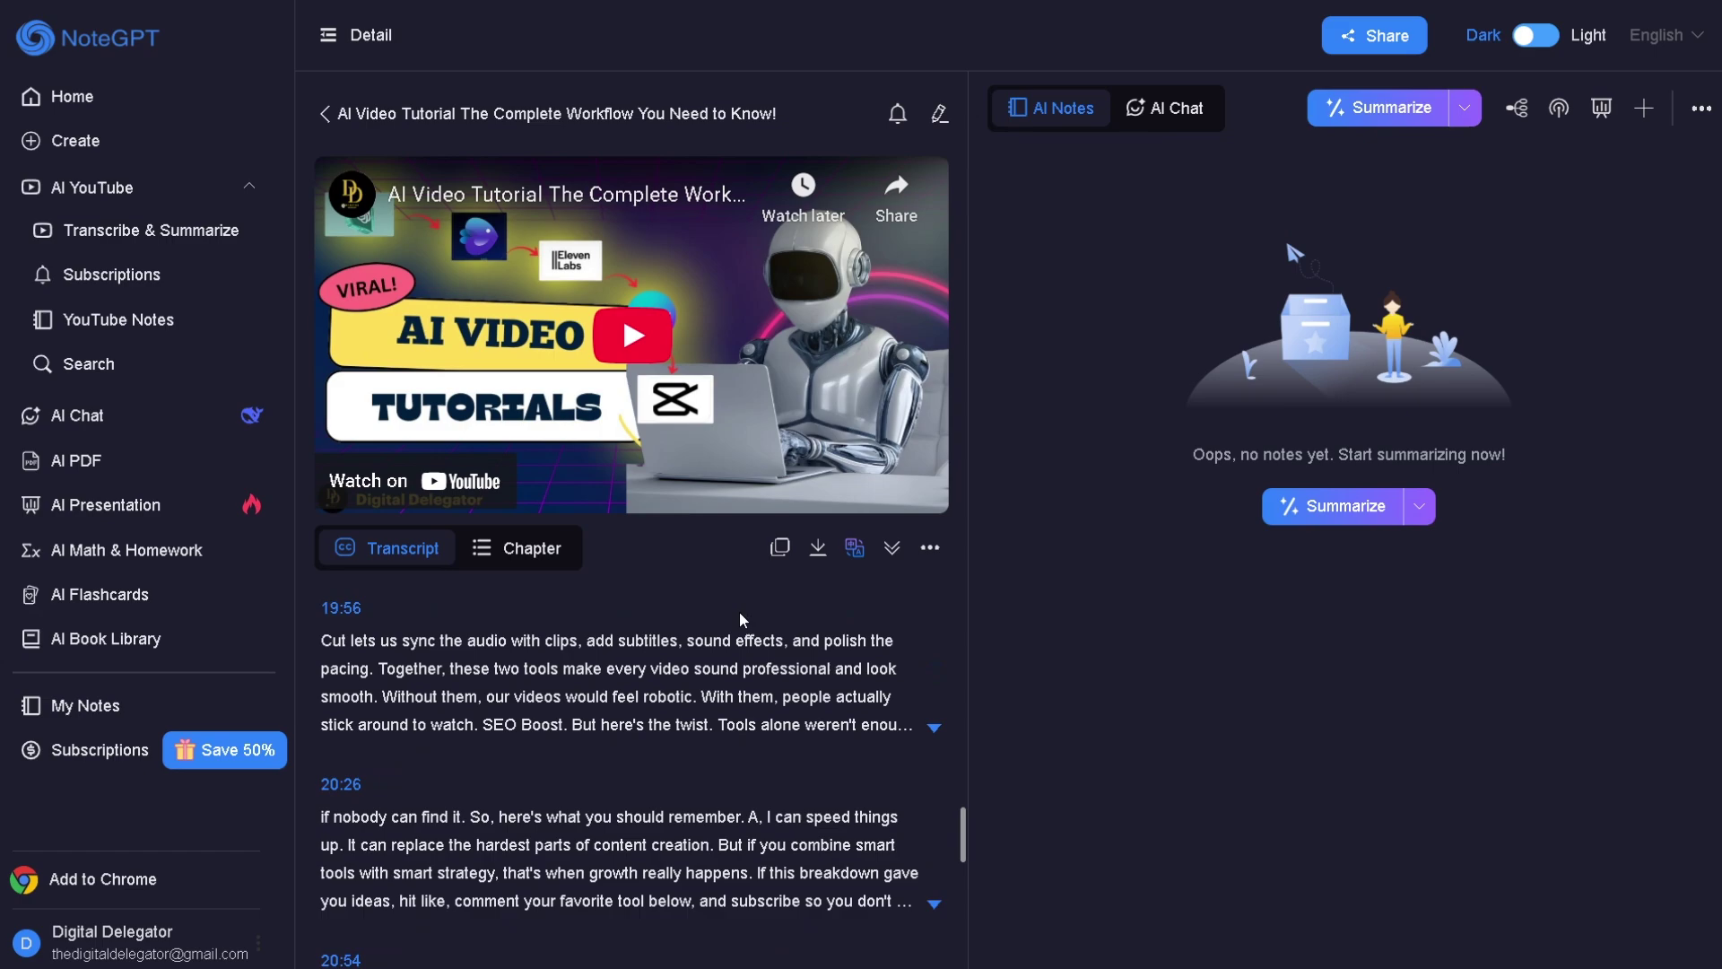
scroll(741, 619, down, 5)
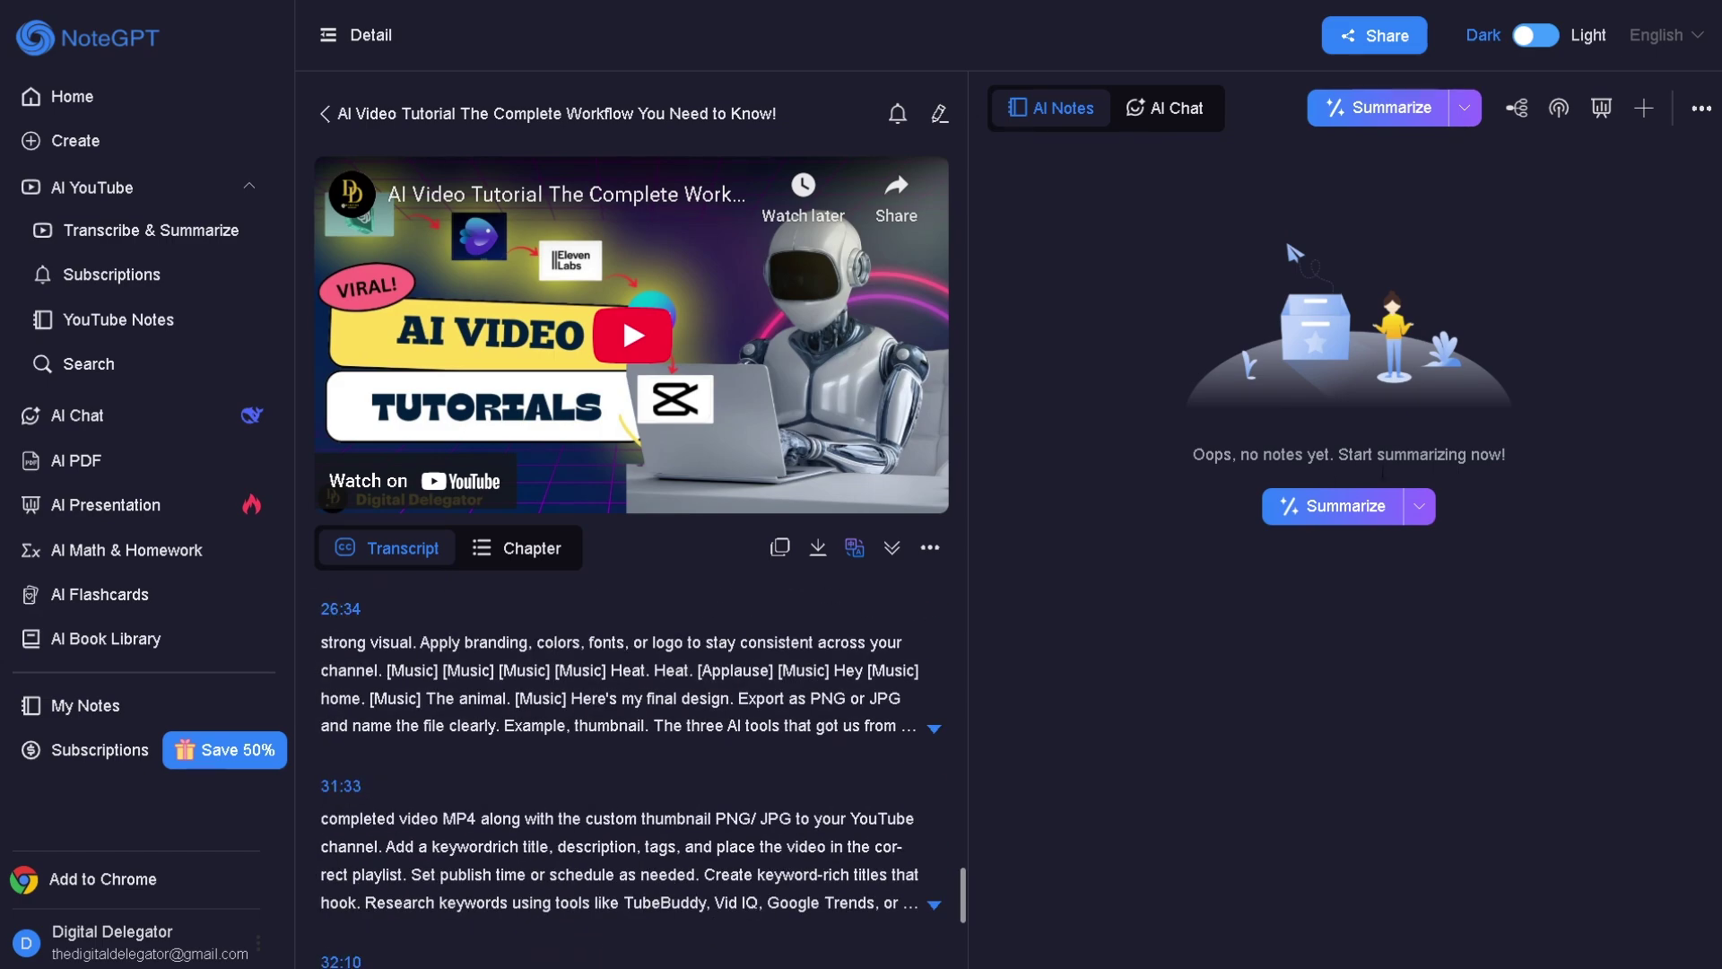
click(1339, 516)
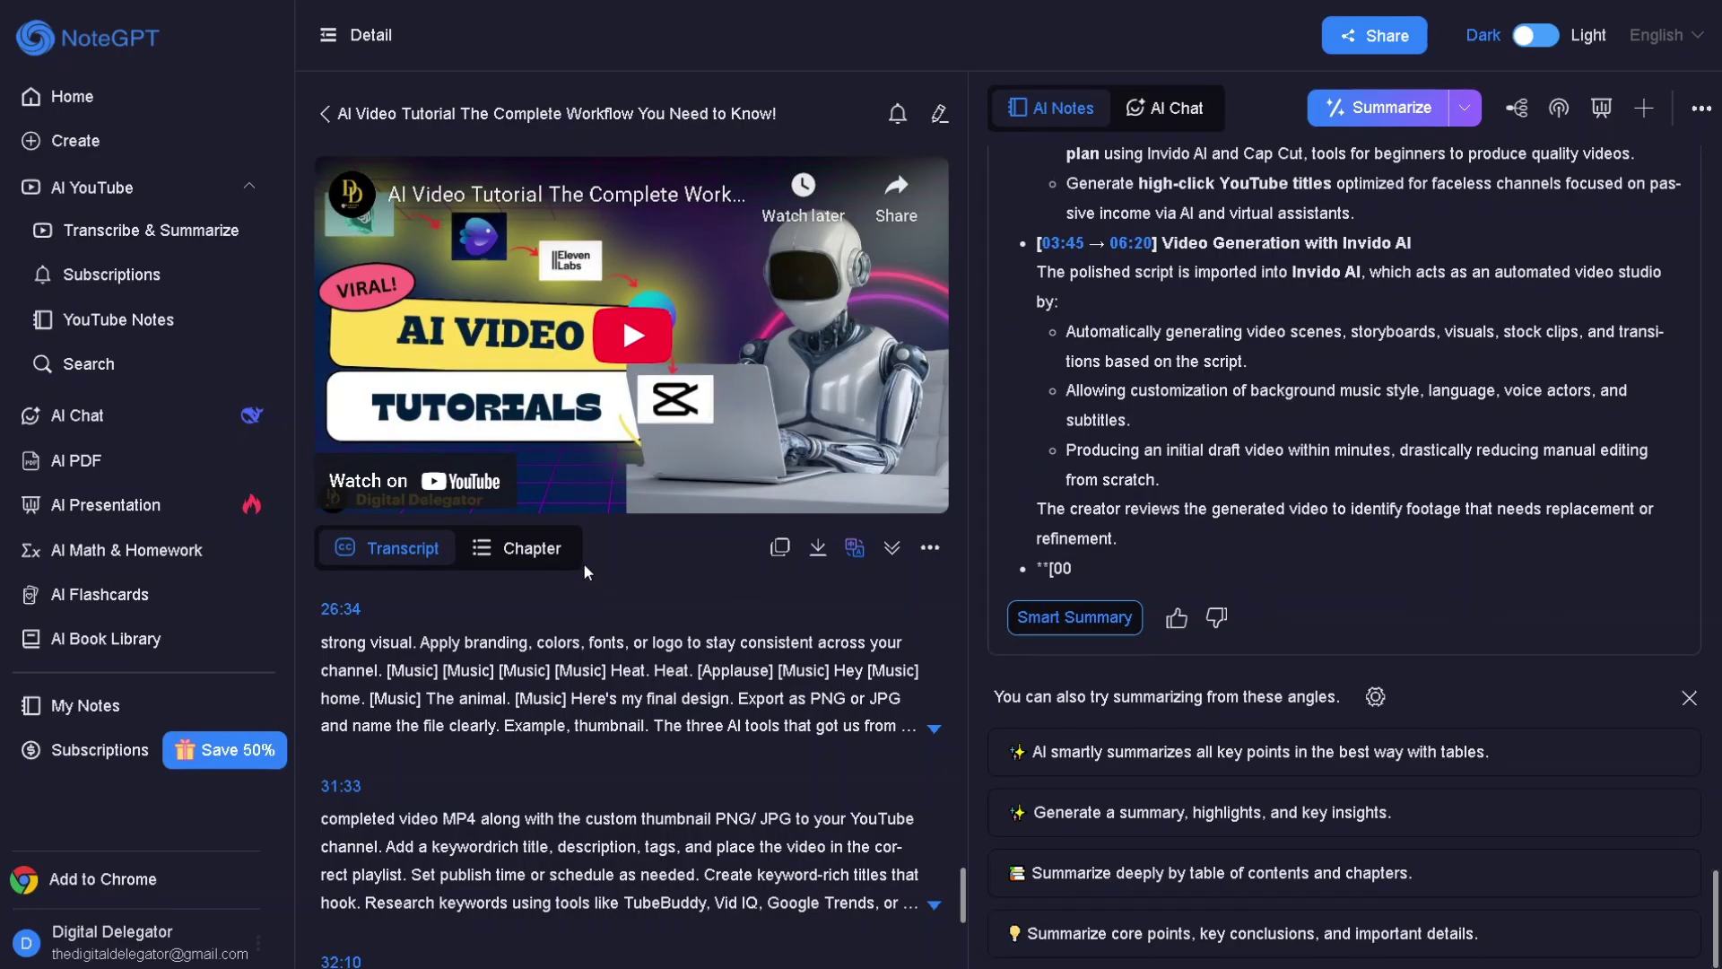
Step: Check the Chapter and Transcript views, then exit full-screen browsing
click(531, 553)
click(395, 548)
mouse_move(780, 548)
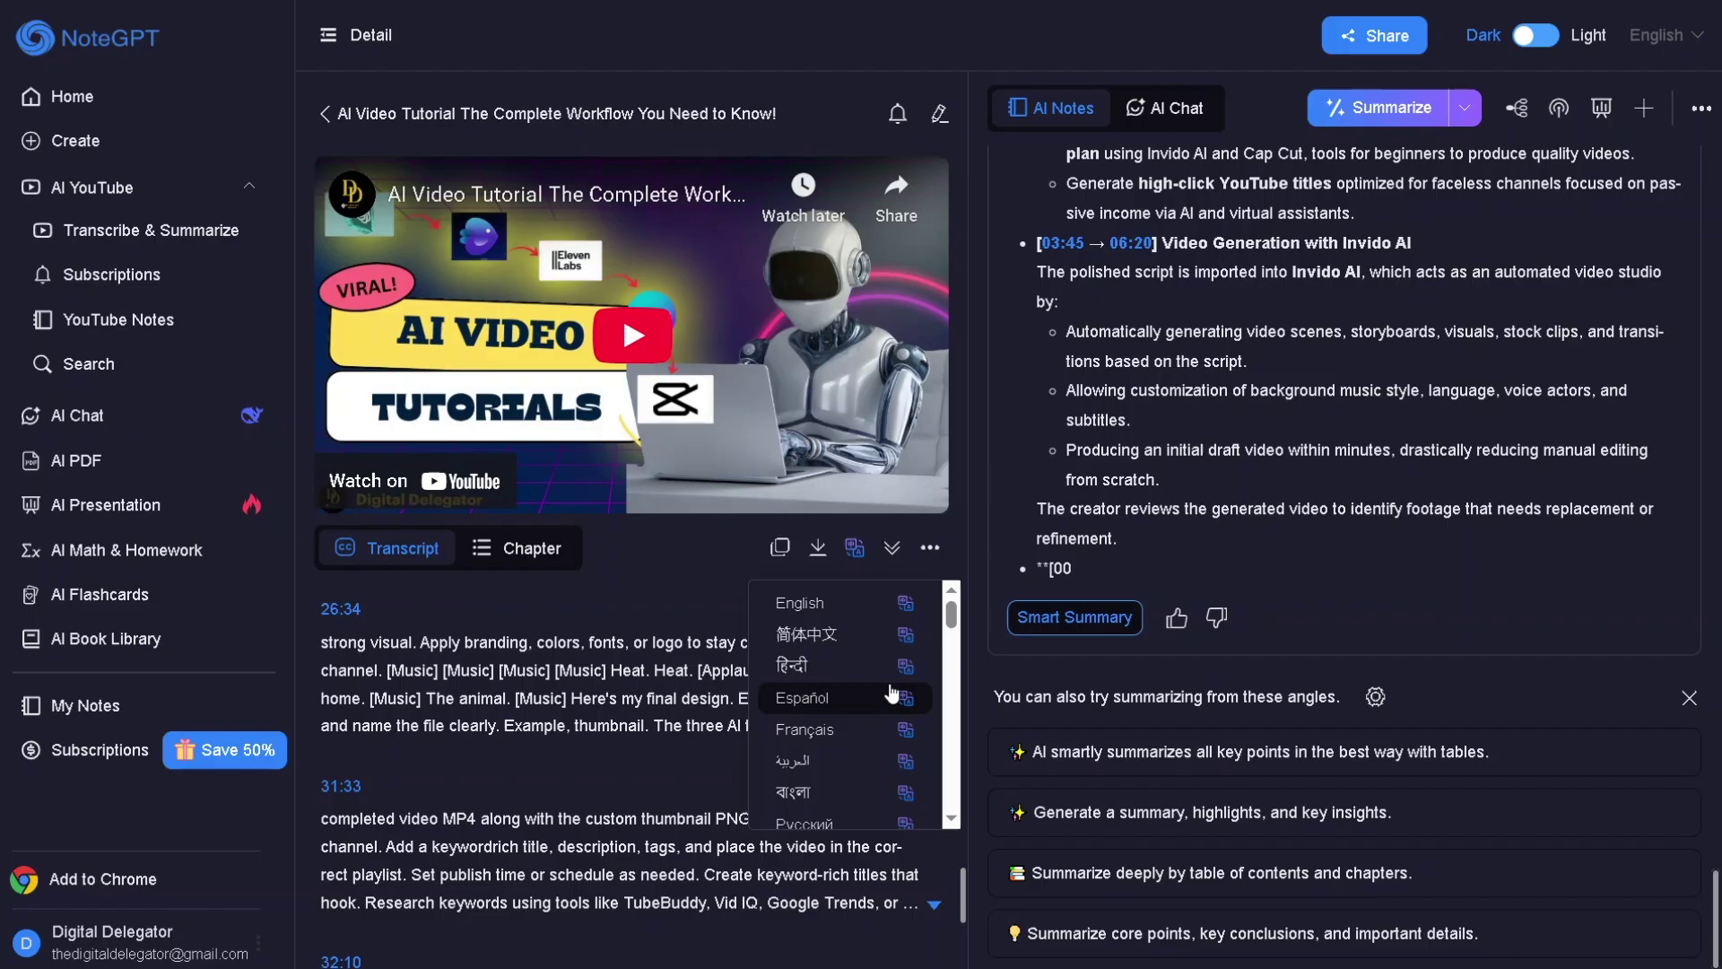
mouse_move(930, 554)
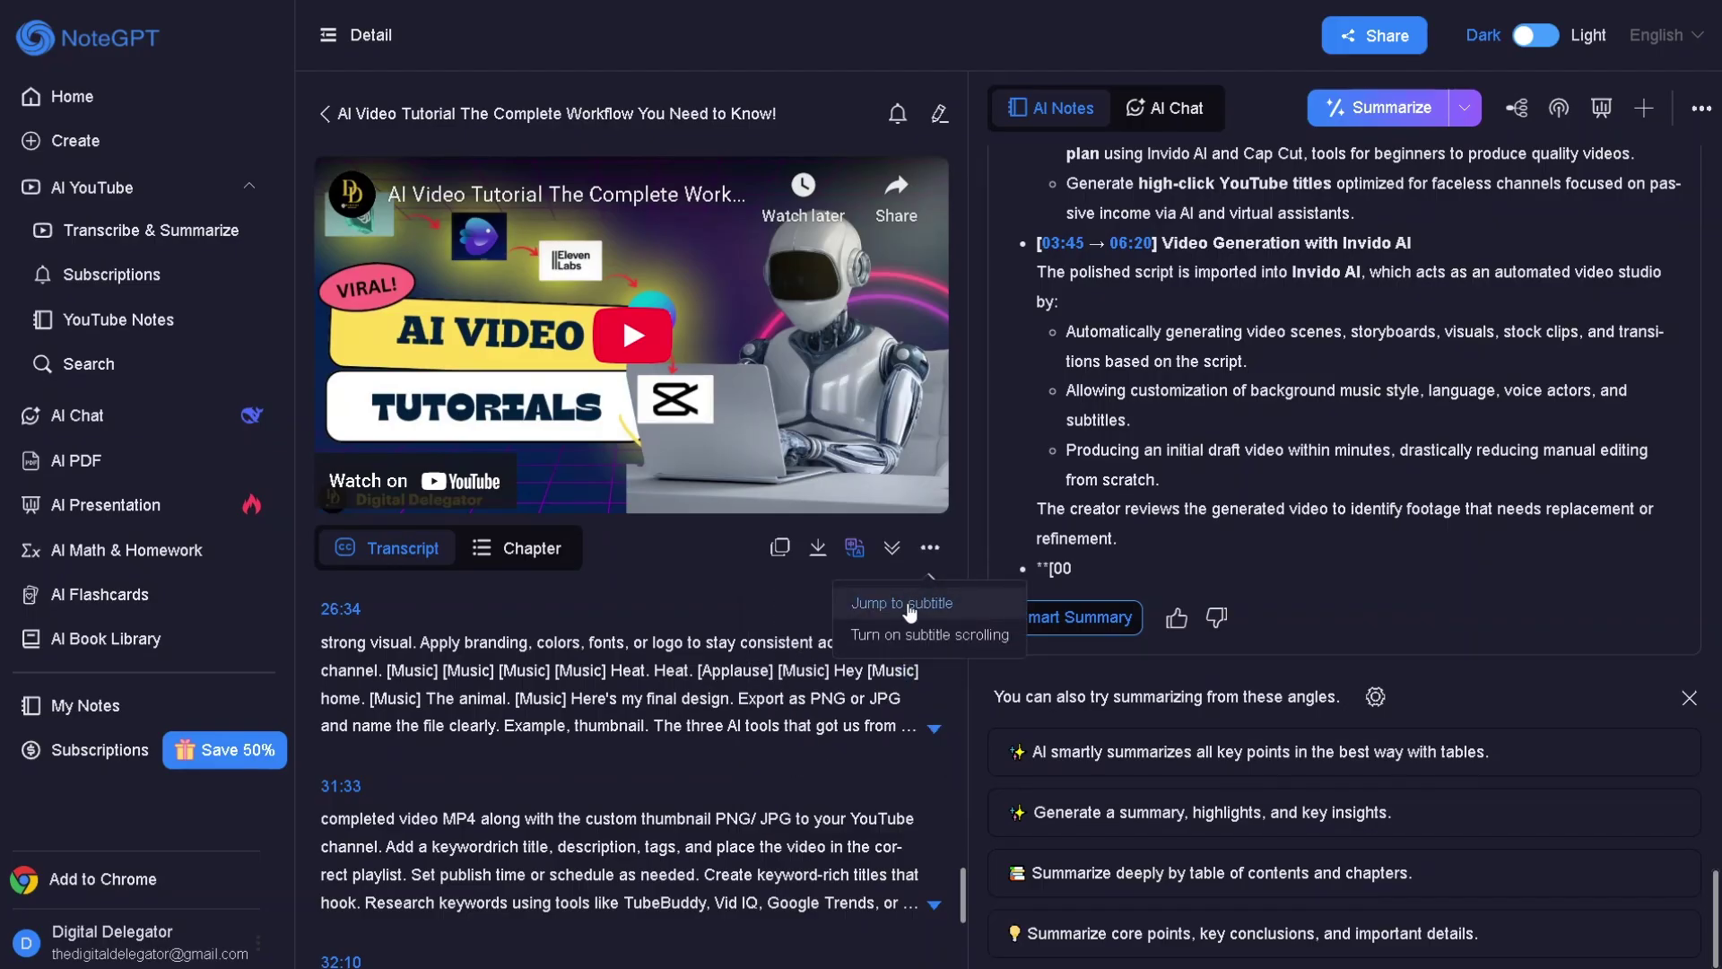
key(F11)
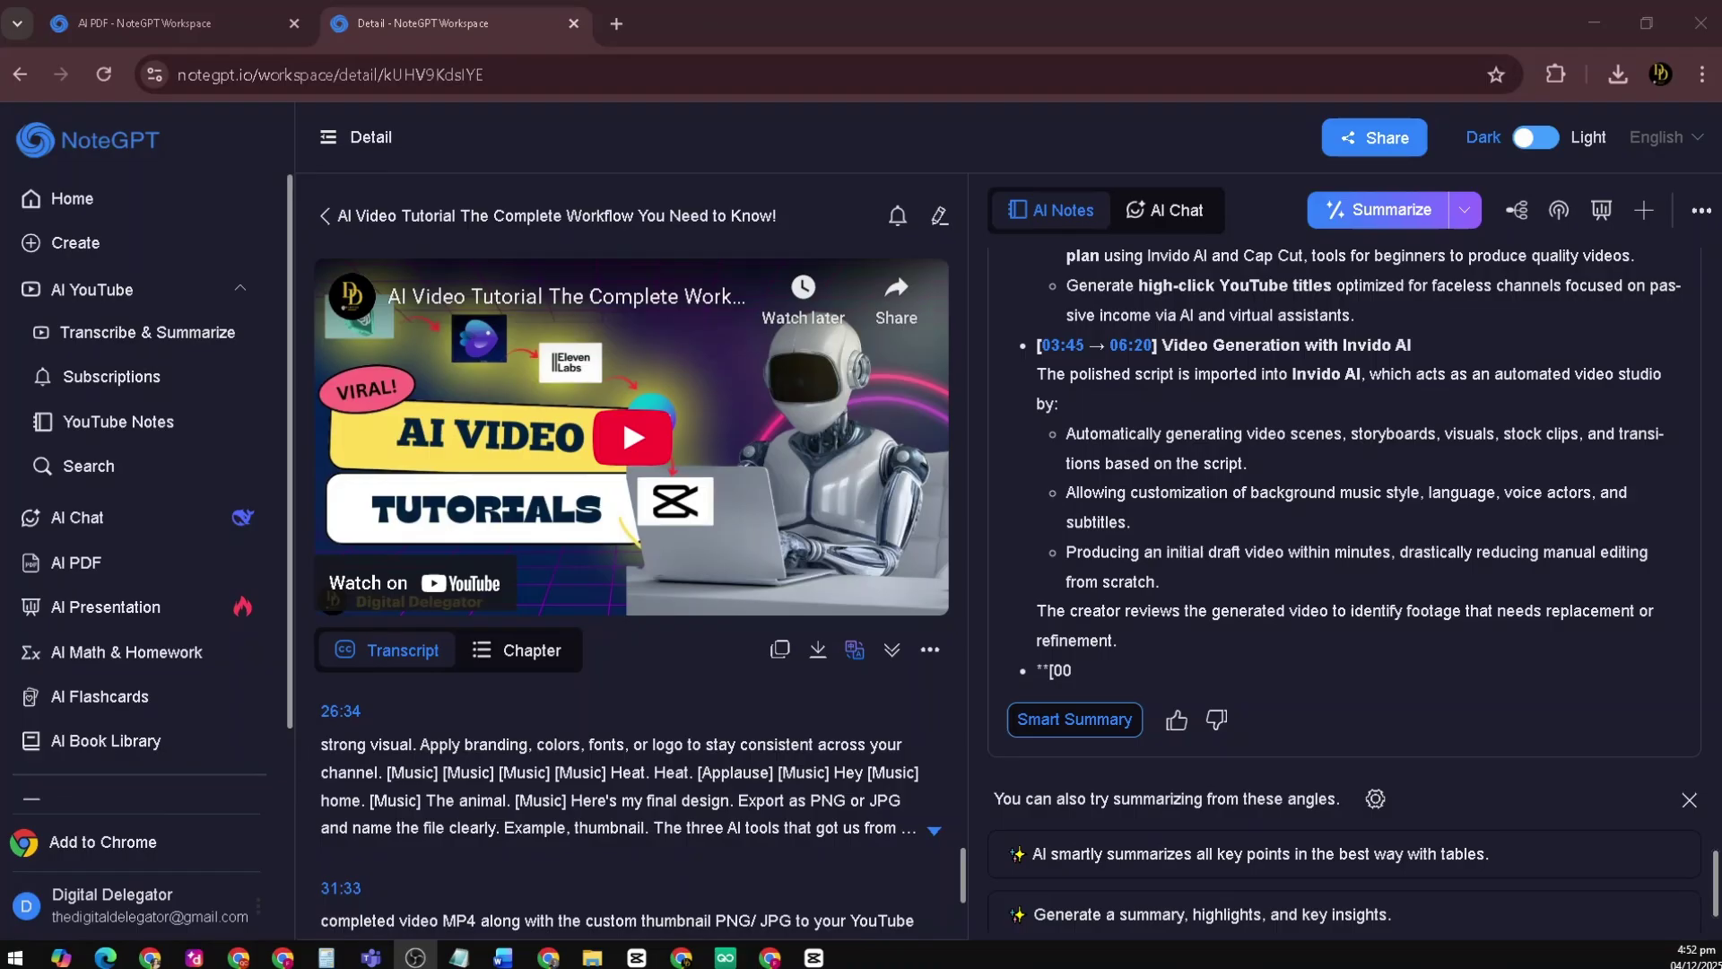
Step: Upload the 'Burning InVideo Credits? Fix This First' script PDF from Downloads in AI PDF
click(92, 565)
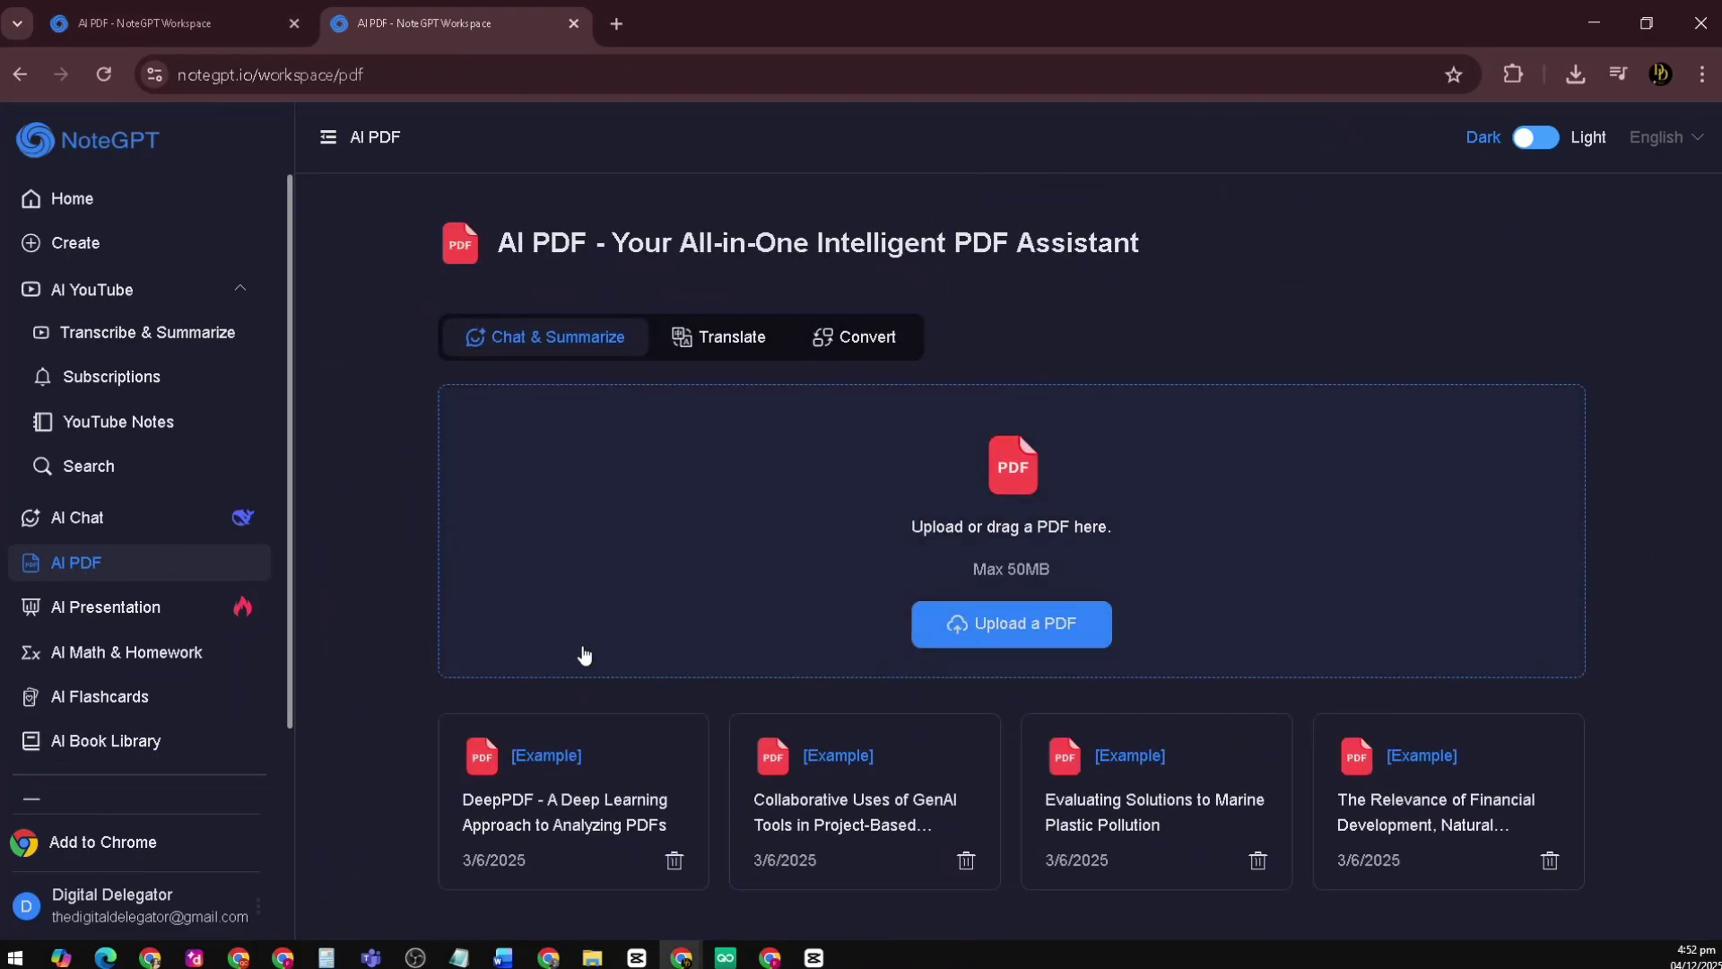
click(1059, 638)
click(272, 151)
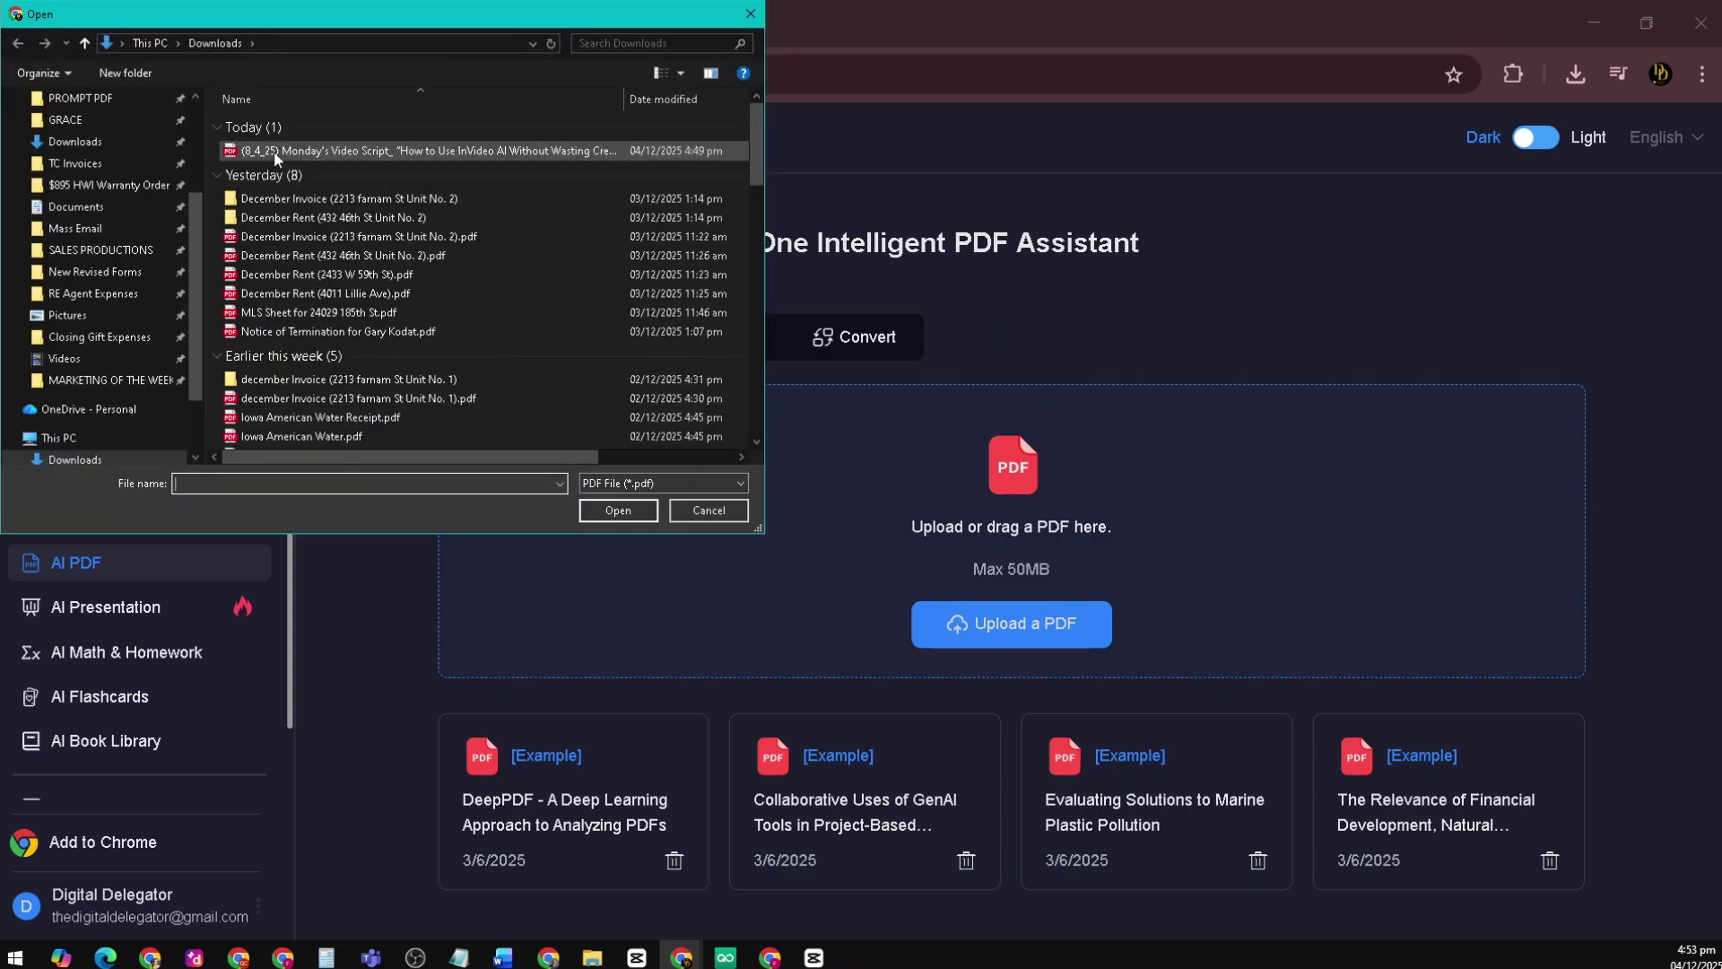
click(595, 514)
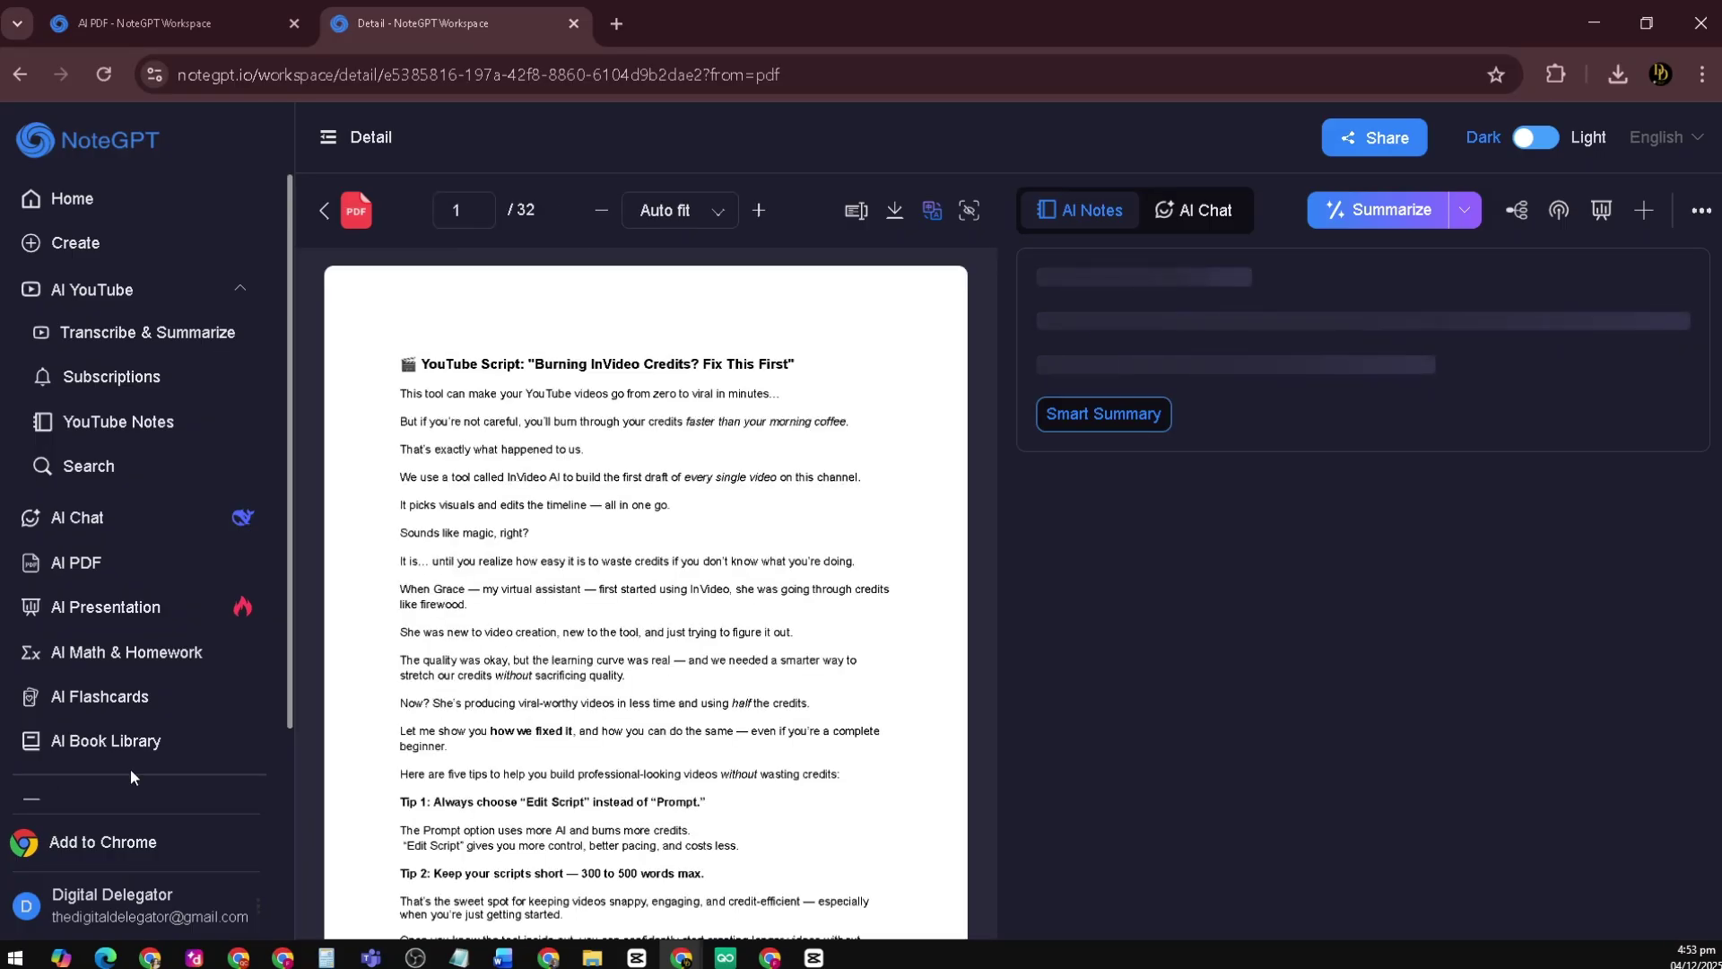
Step: Read through the PDF's AI notes in full screen and open the mind map enlarged
scroll(737, 638, down, 20)
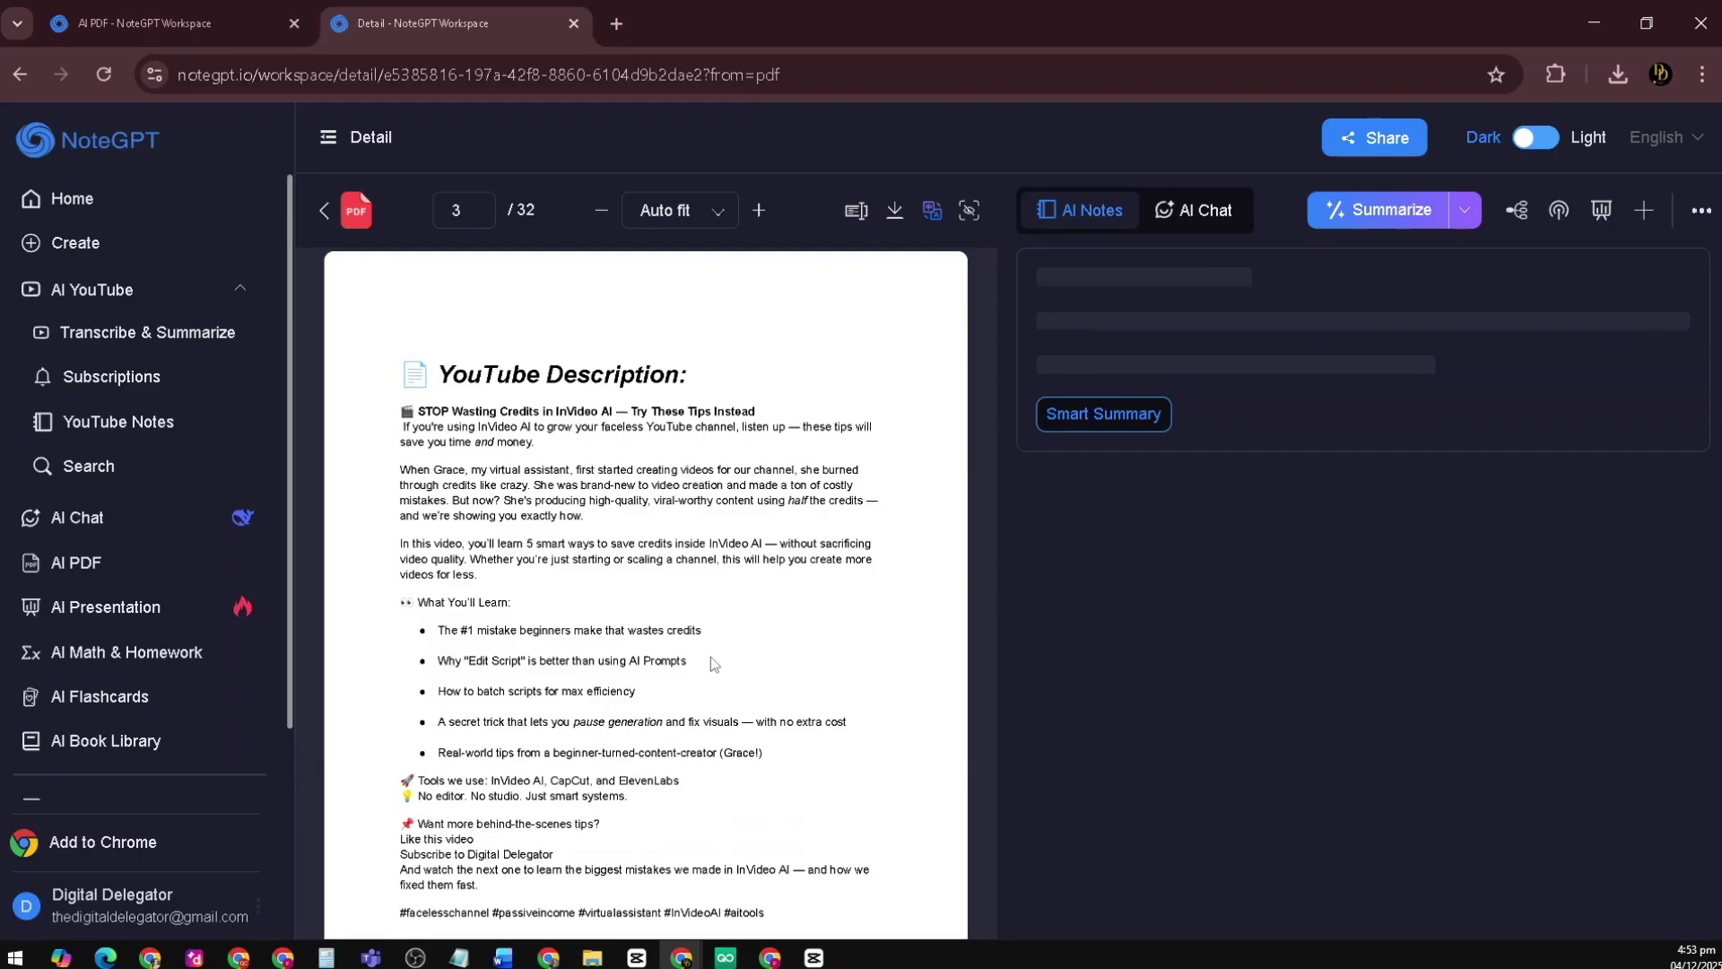
scroll(705, 660, down, 20)
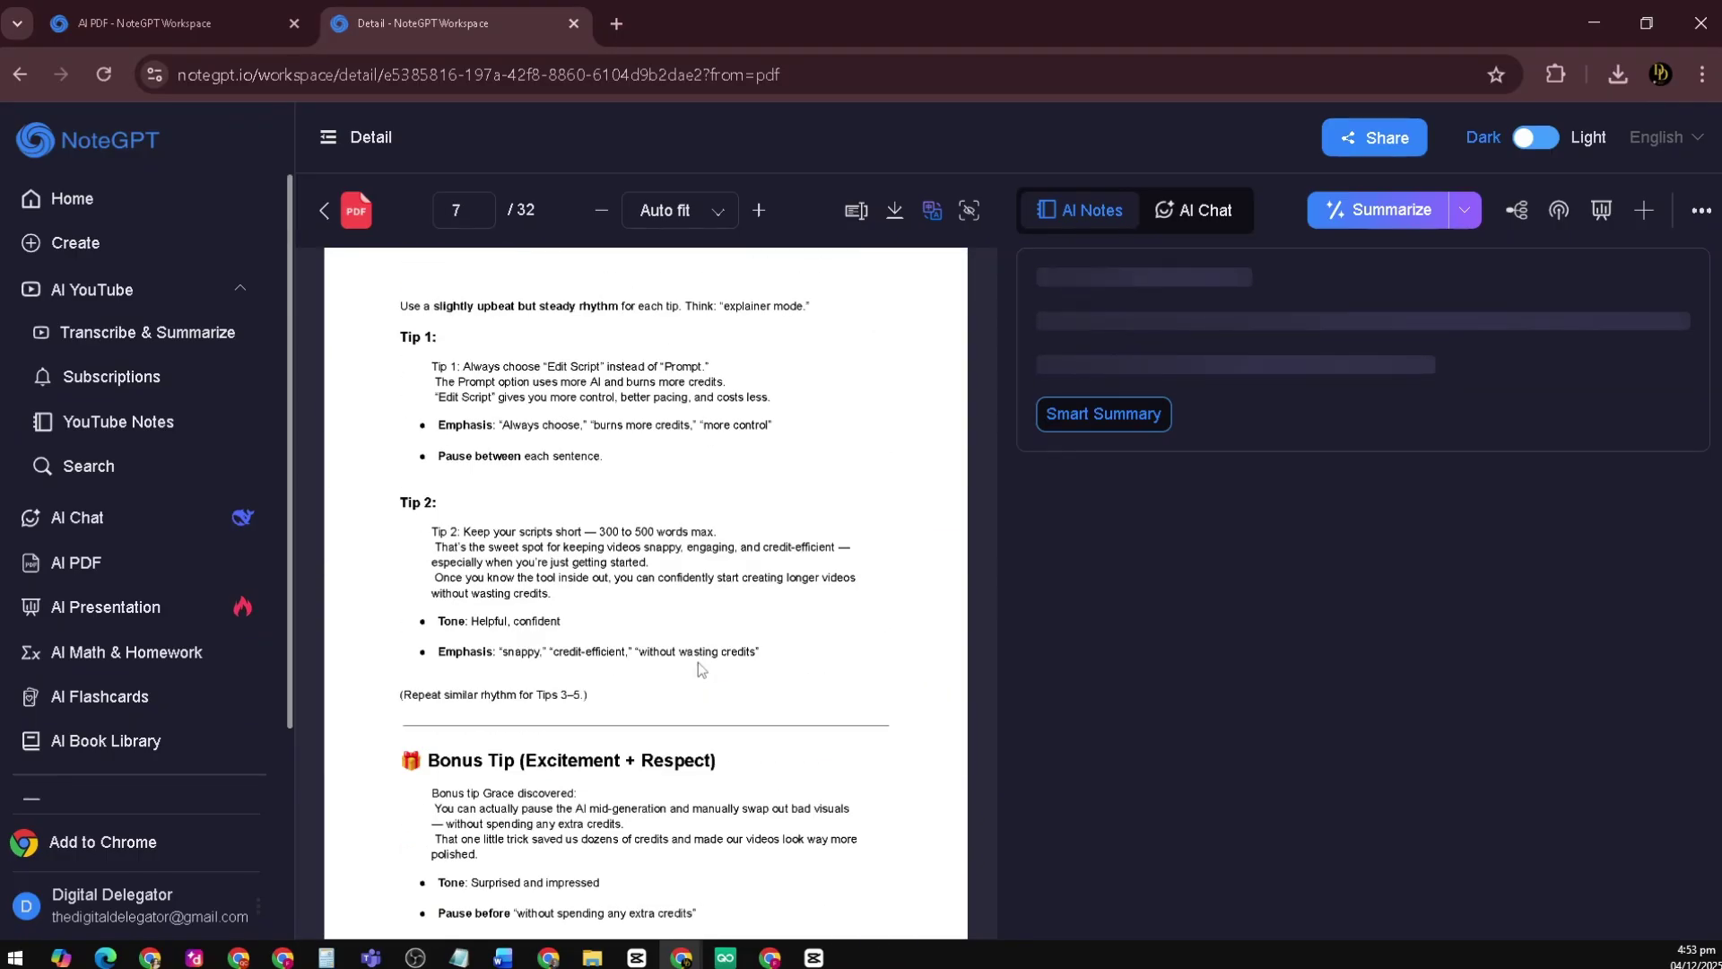
scroll(698, 670, down, 20)
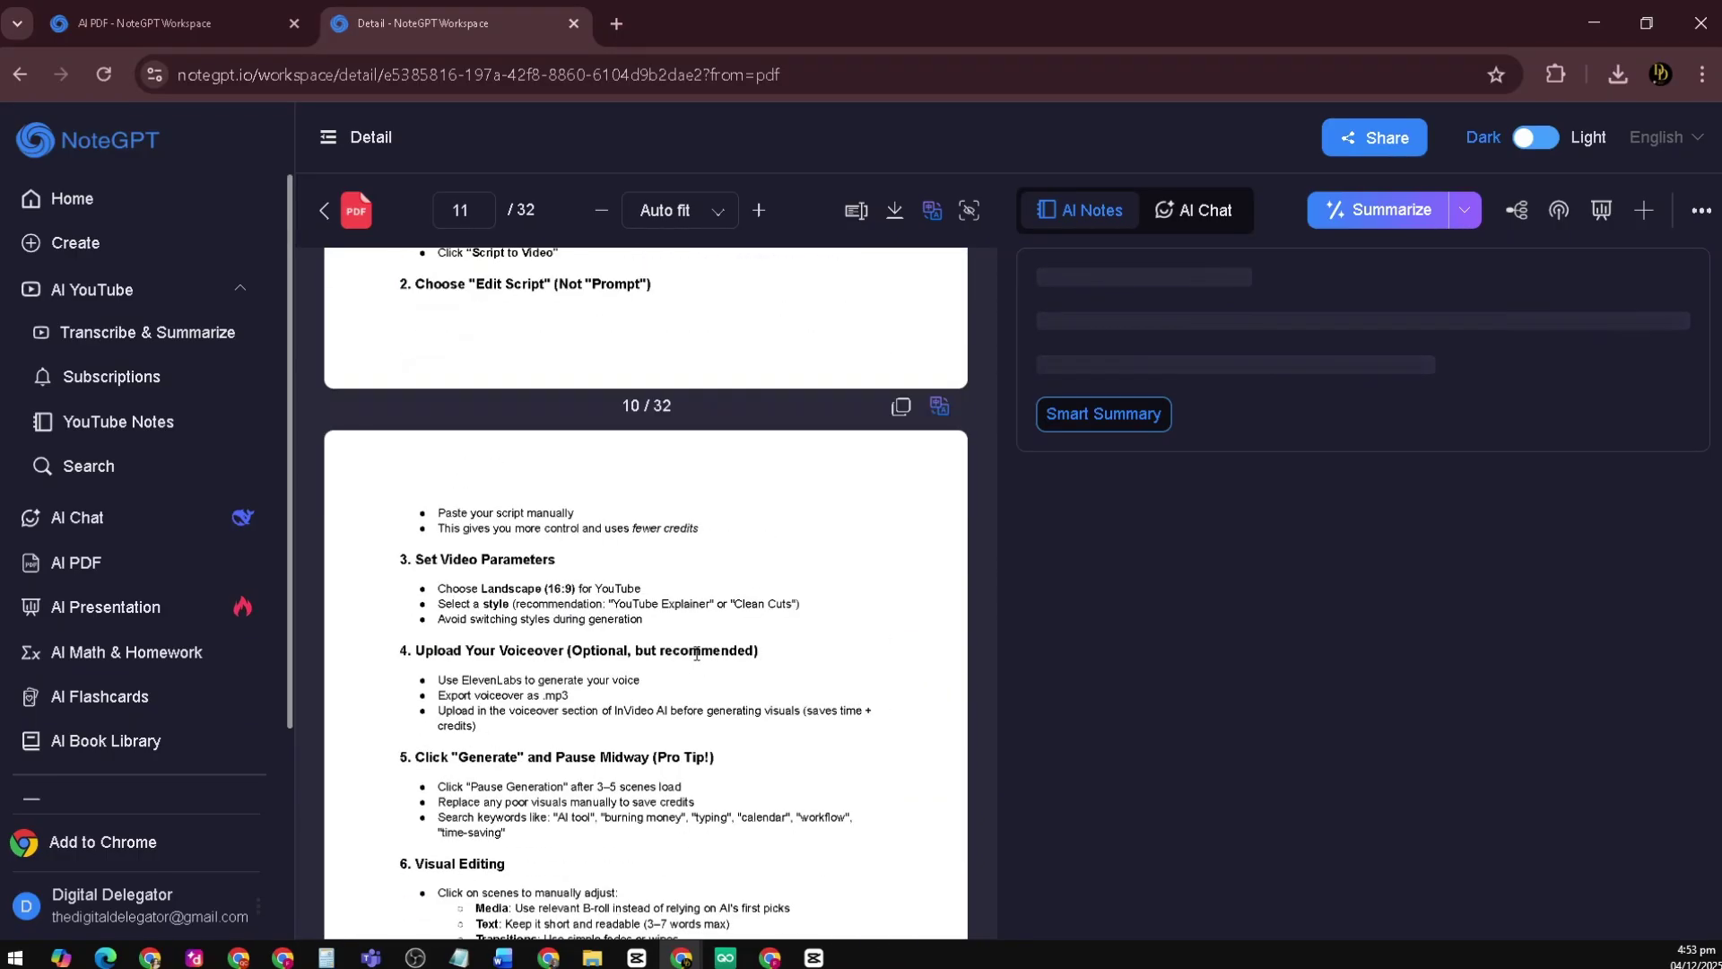
scroll(696, 653, down, 20)
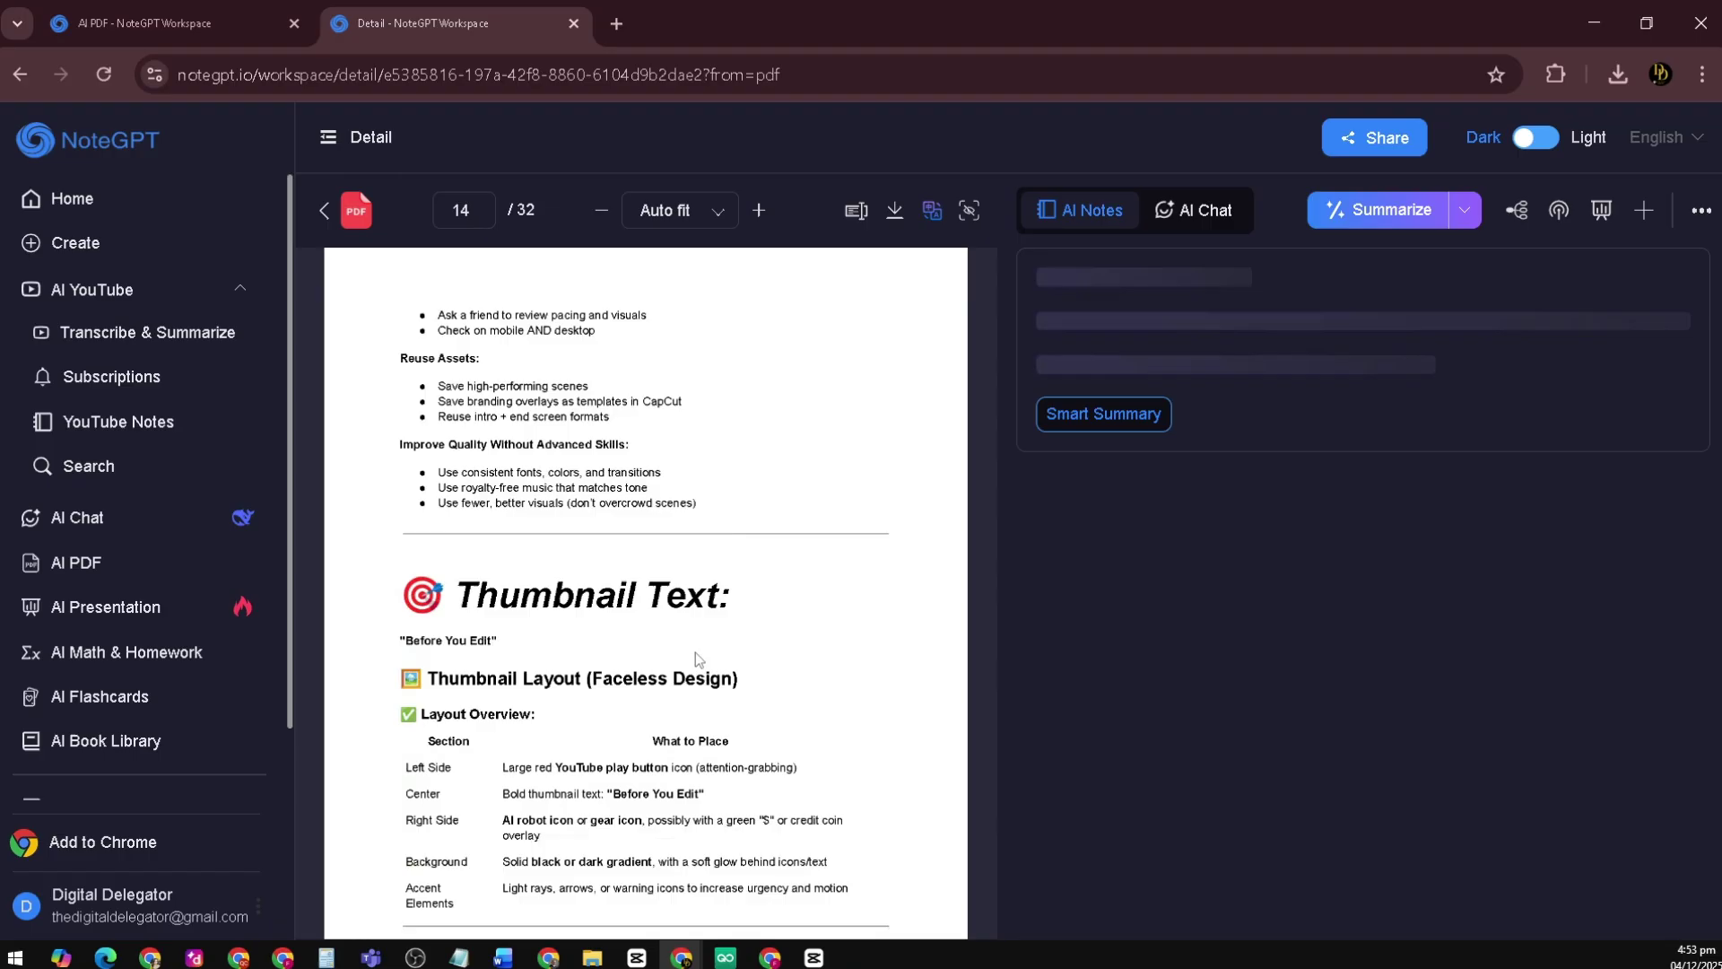
key(F11)
scroll(1442, 268, down, 20)
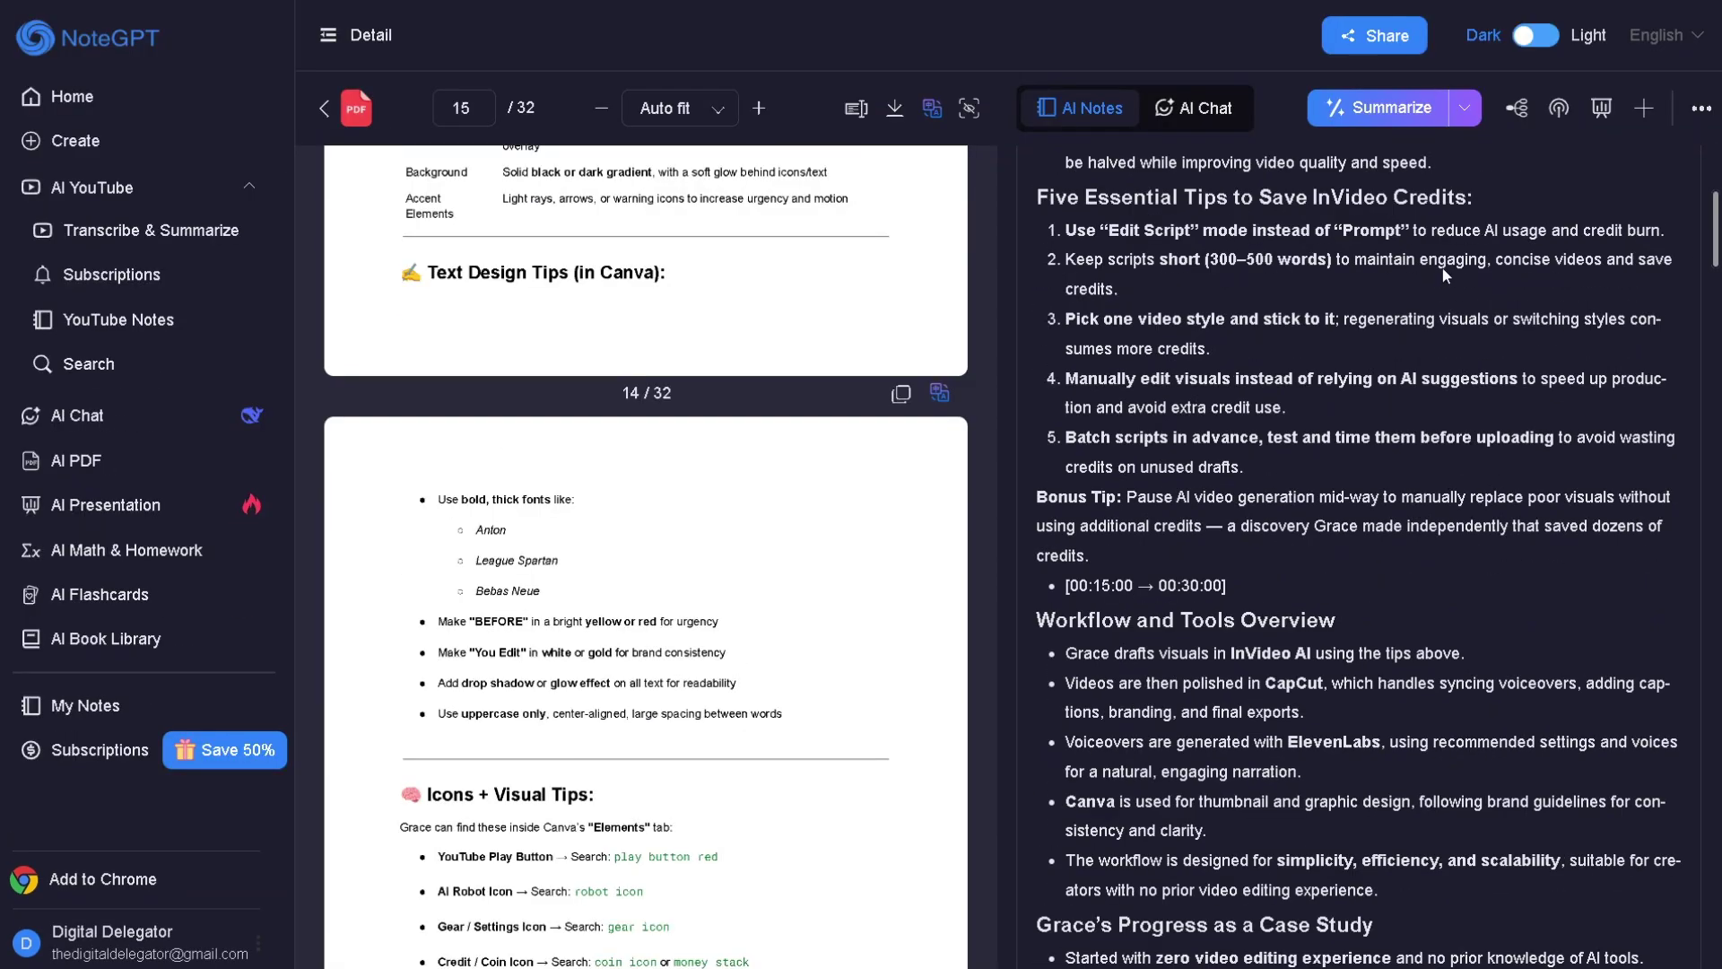
scroll(1444, 273, down, 20)
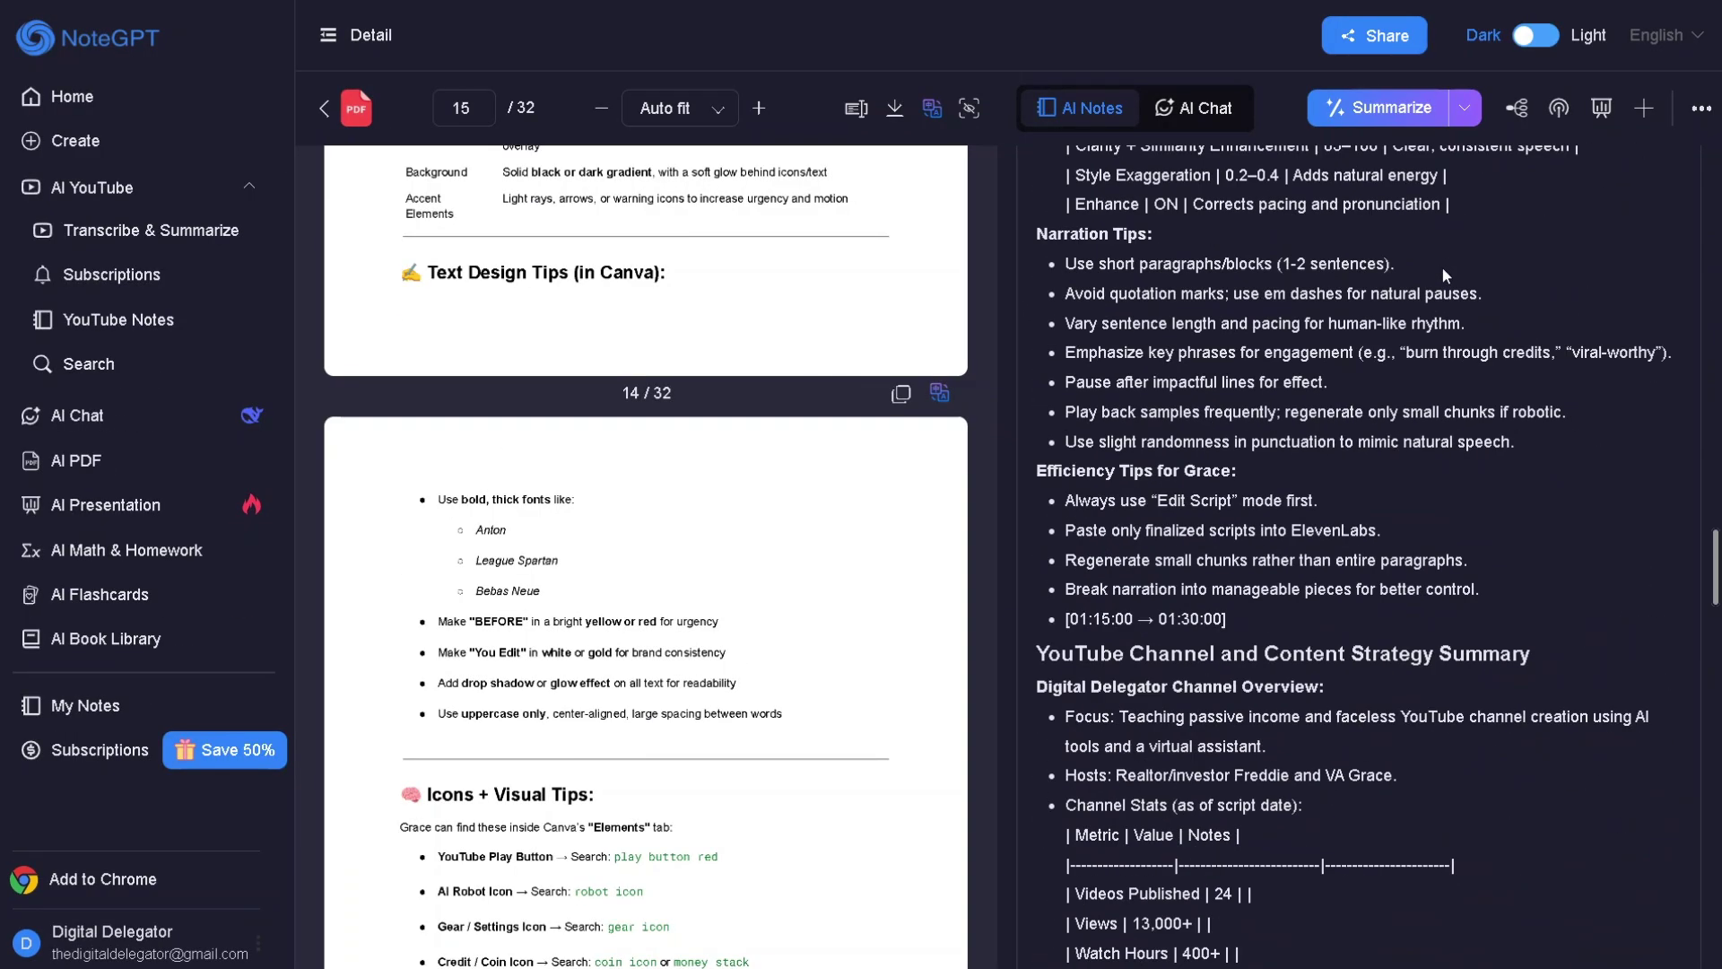
scroll(1444, 268, down, 20)
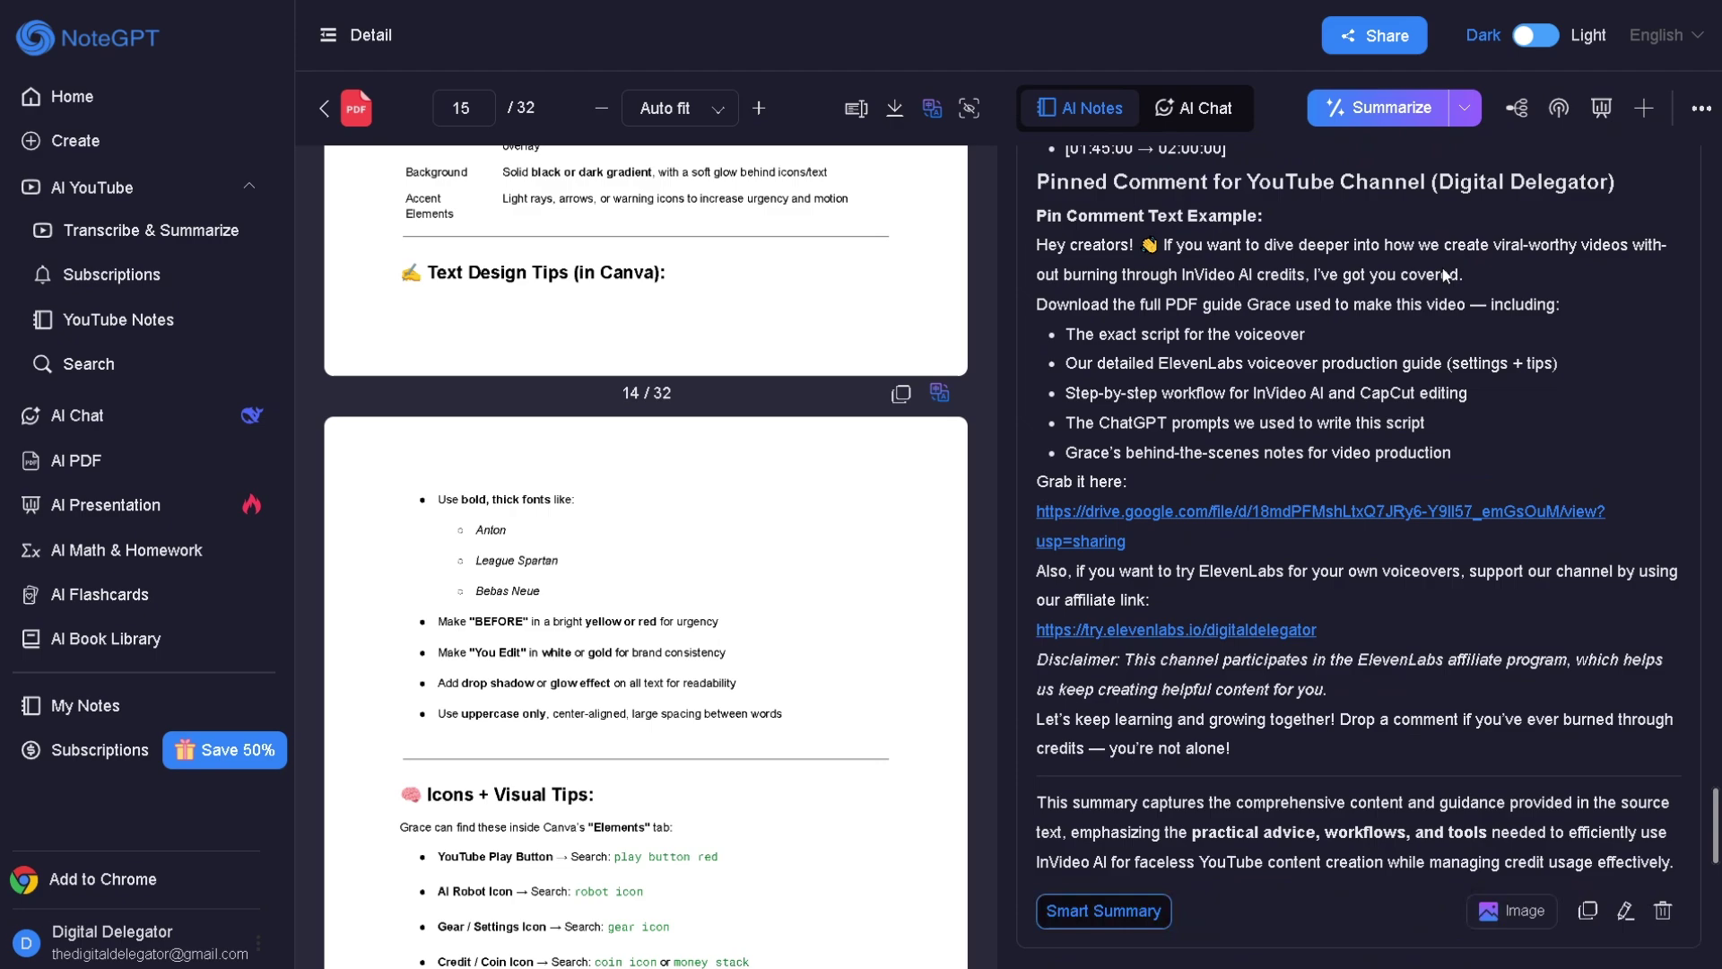
scroll(1441, 267, up, 1)
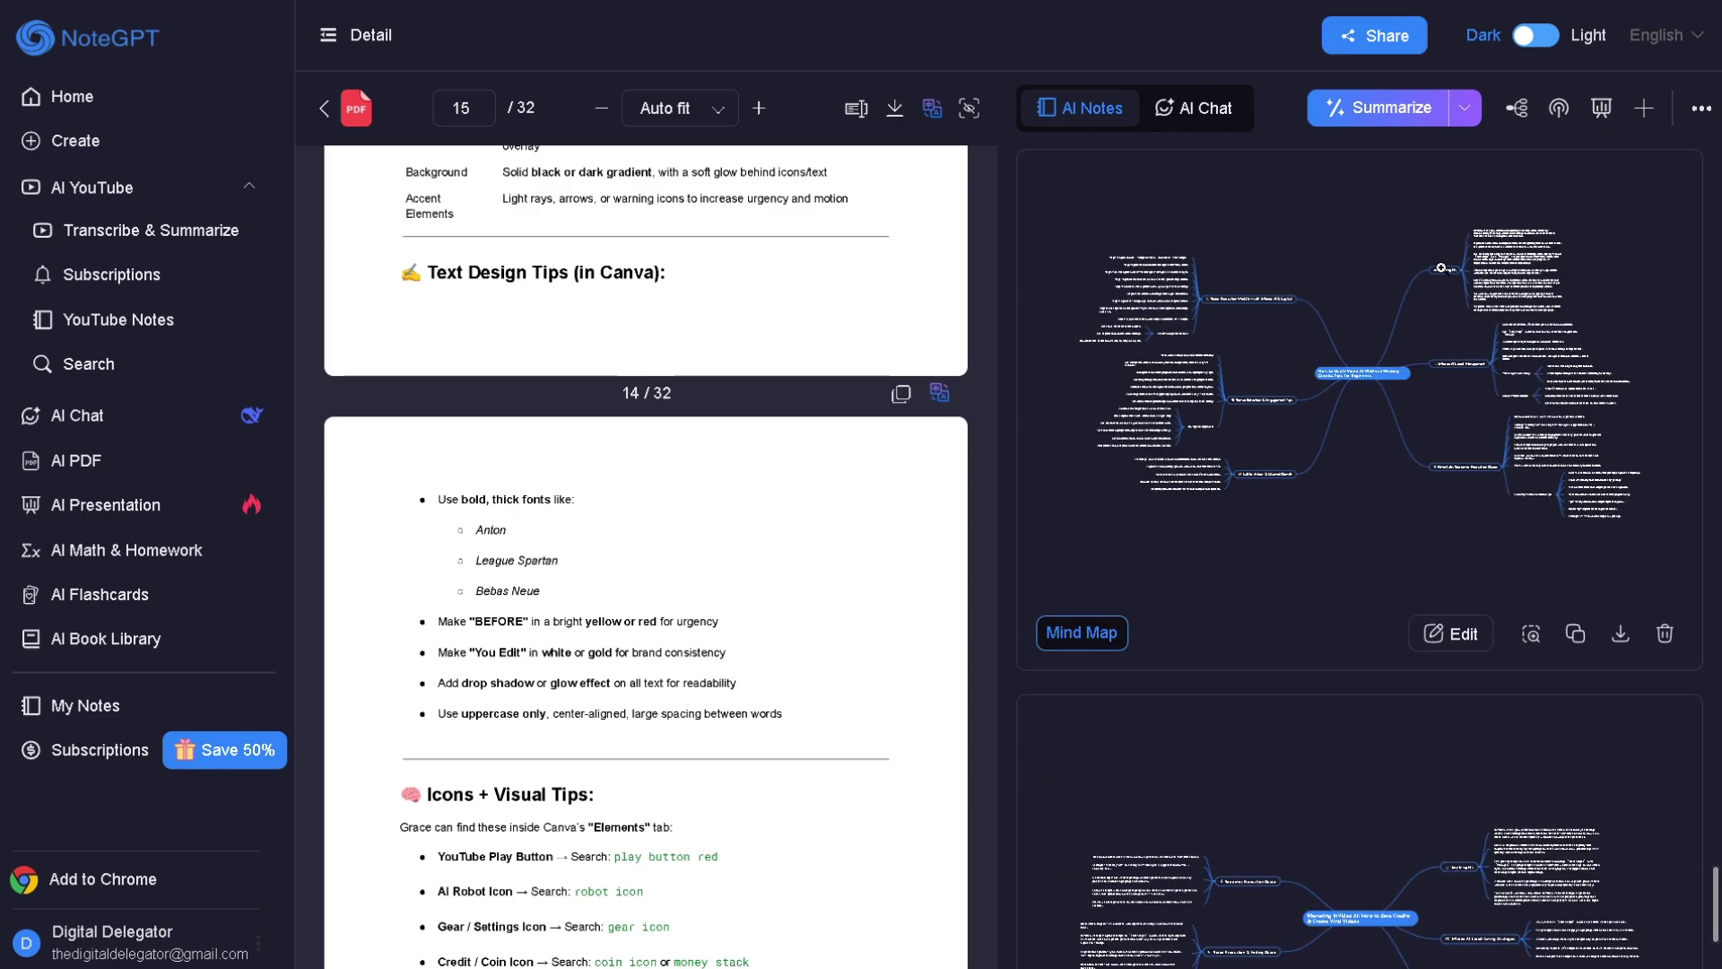
click(1423, 270)
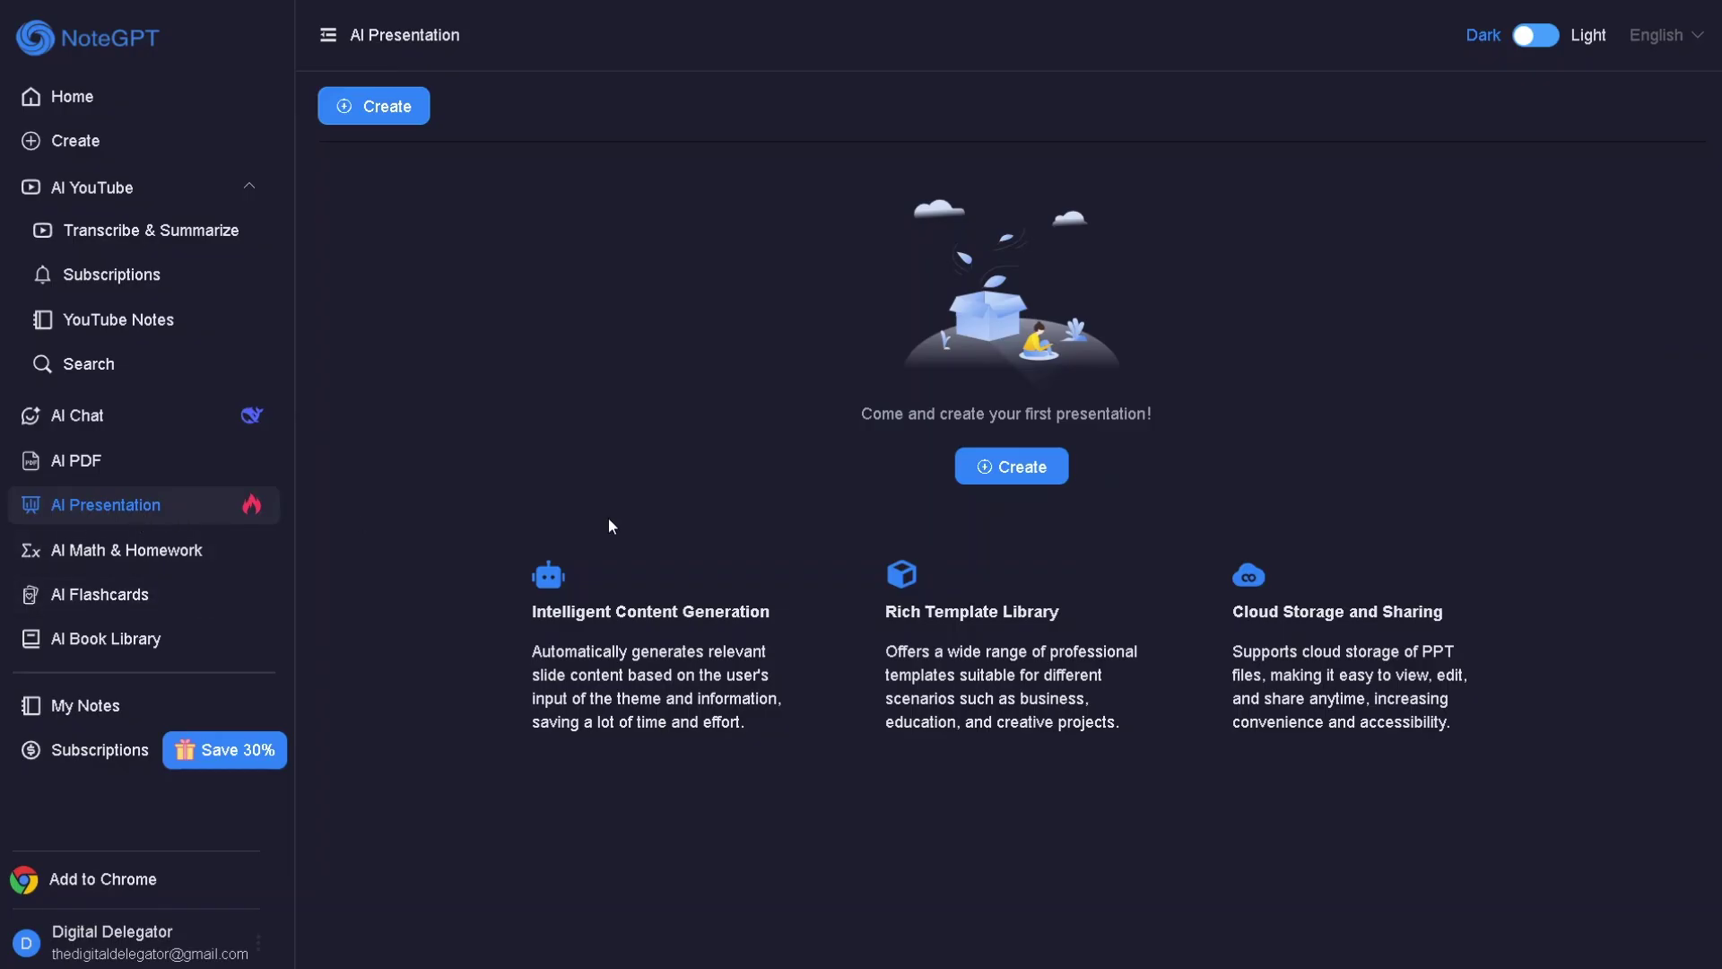
Step: Start a new presentation from text, pasting the topic 'social media passive income'
click(996, 485)
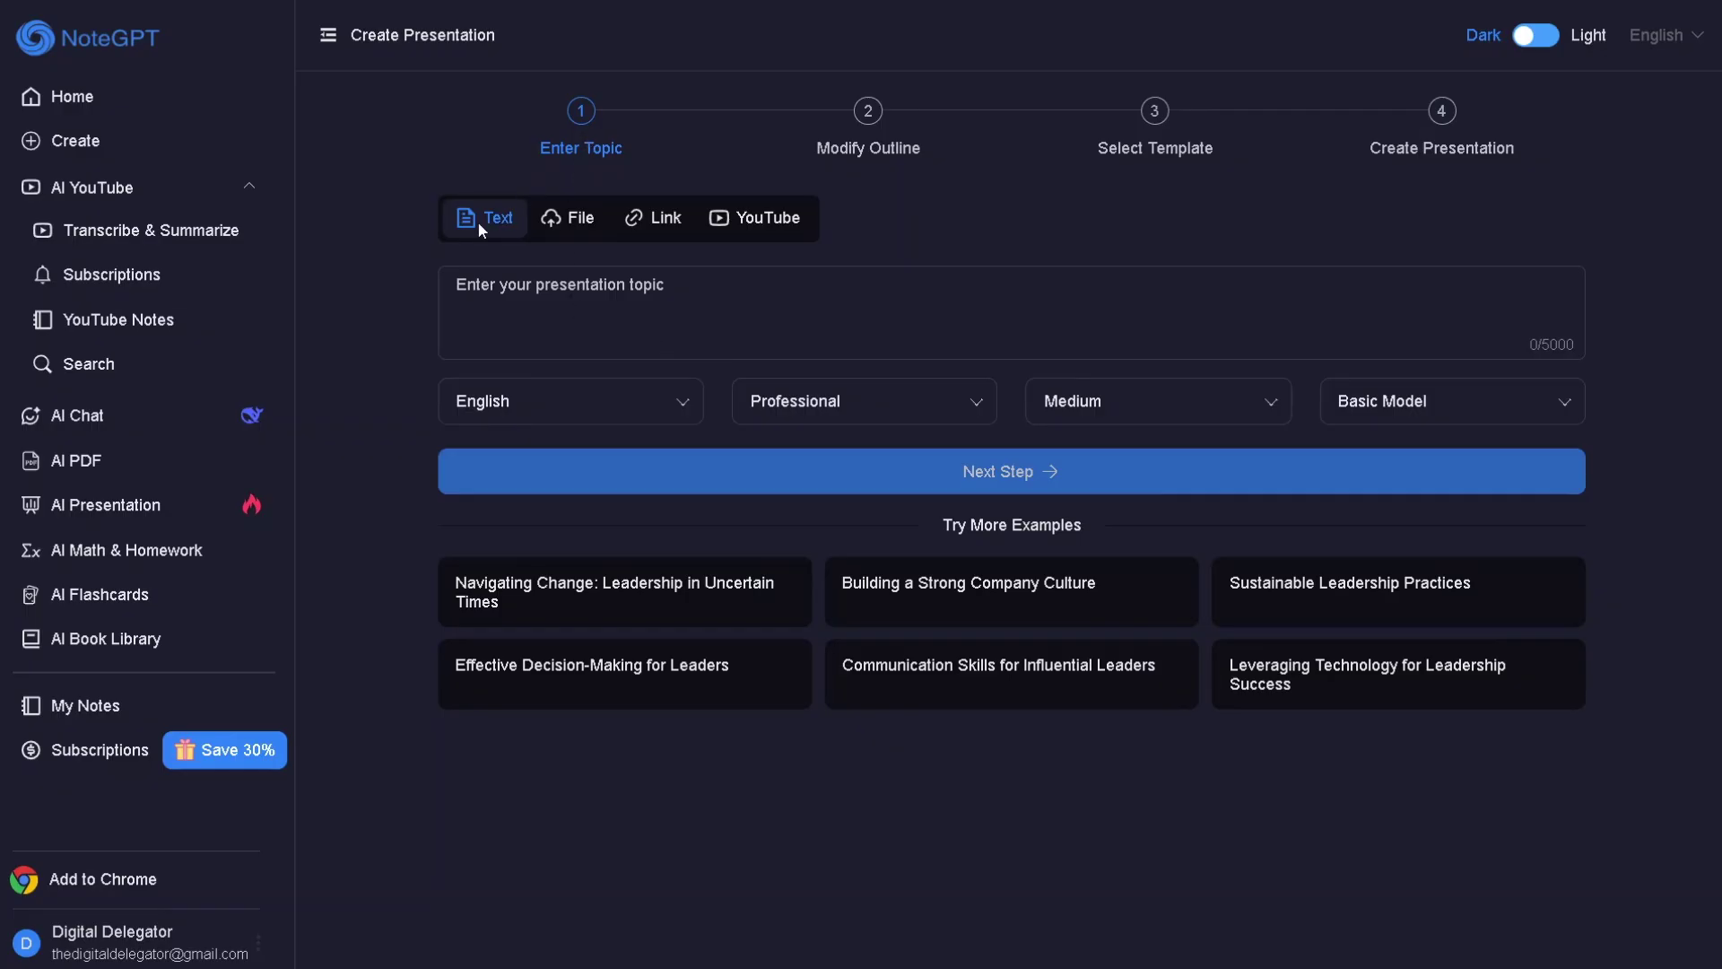
click(574, 228)
click(668, 222)
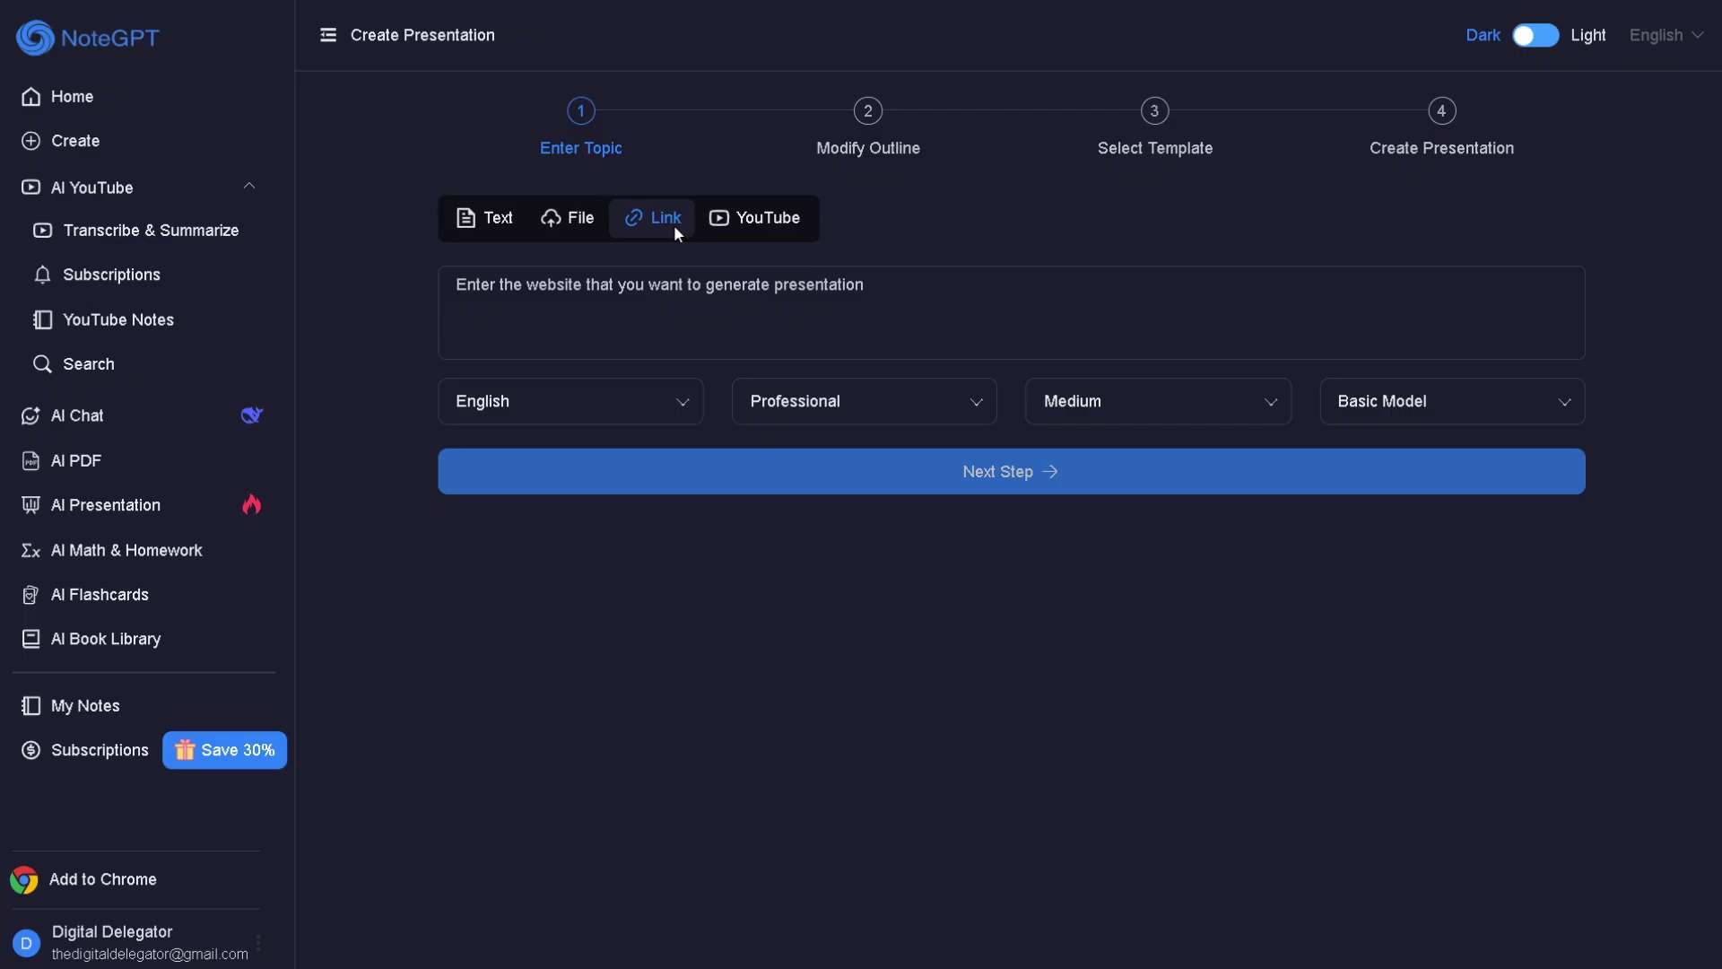
click(747, 226)
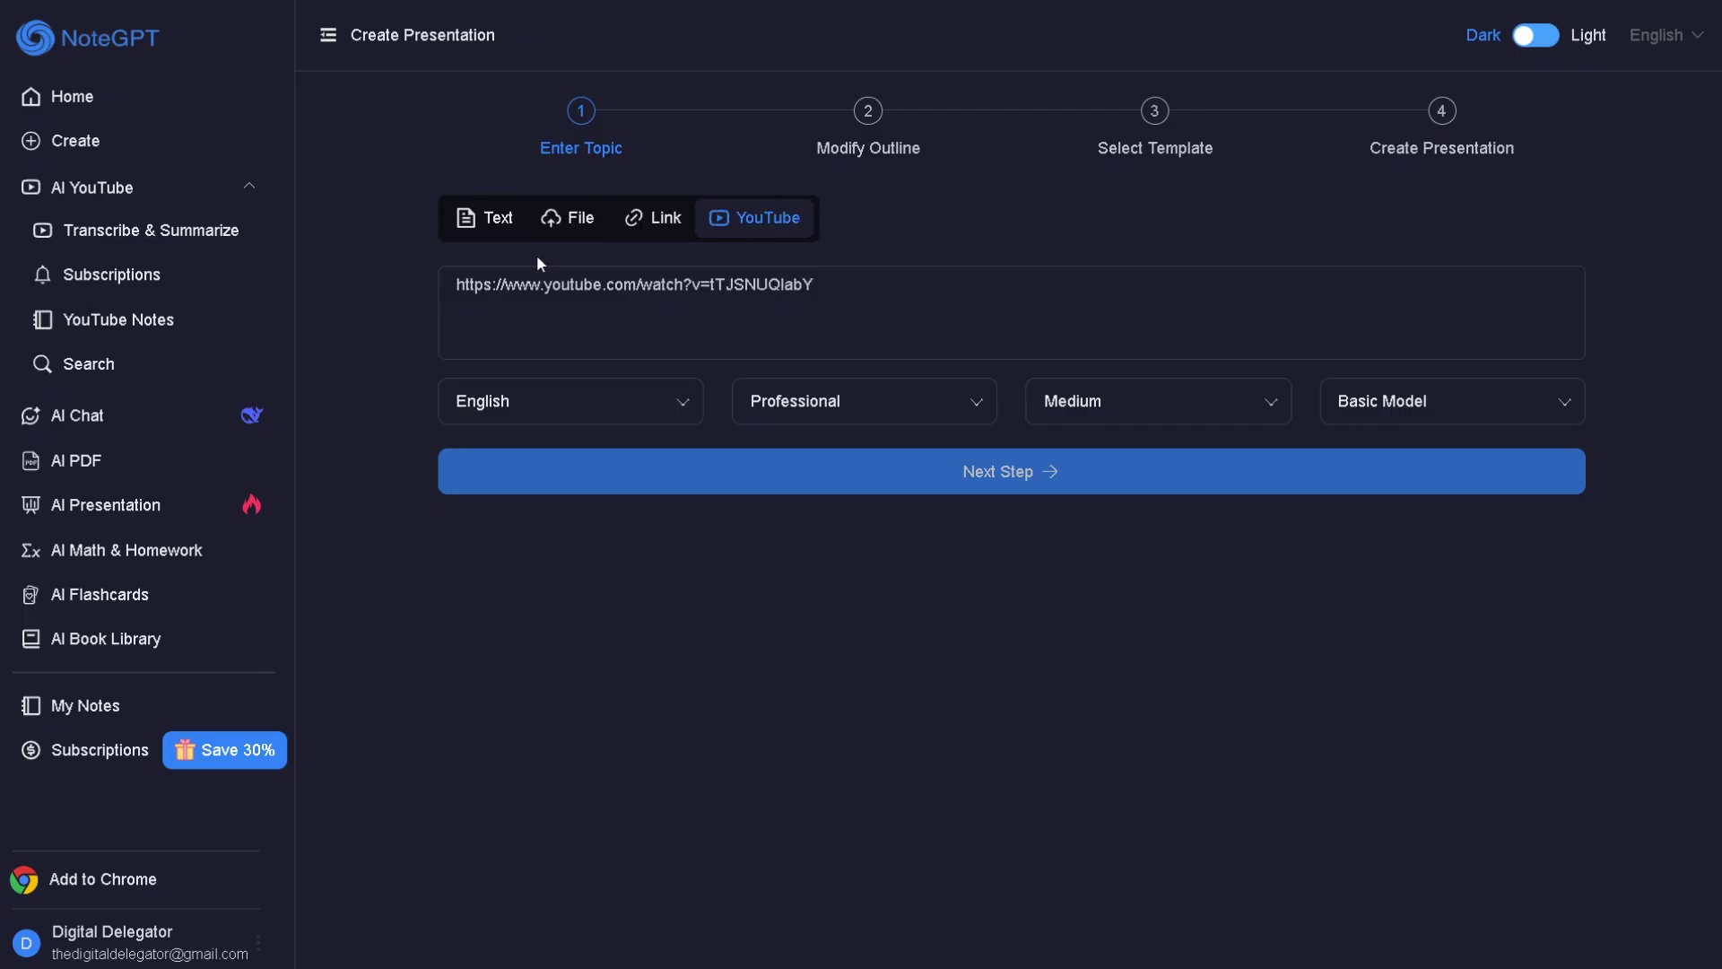
click(476, 224)
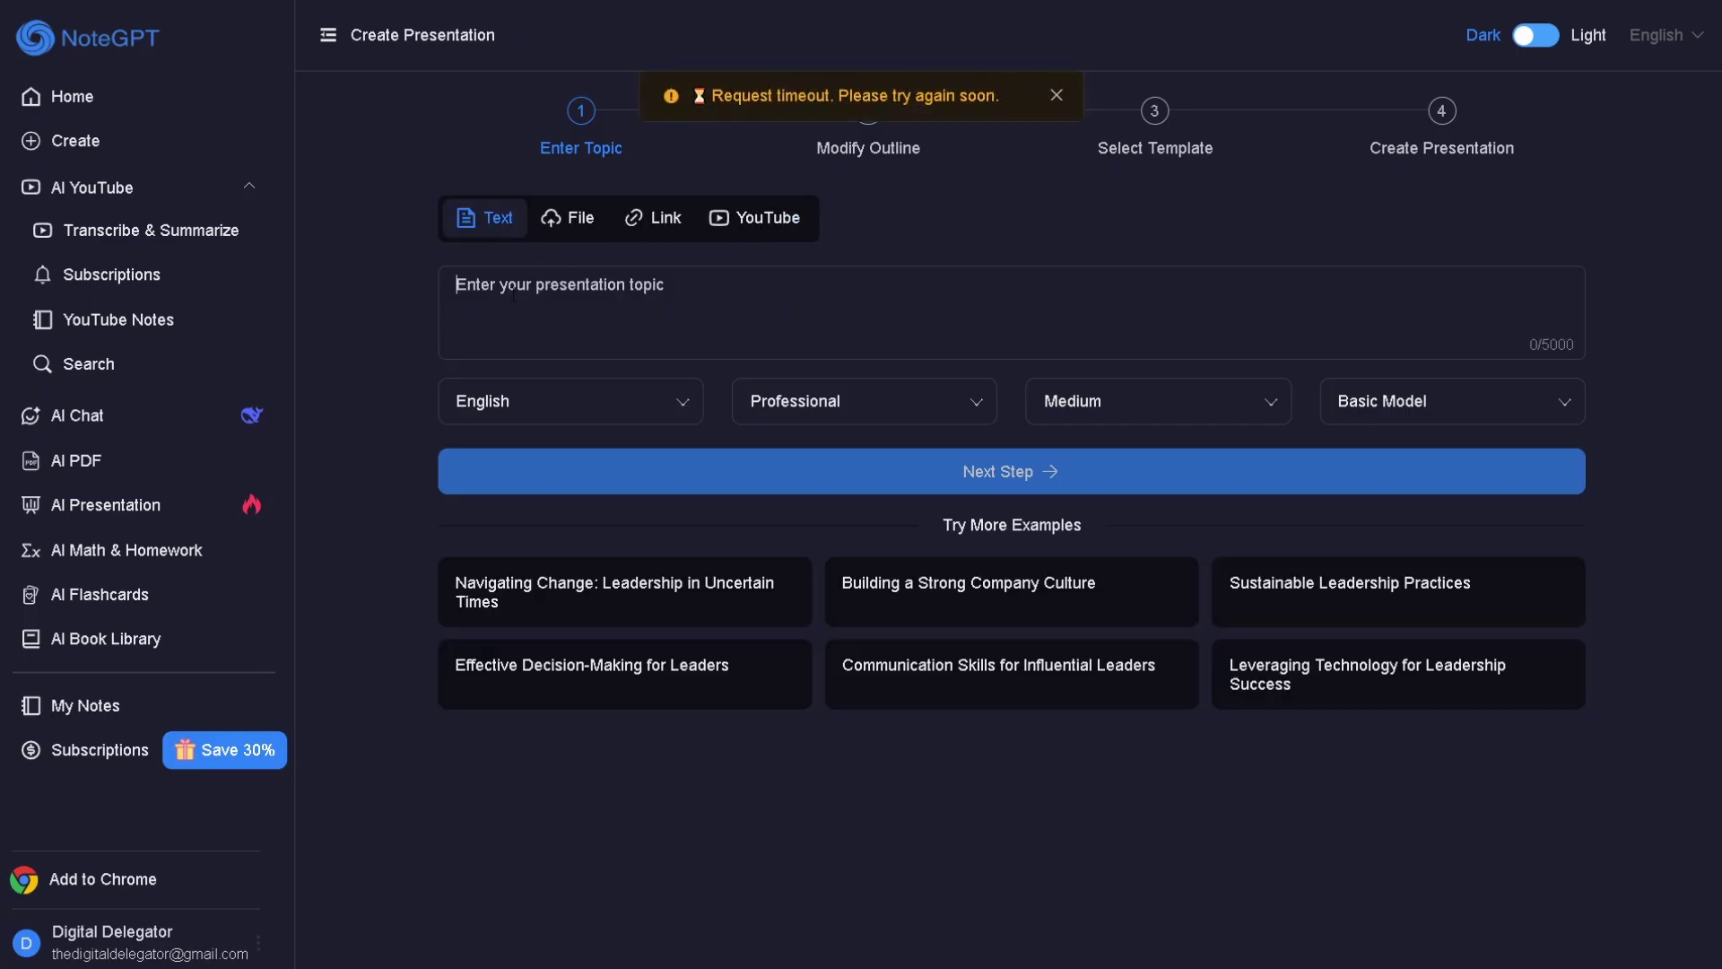
text(social media passive income)
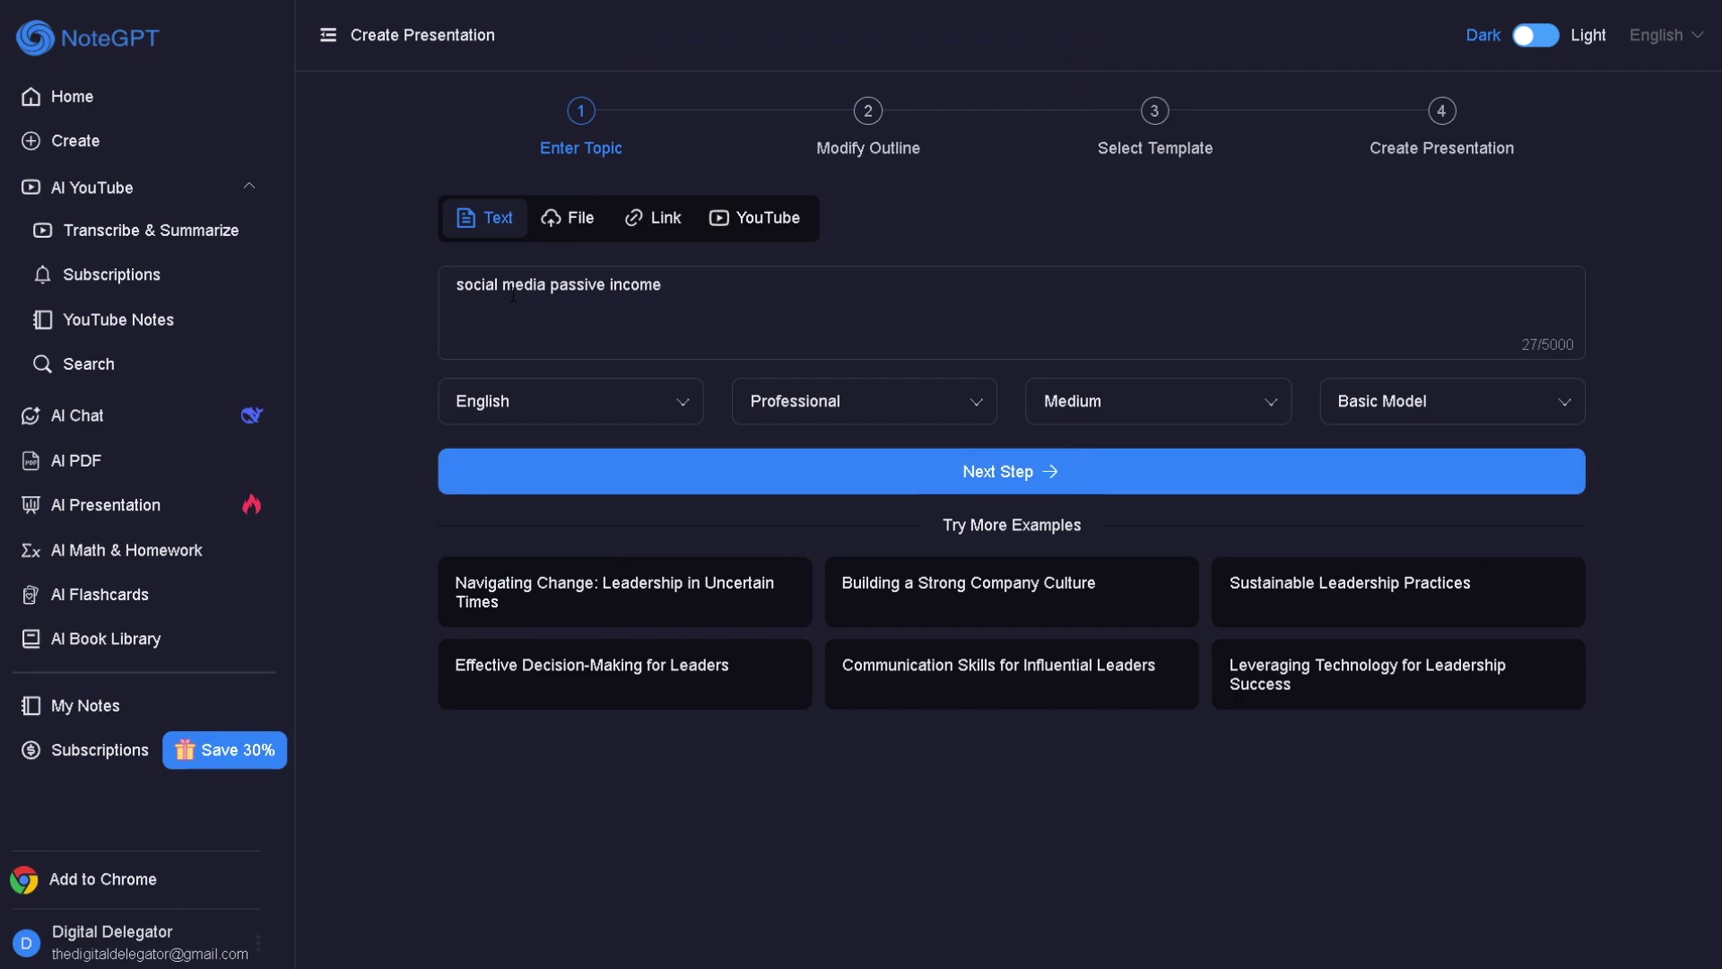
Step: Review the language, tone and length options and choose OpenAI GPT-4o as the model
click(638, 421)
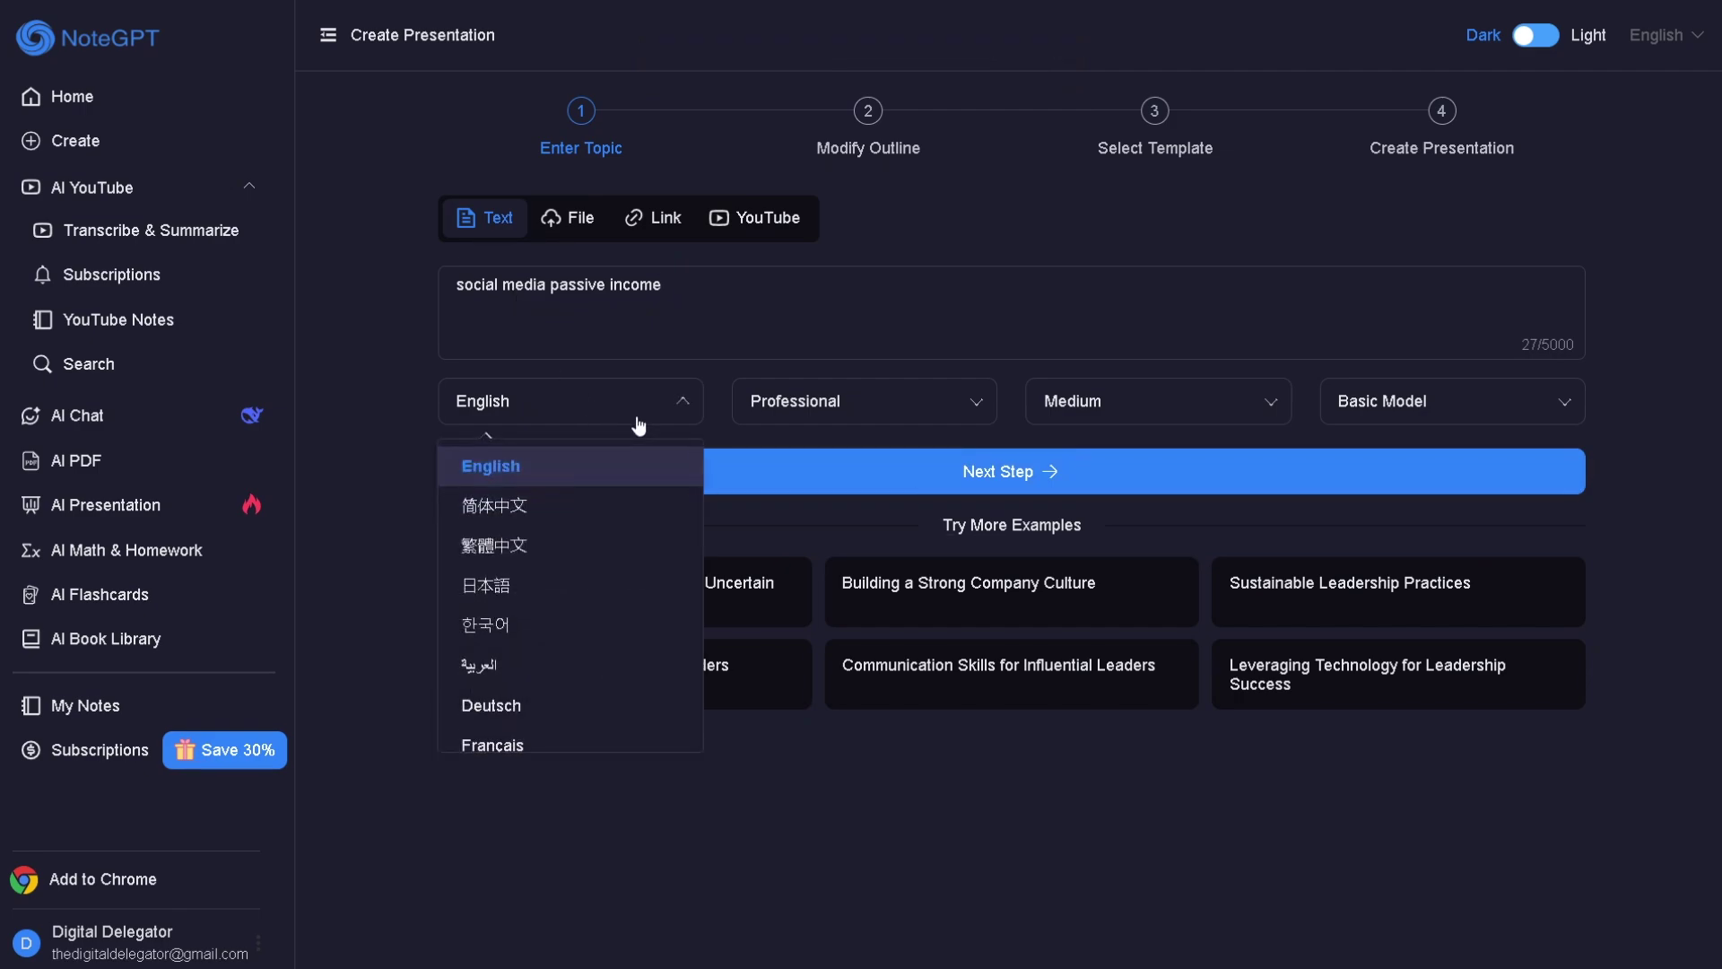
scroll(607, 473, down, 3)
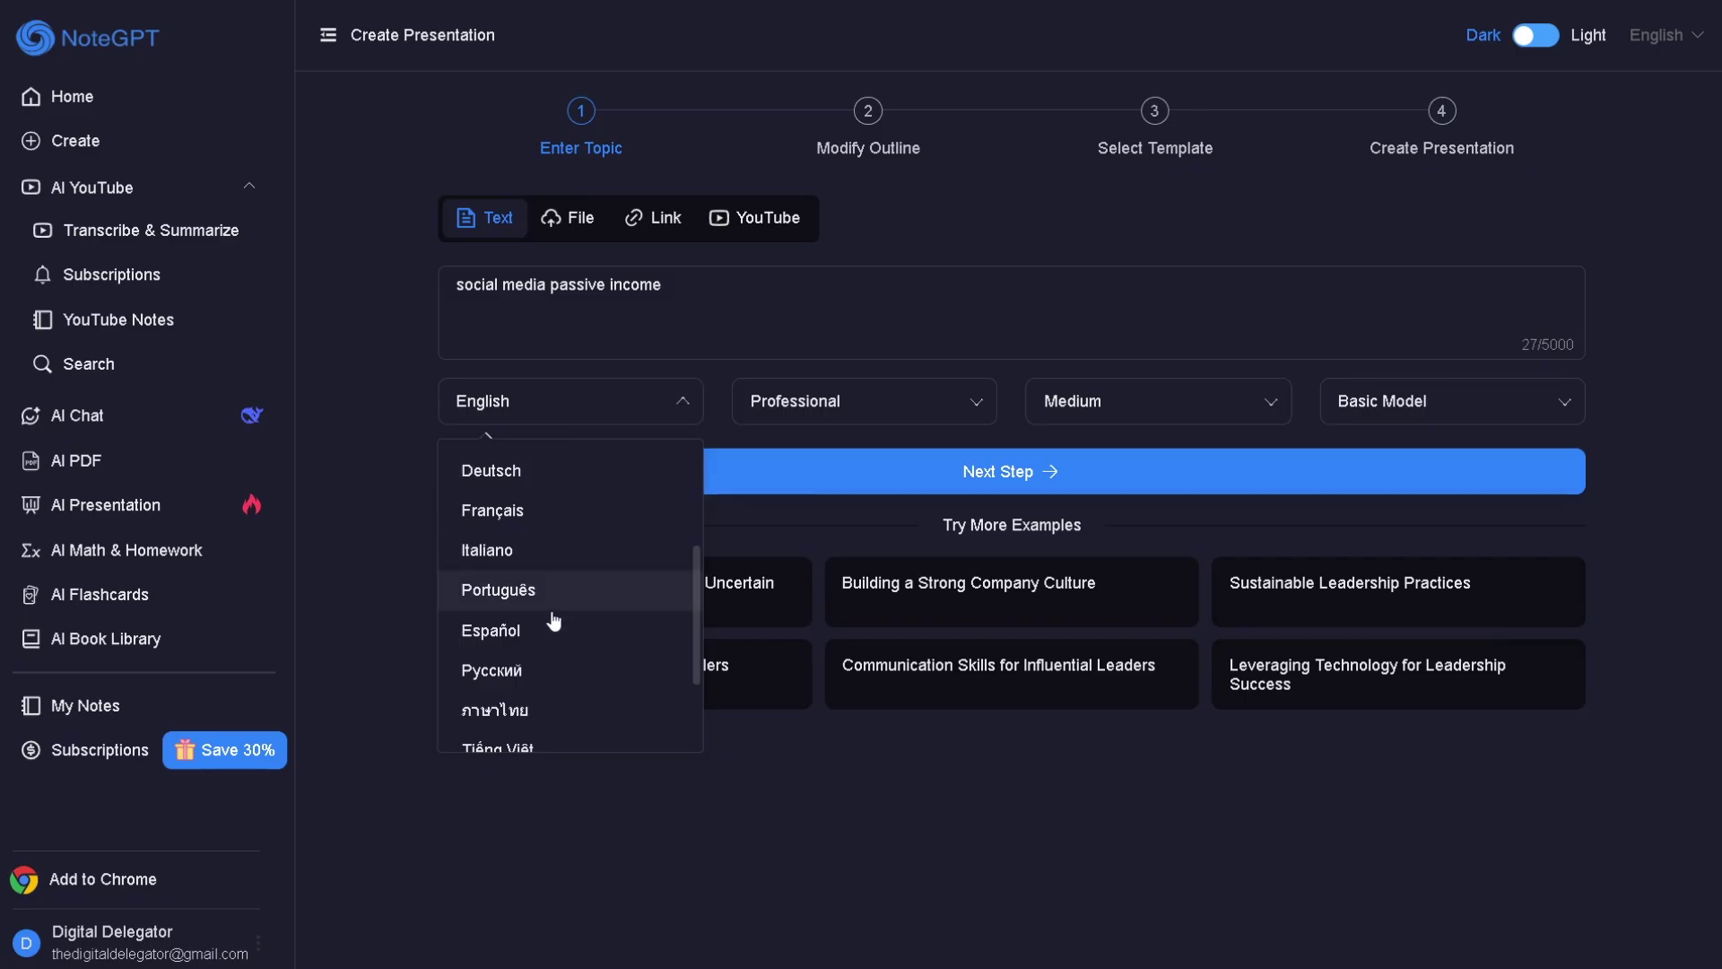
click(865, 399)
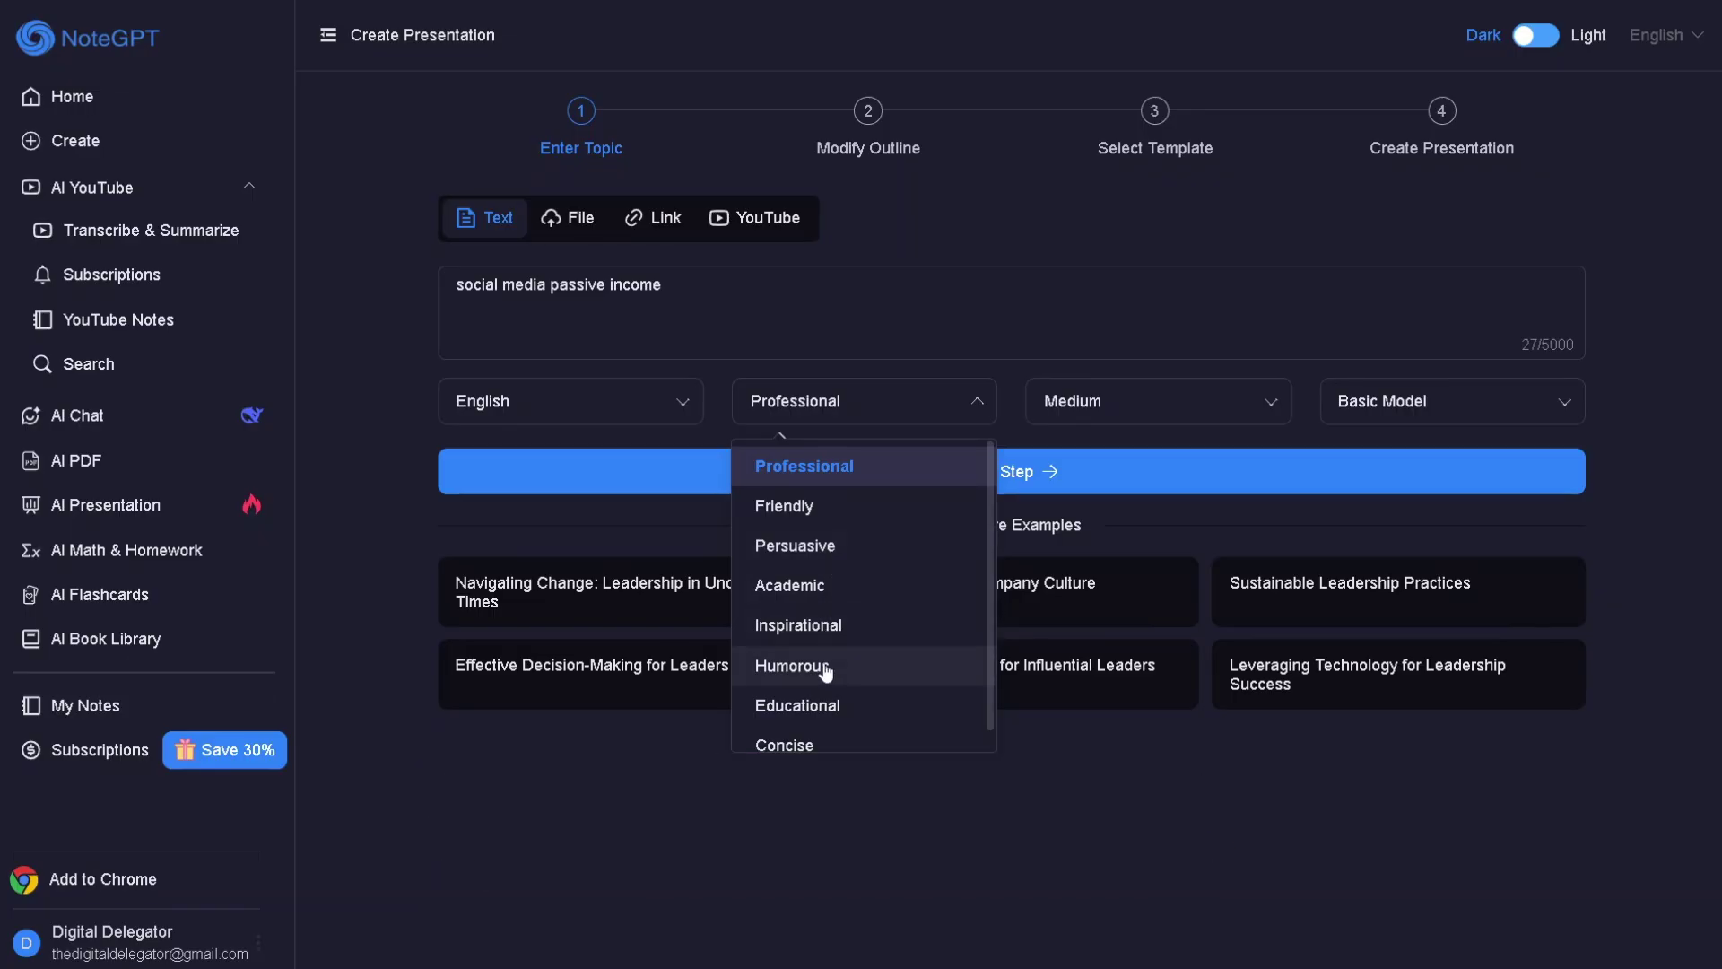
click(1119, 411)
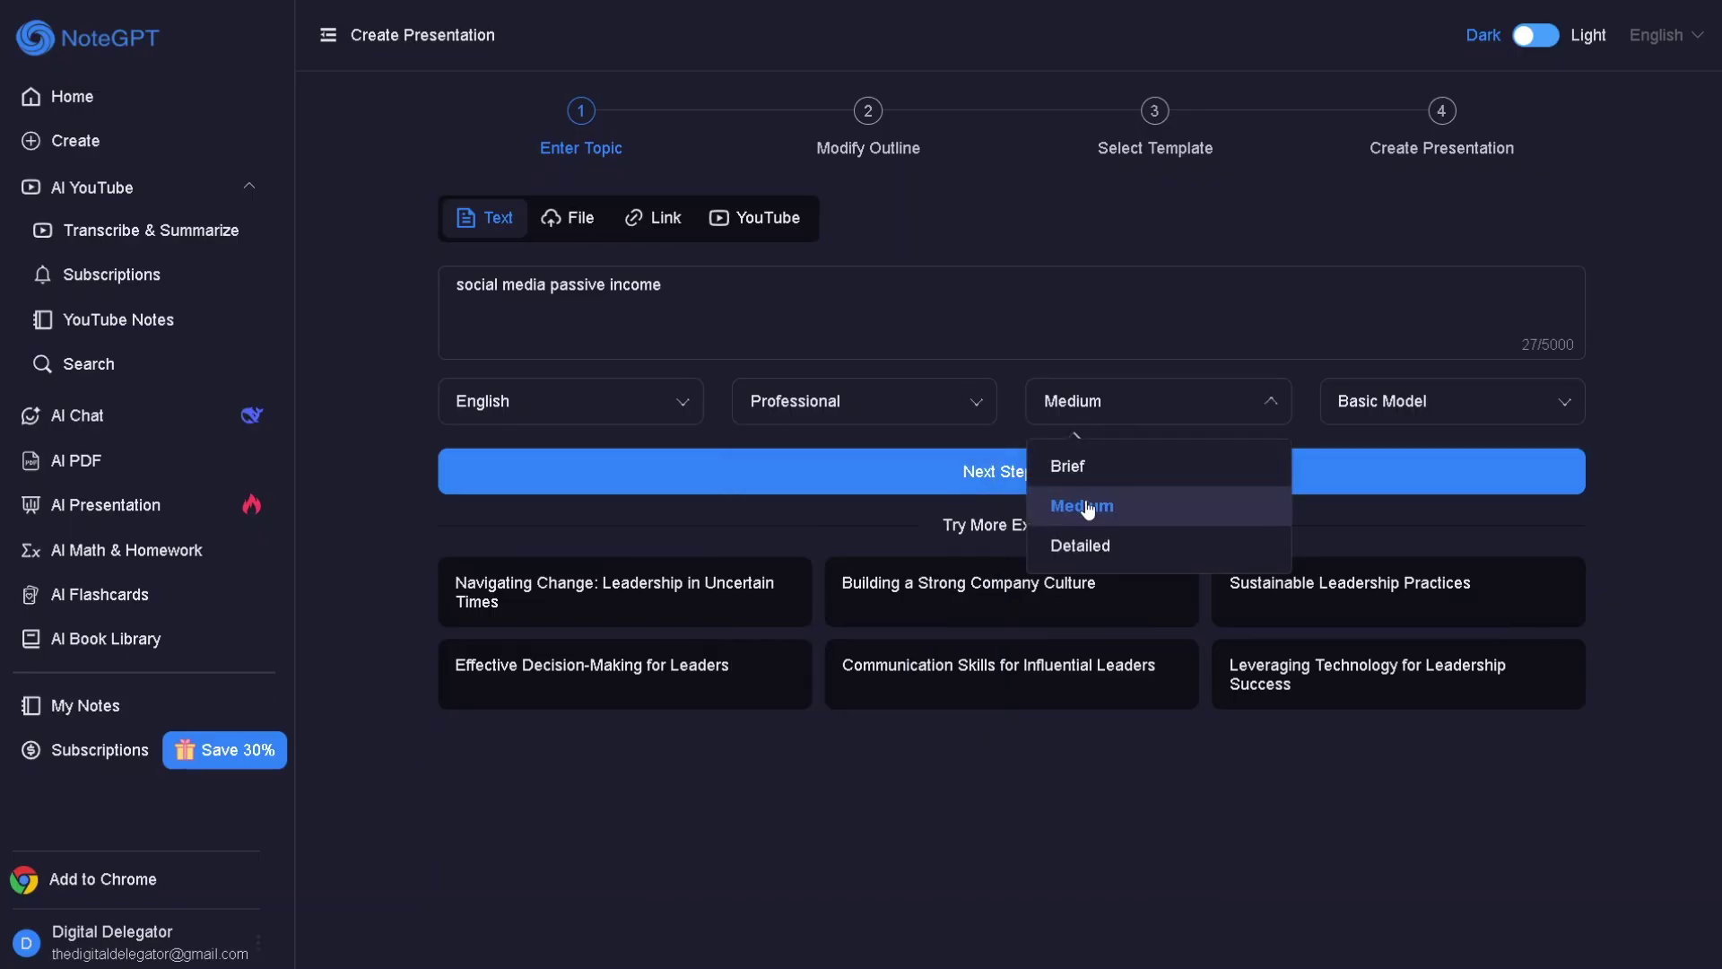
click(1420, 406)
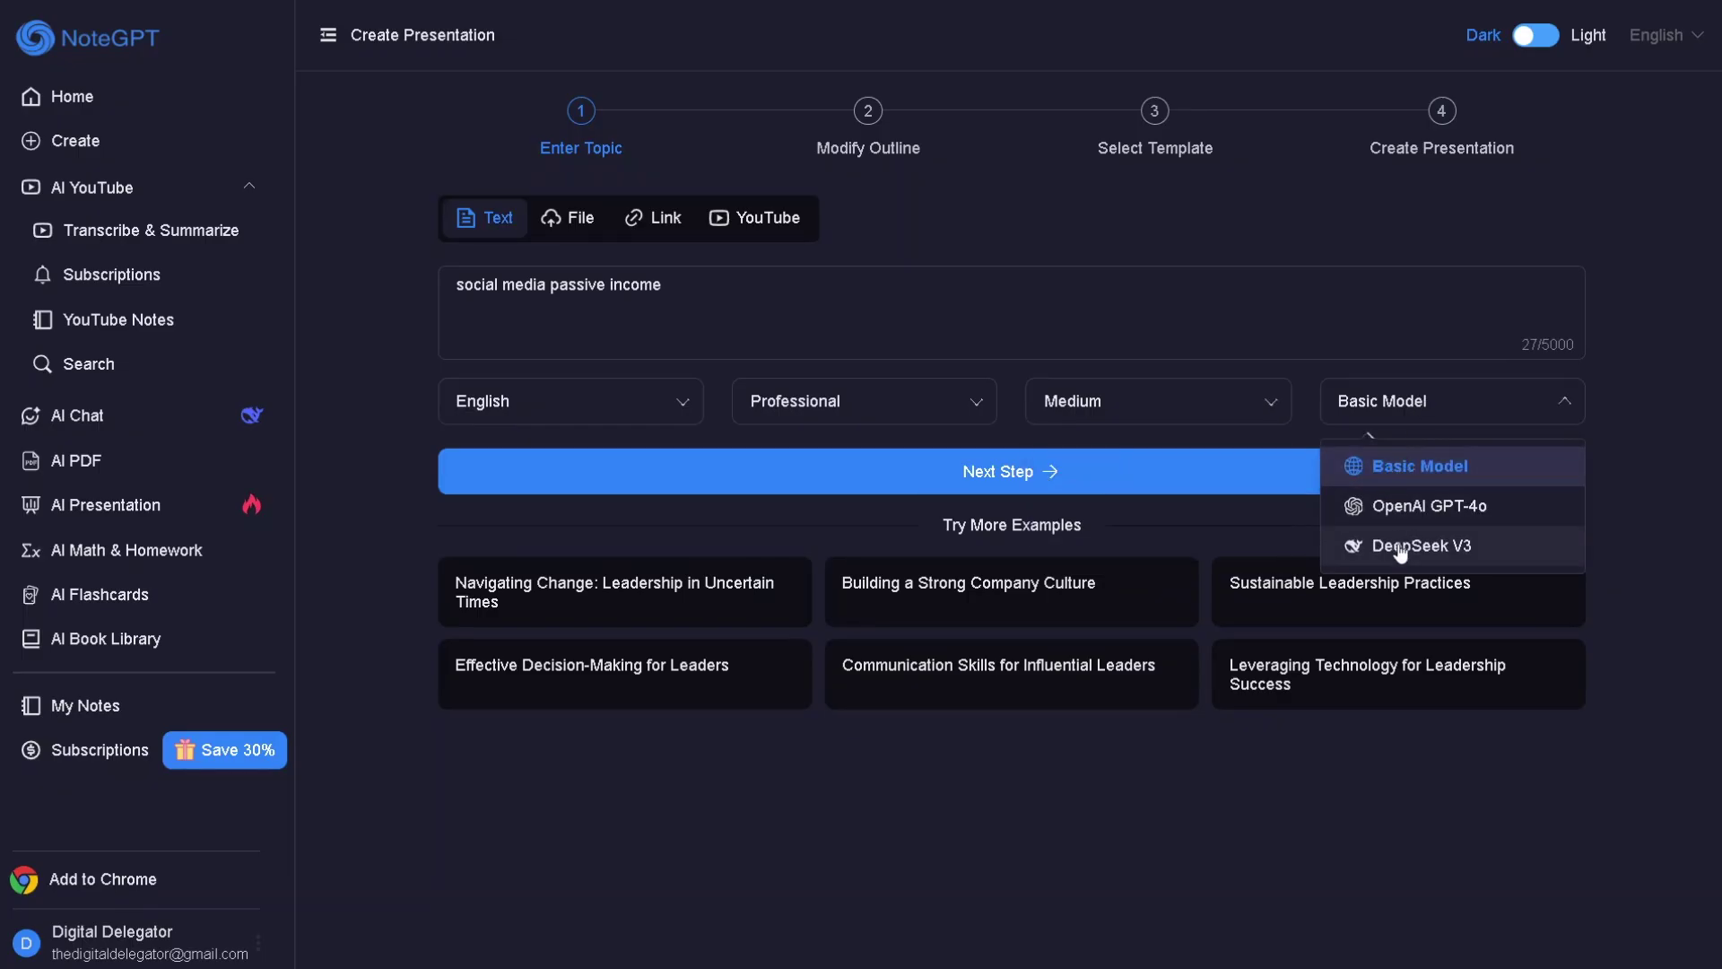
click(1408, 507)
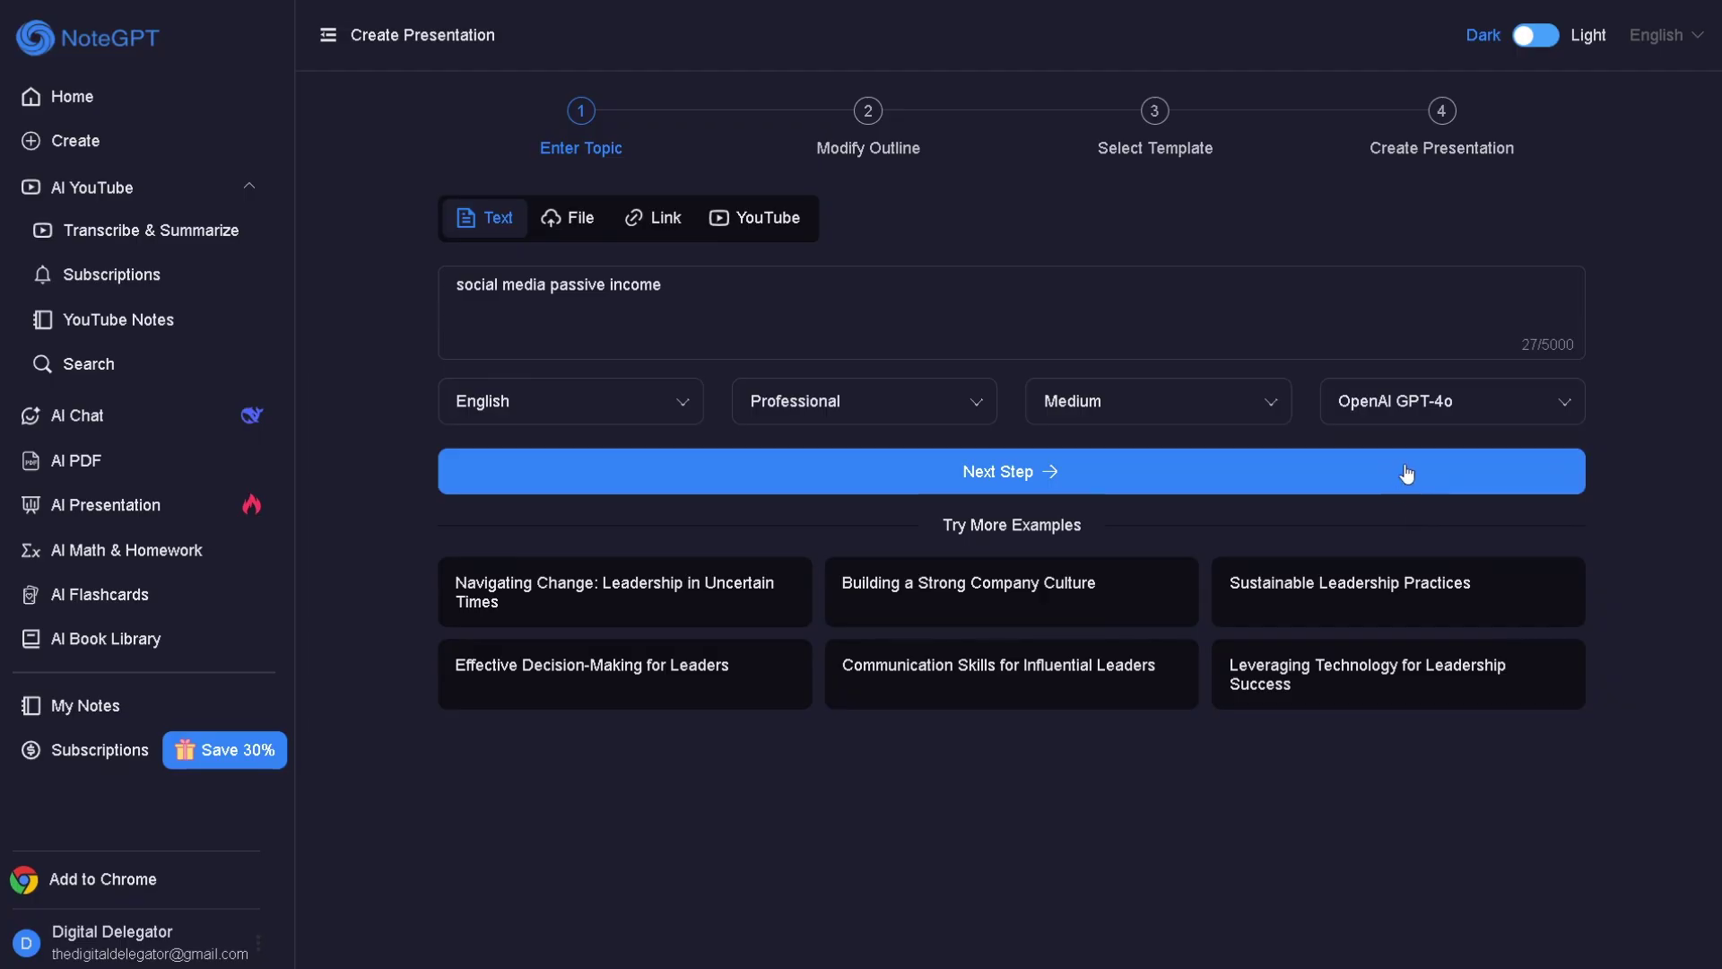
Step: Generate the presentation outline from the topic and accept it
click(1030, 489)
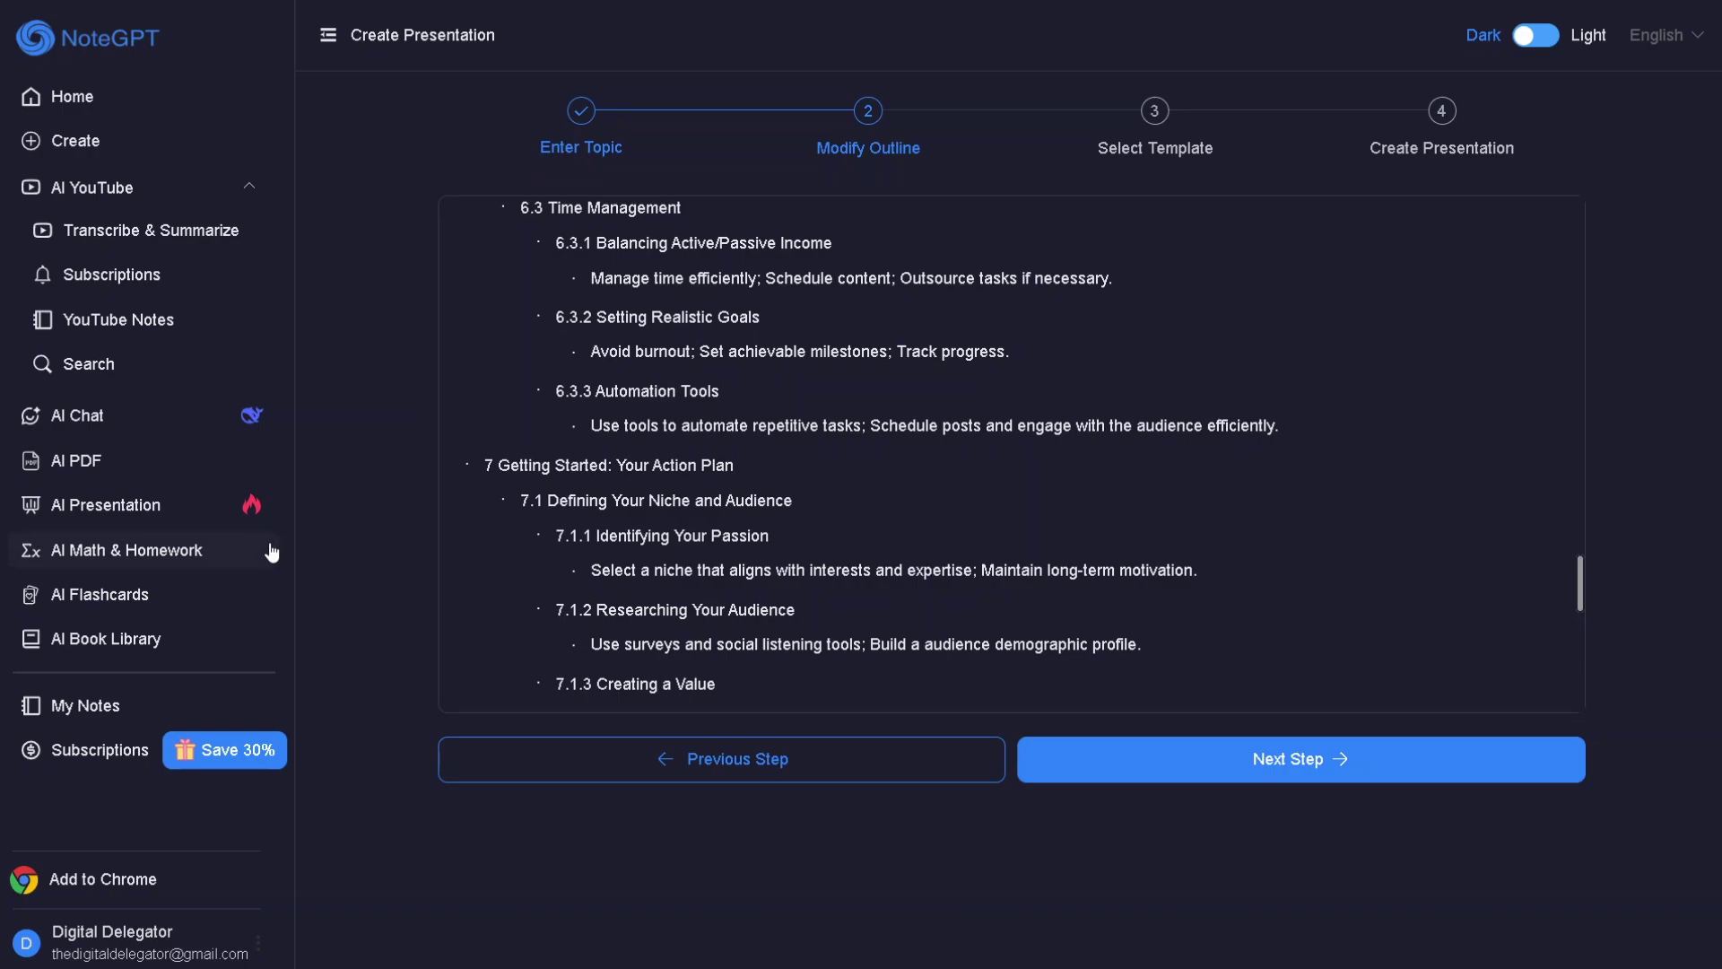
scroll(1003, 428, up, 12)
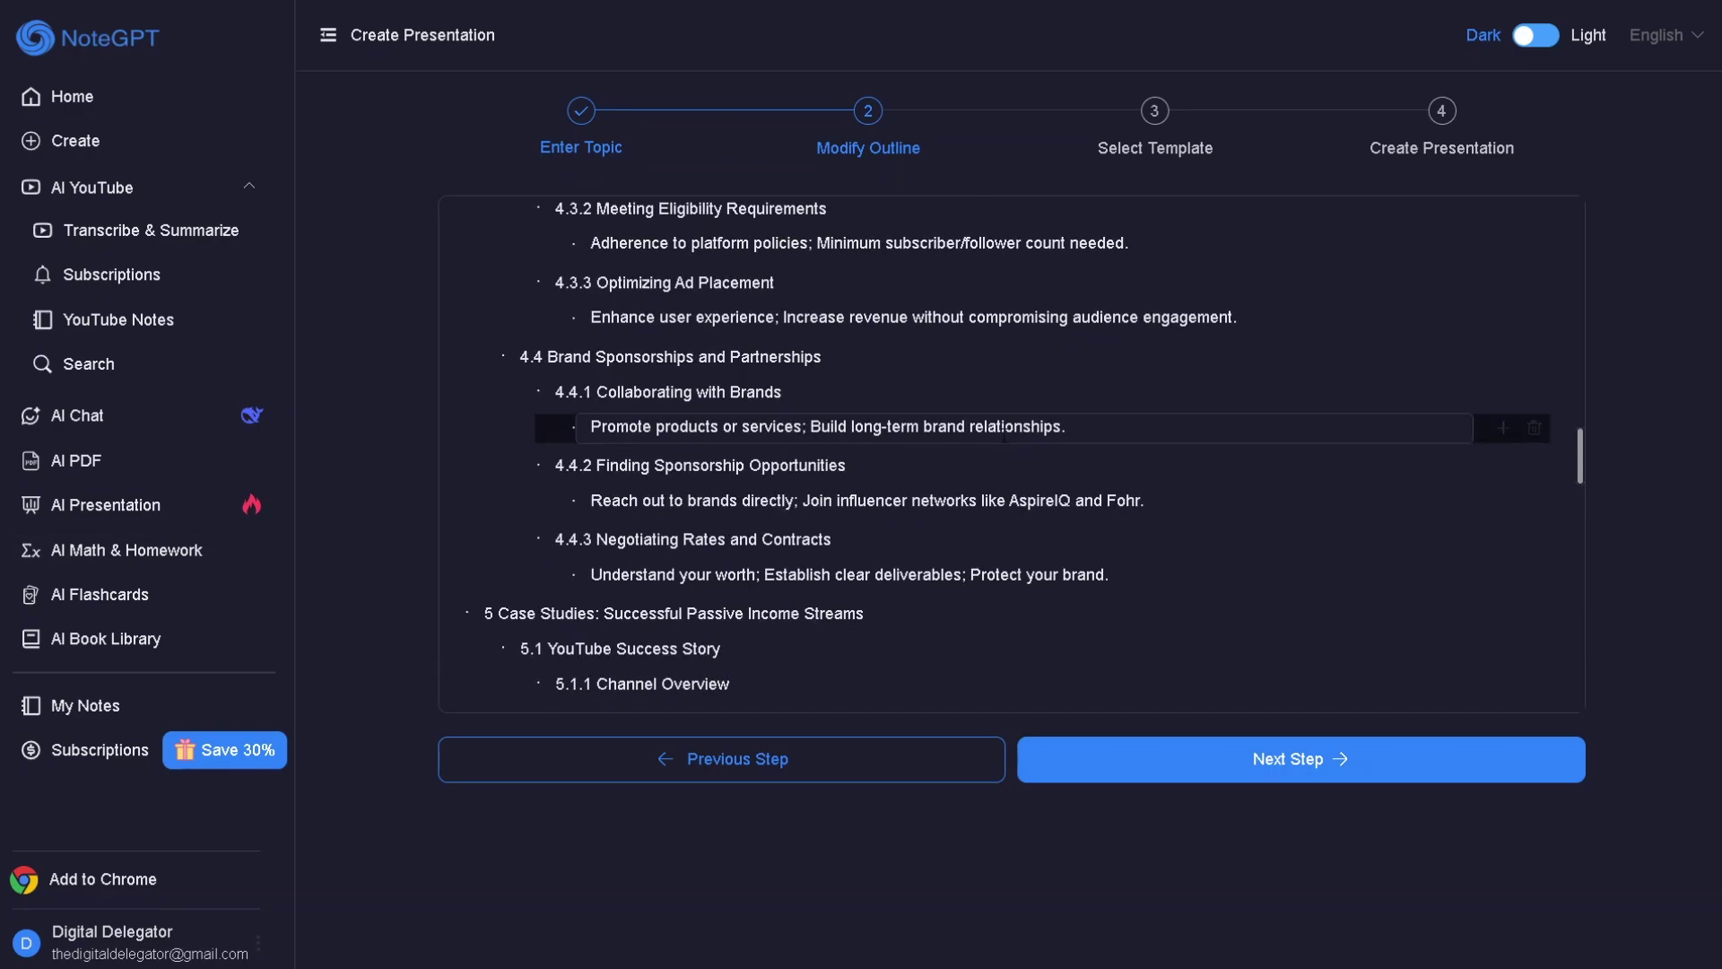
click(1113, 777)
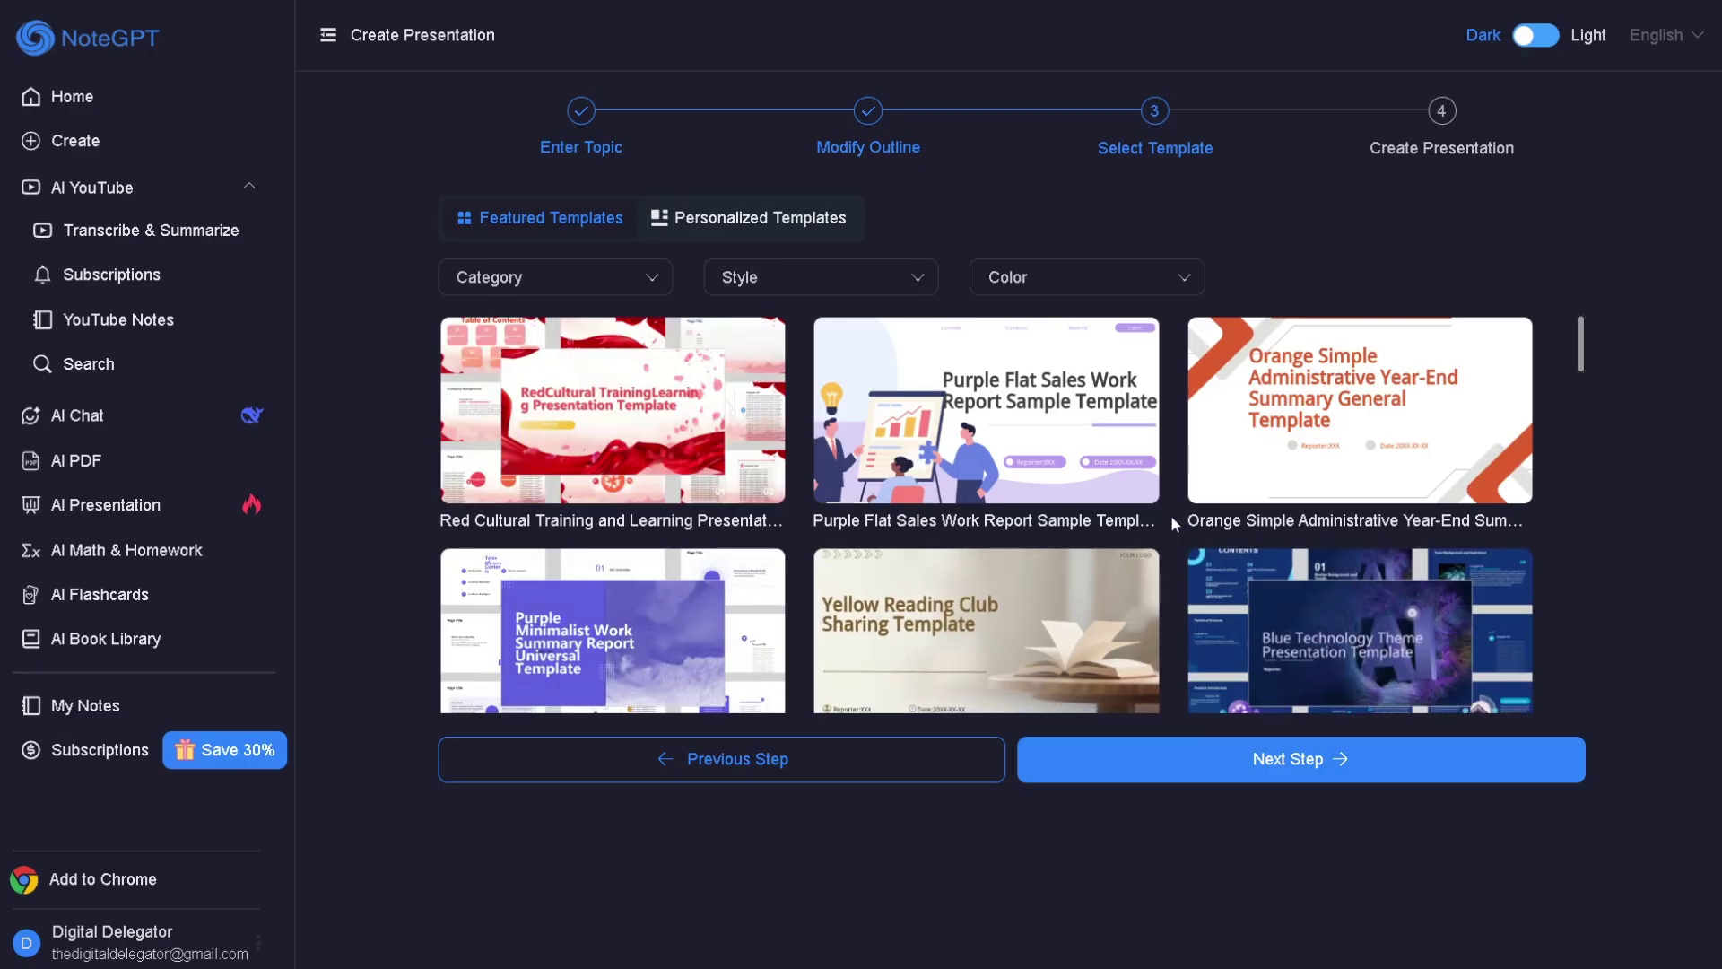
Step: Apply the Yellow Minimalist Summary General Template and generate the slide deck
scroll(1173, 524, down, 1)
scroll(1170, 524, down, 1)
scroll(1171, 515, down, 3)
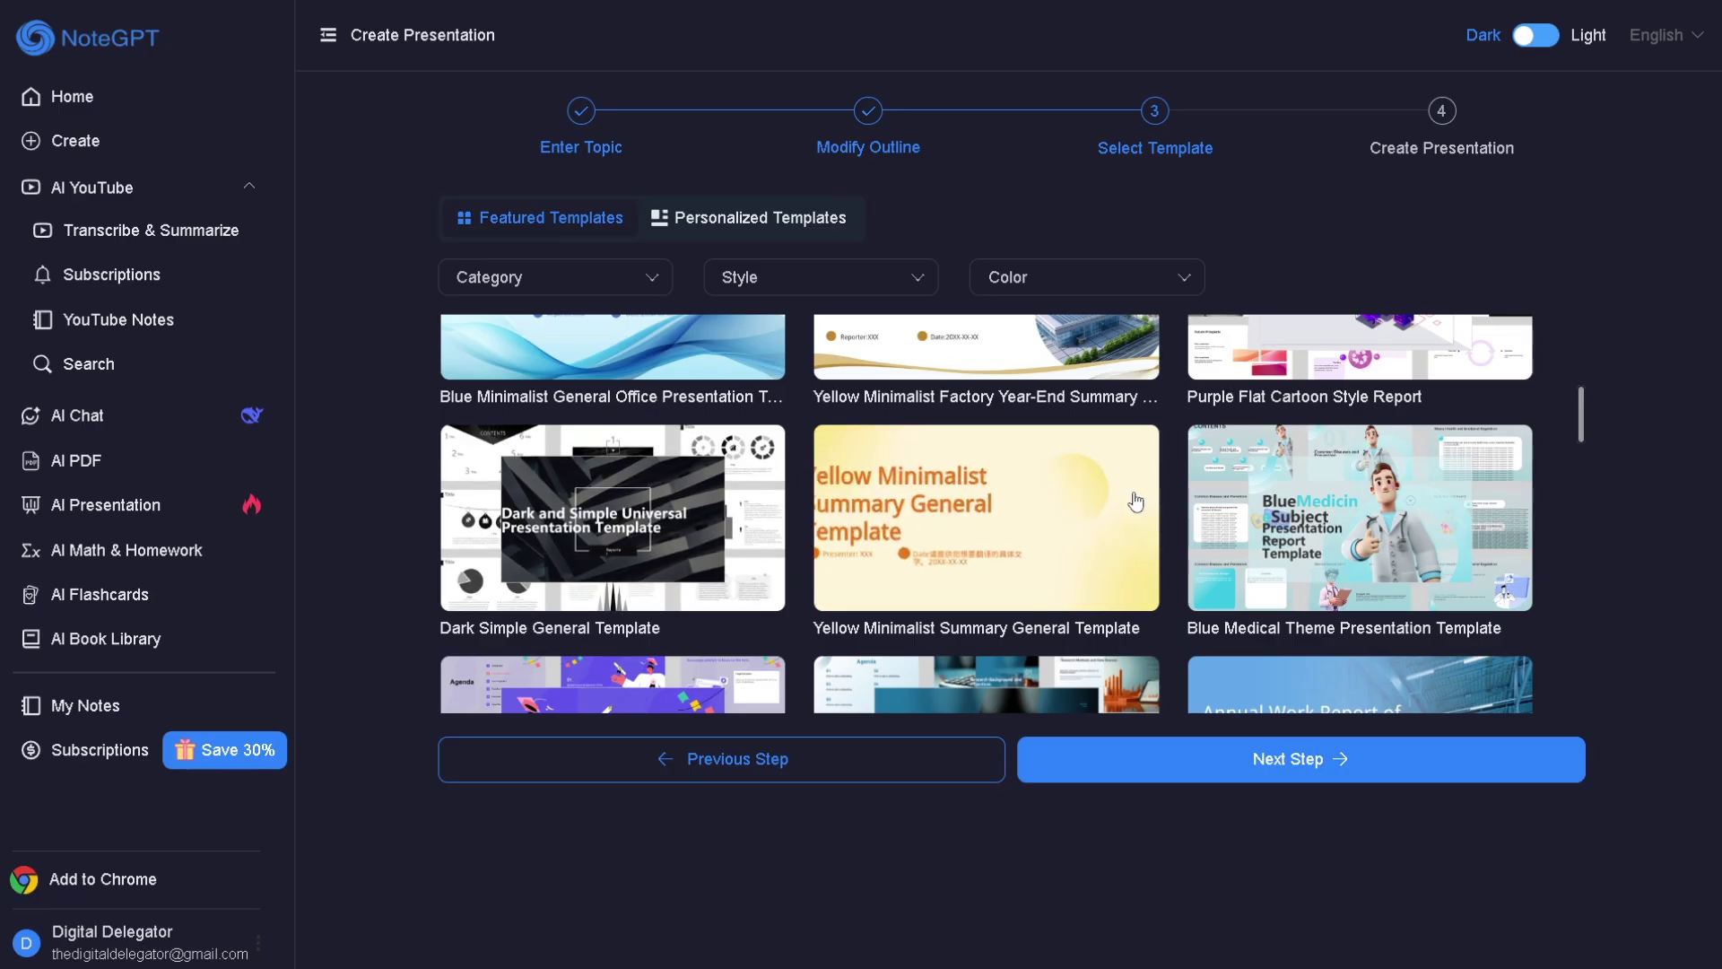
click(1047, 490)
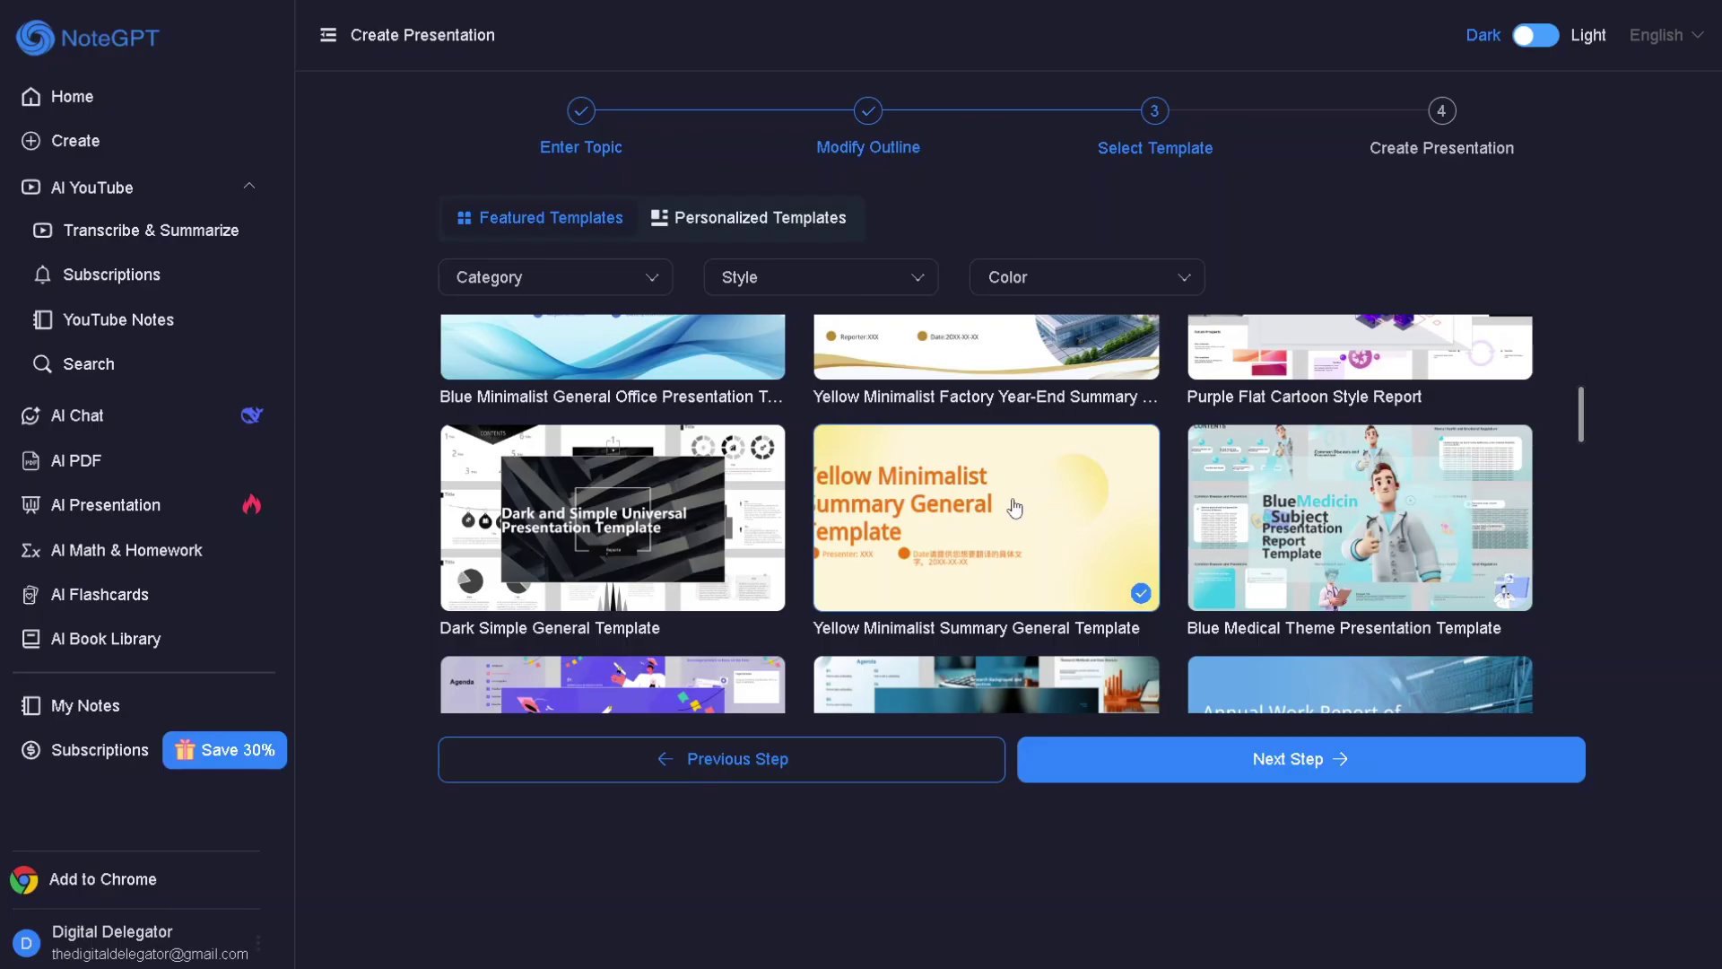
click(1273, 760)
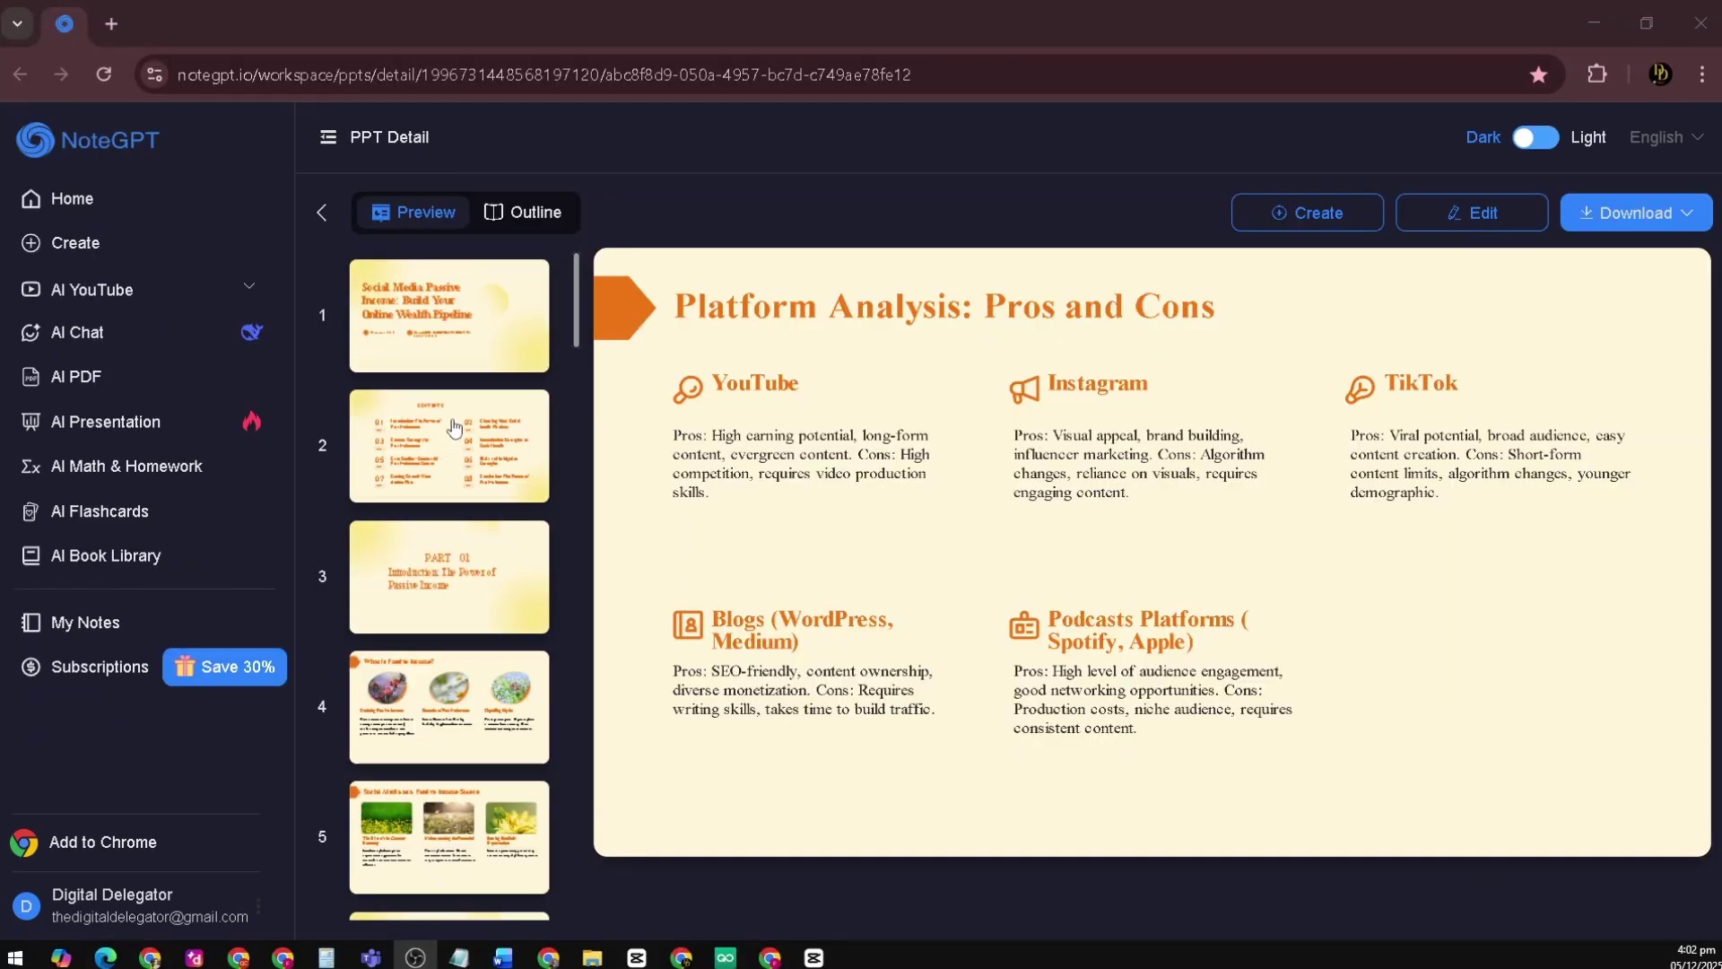
Step: Preview slides 1 through 7, from the title slide to Identifying Your Niche
click(450, 359)
click(438, 439)
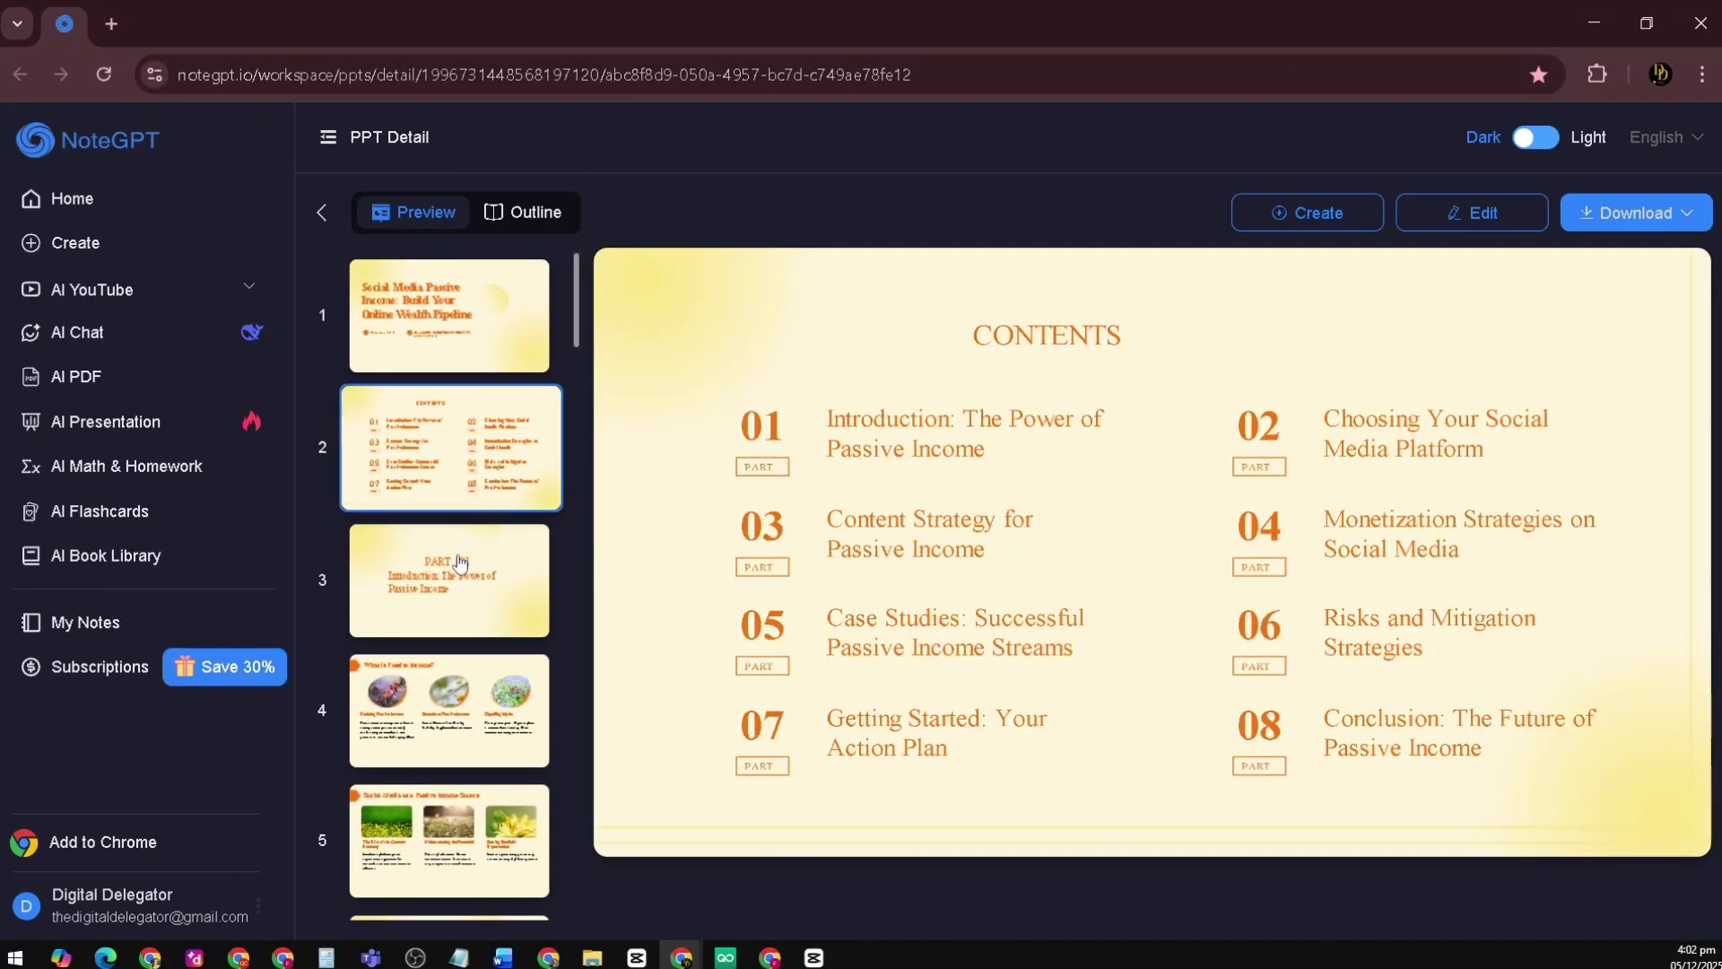
click(460, 562)
click(442, 710)
scroll(442, 702, down, 1)
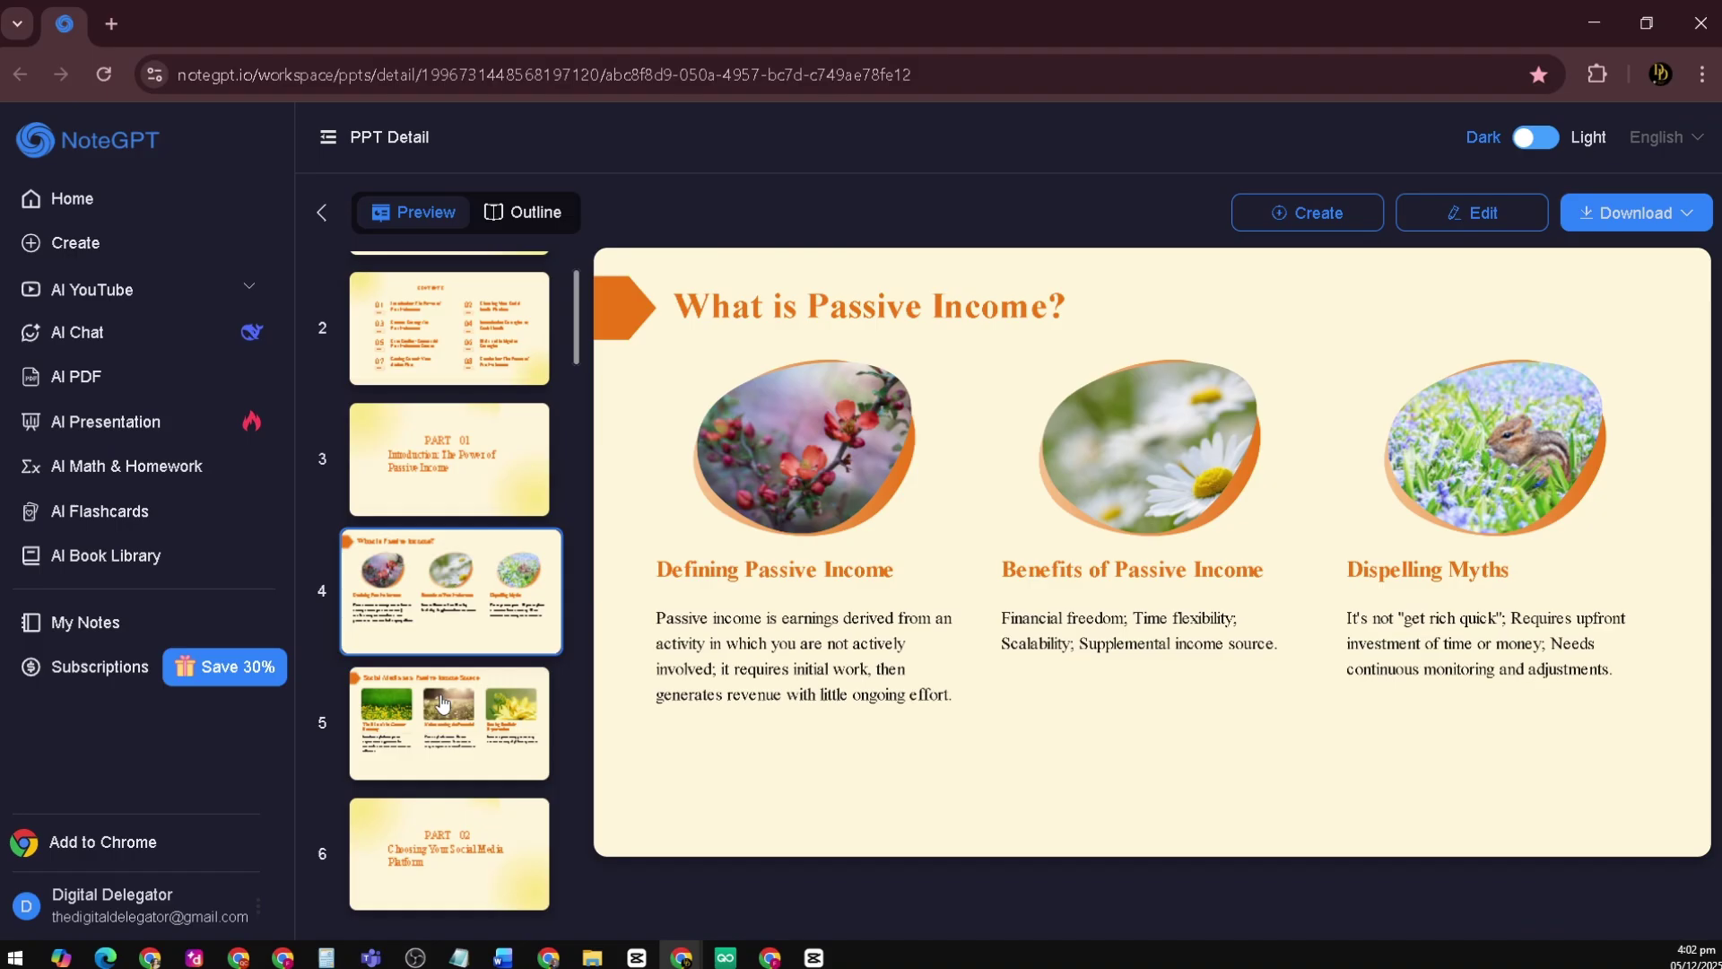
click(442, 703)
scroll(439, 709, down, 2)
click(436, 644)
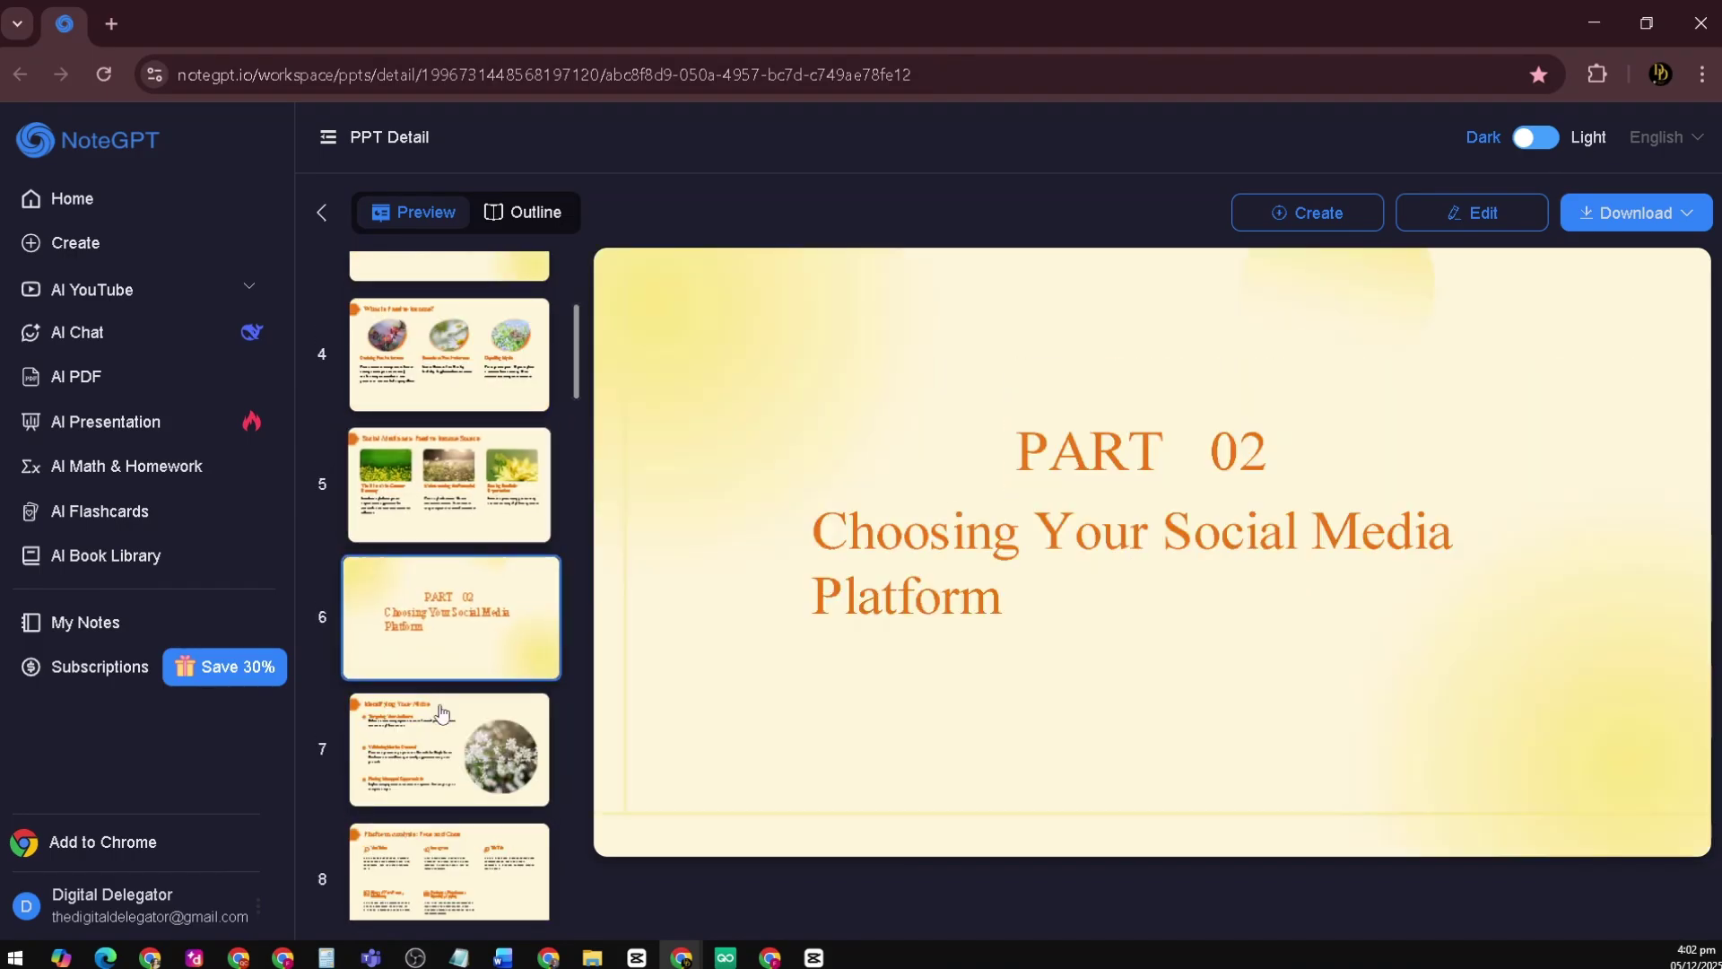
click(440, 718)
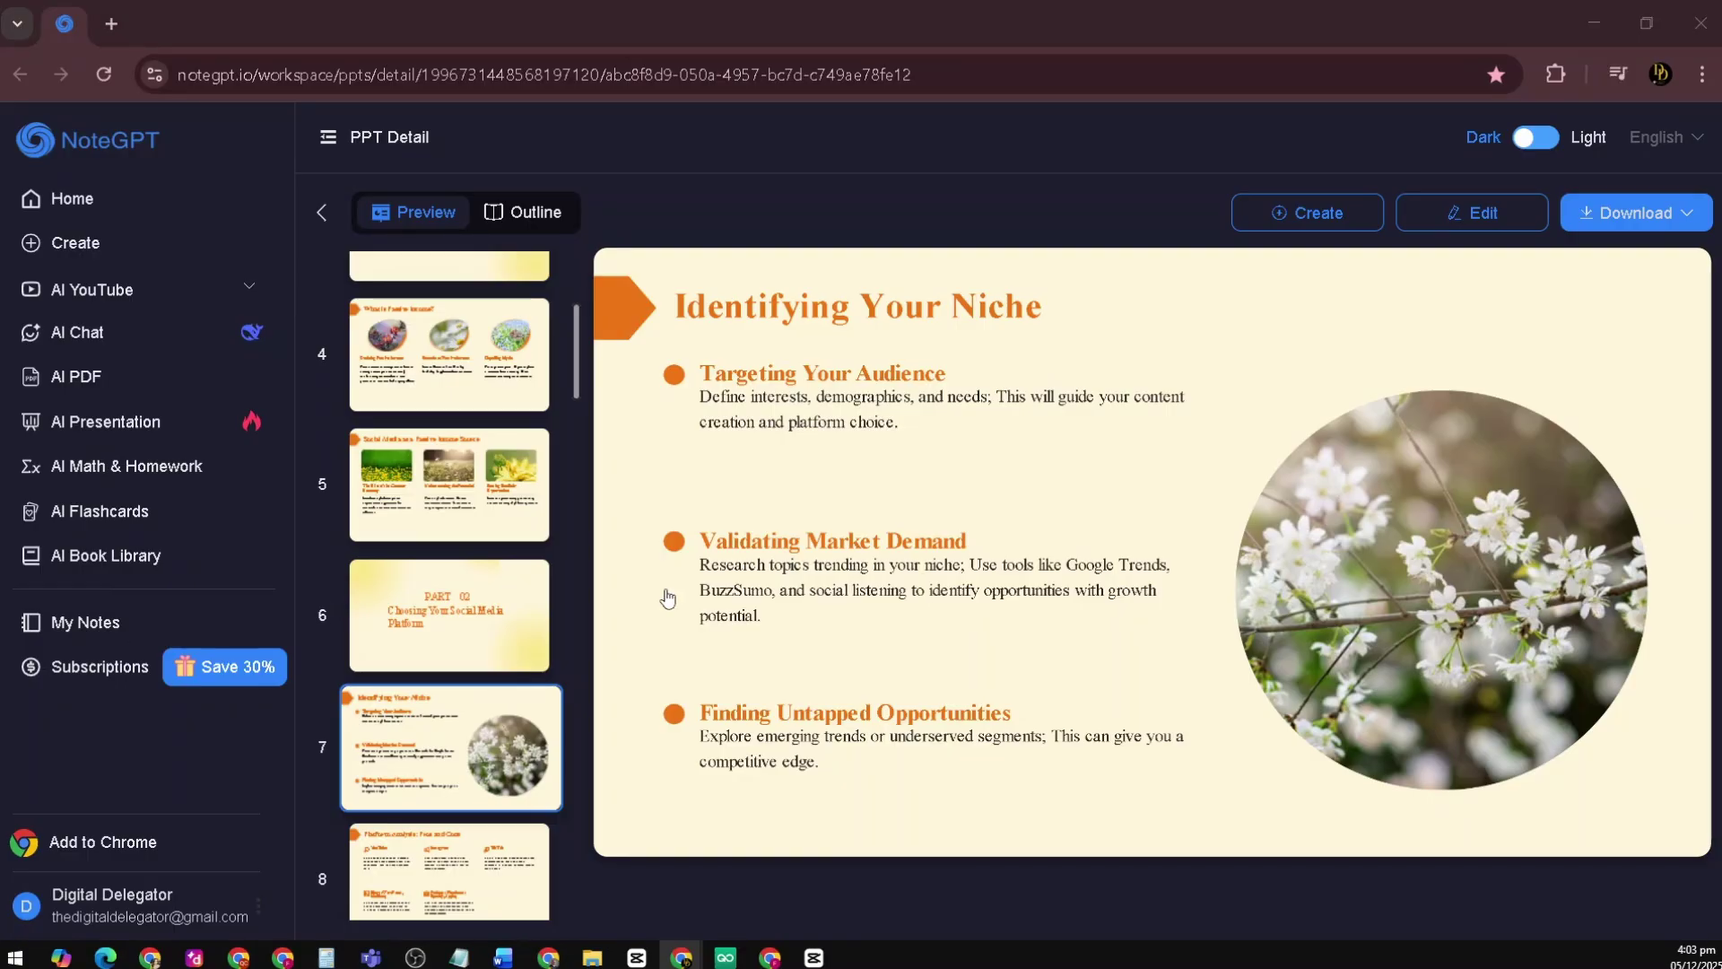
Step: Step through slides 5–13, covering platform analysis and the Part 03 content-creation slides
click(438, 533)
click(441, 622)
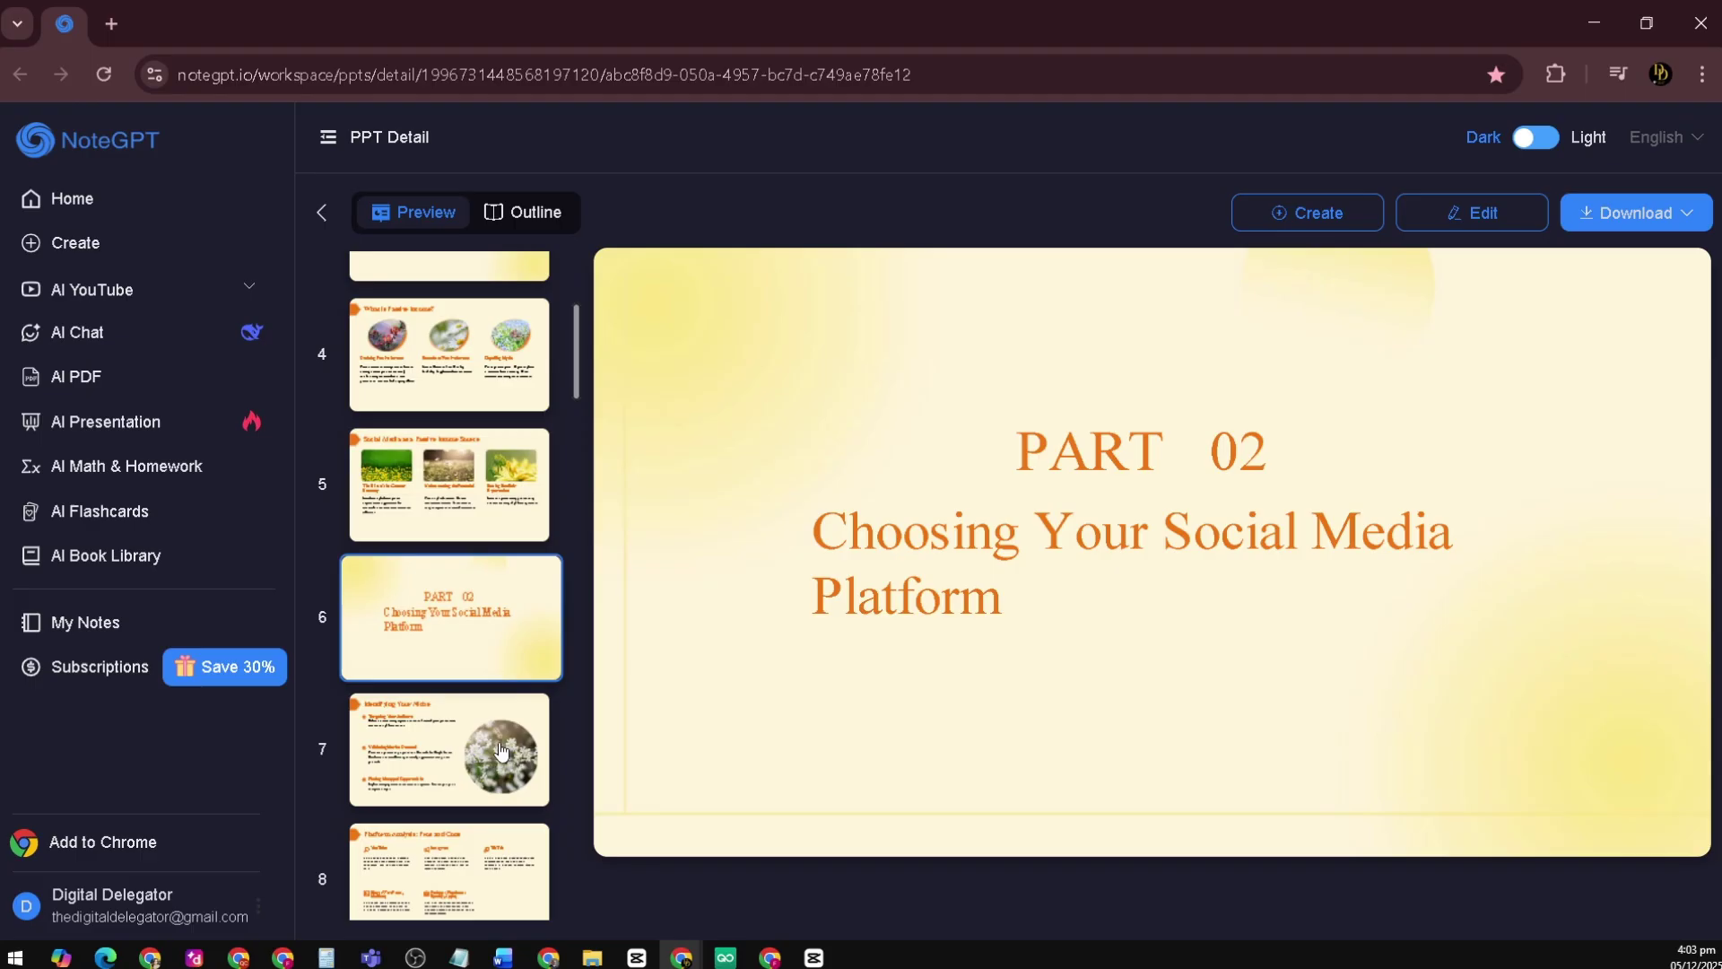
click(431, 765)
scroll(432, 765, down, 3)
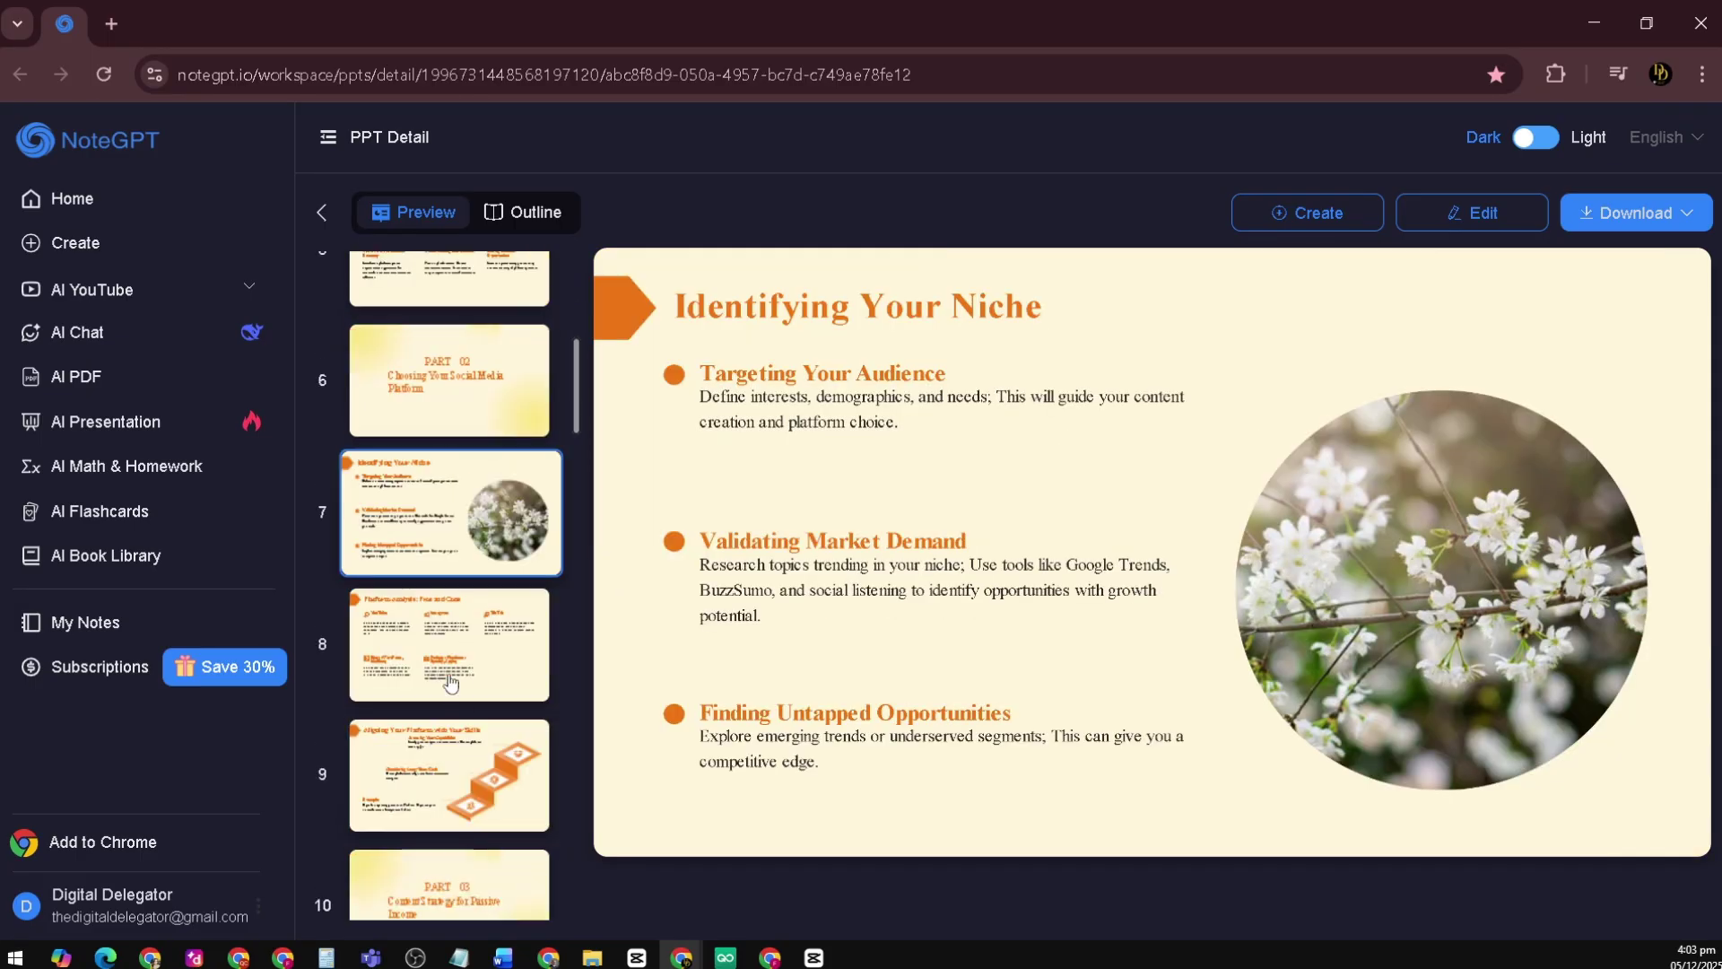
click(449, 654)
click(428, 774)
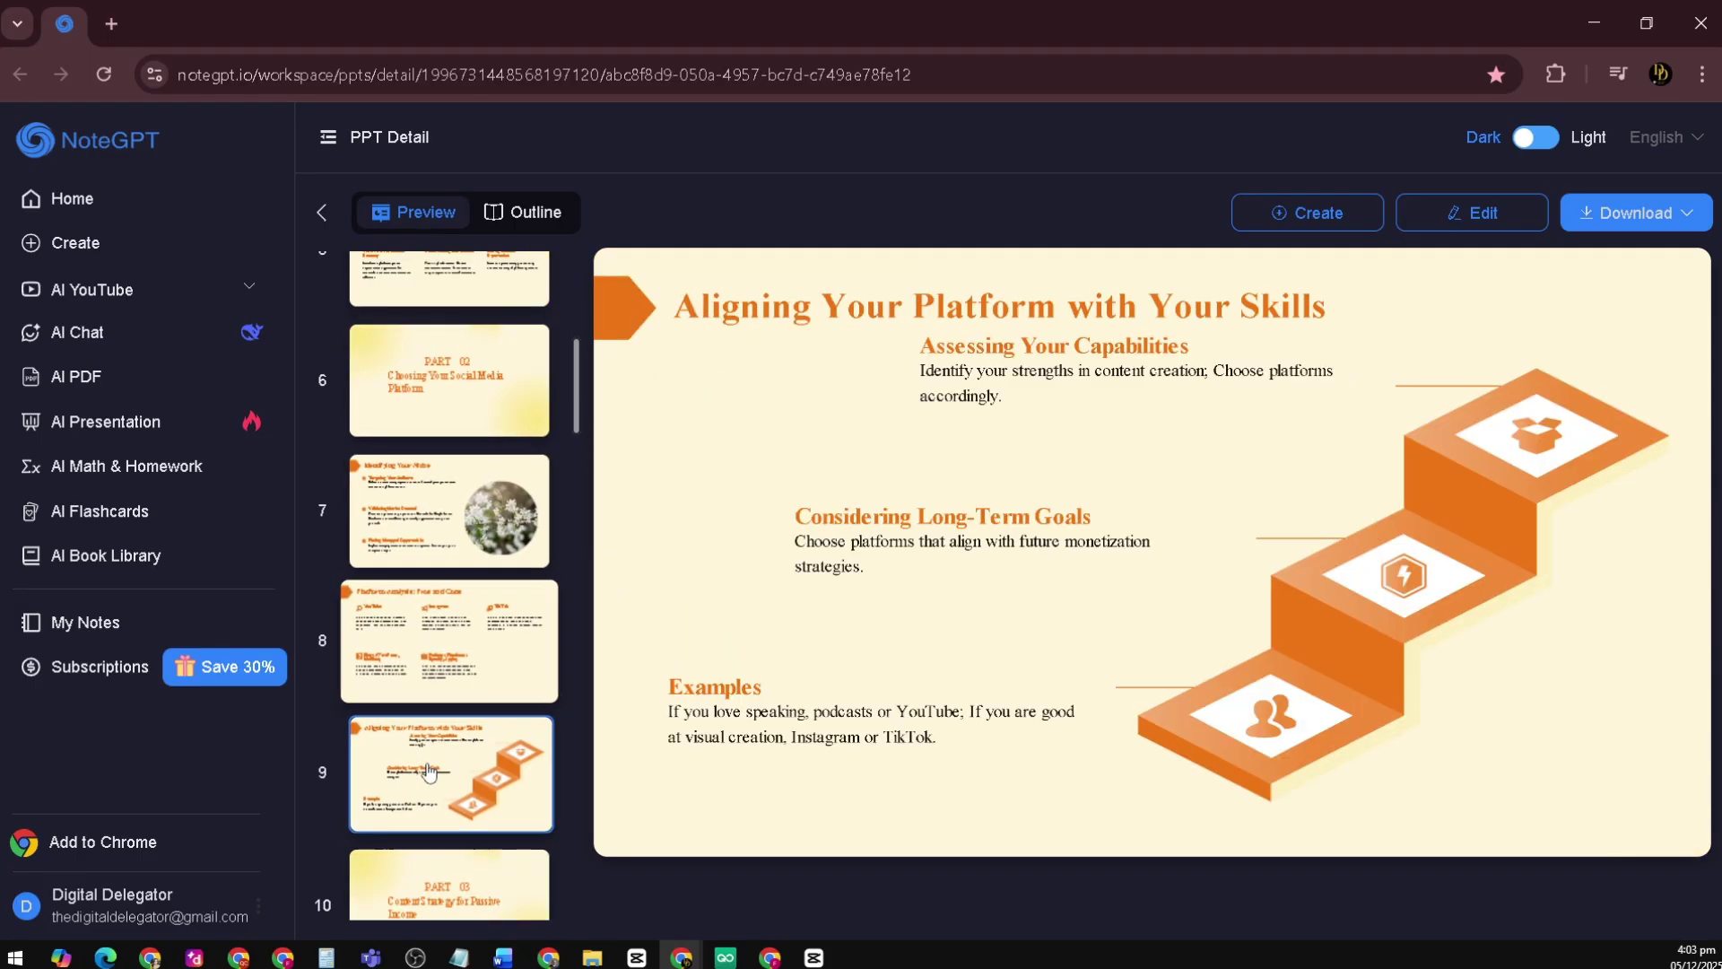
scroll(421, 792, down, 2)
click(418, 789)
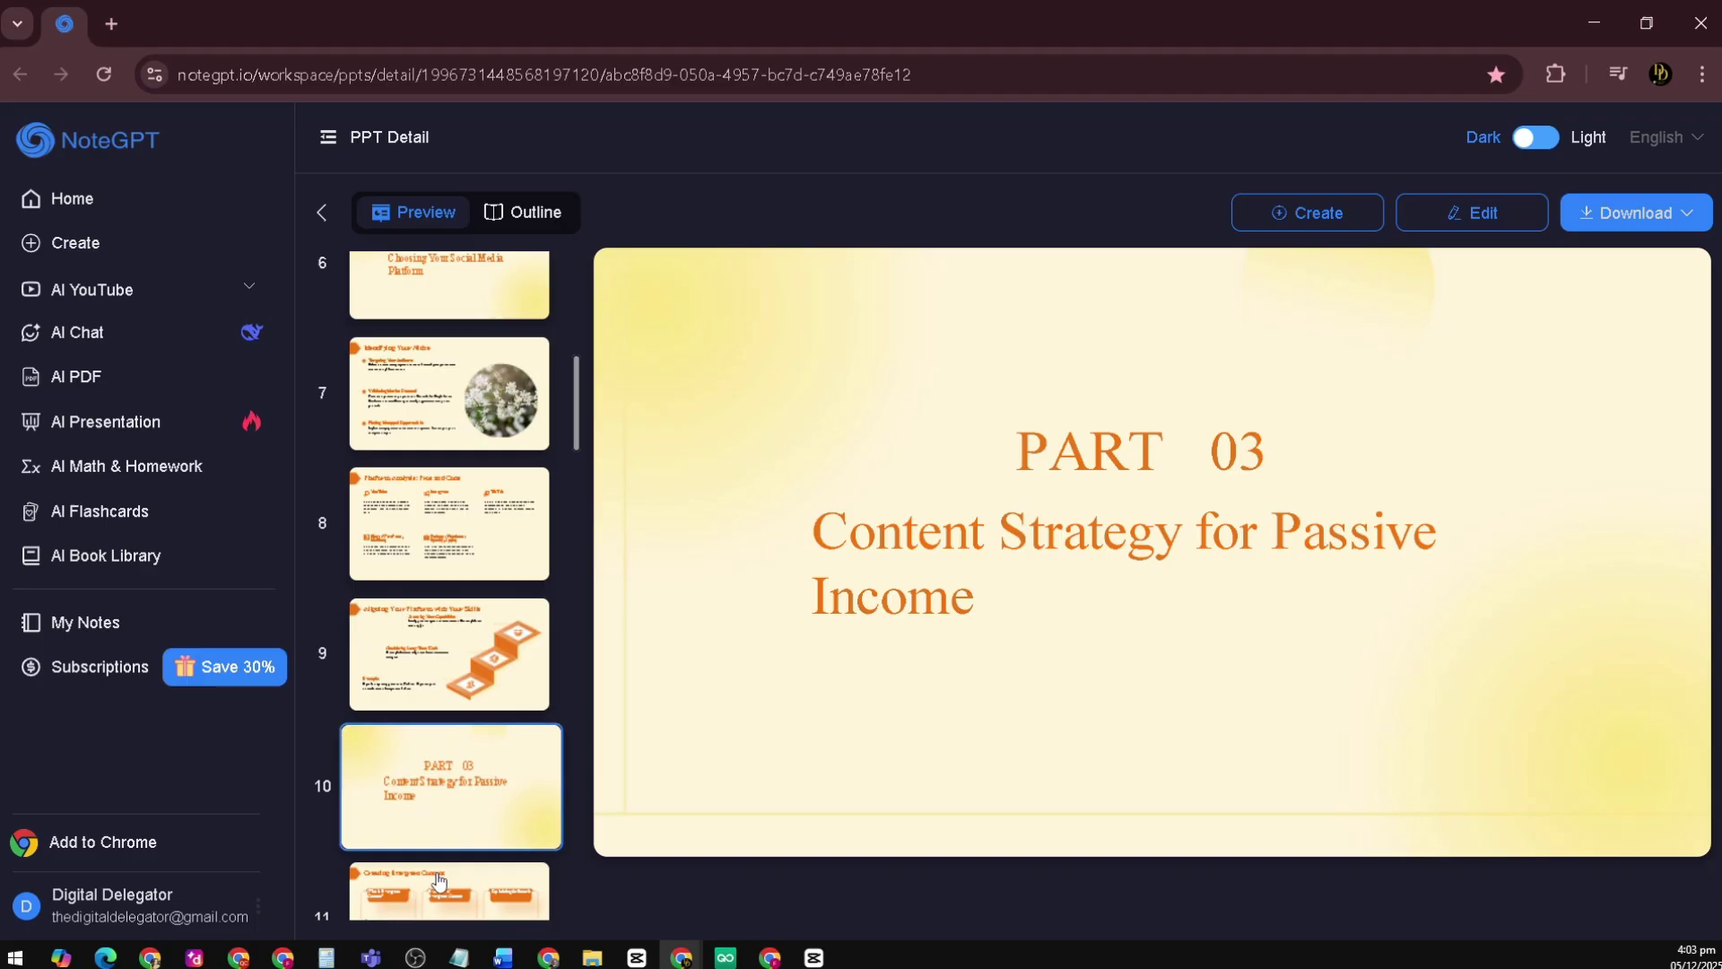
scroll(445, 794, down, 3)
click(445, 664)
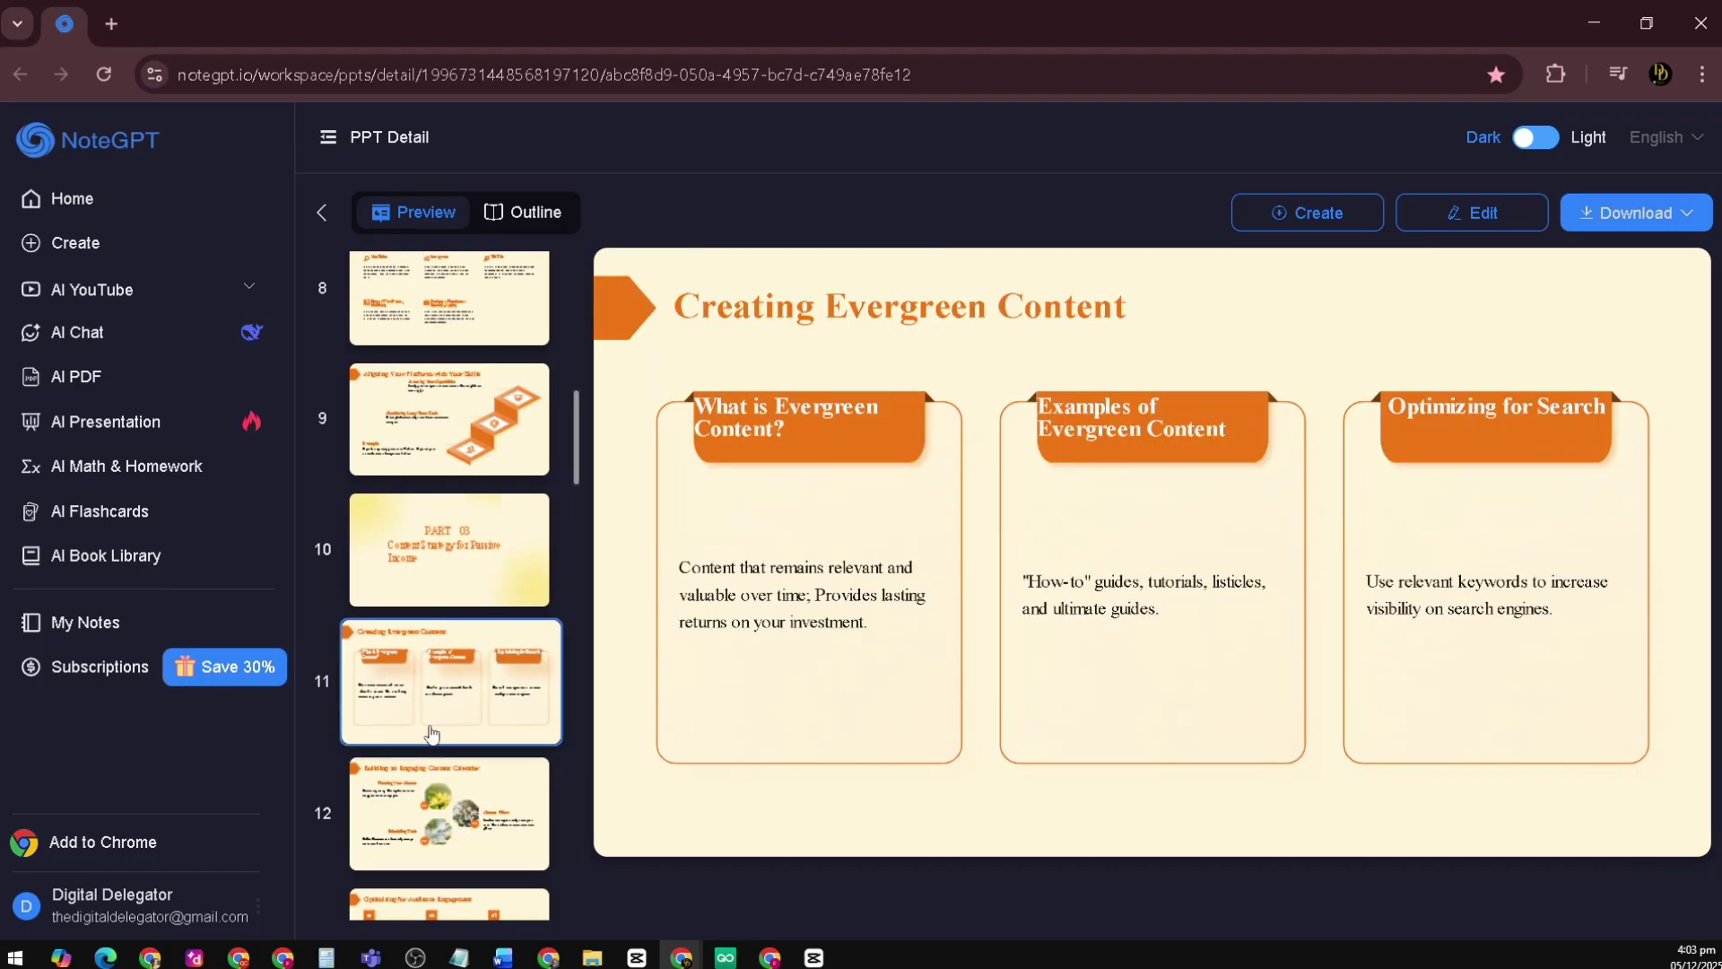
click(421, 789)
scroll(422, 789, down, 2)
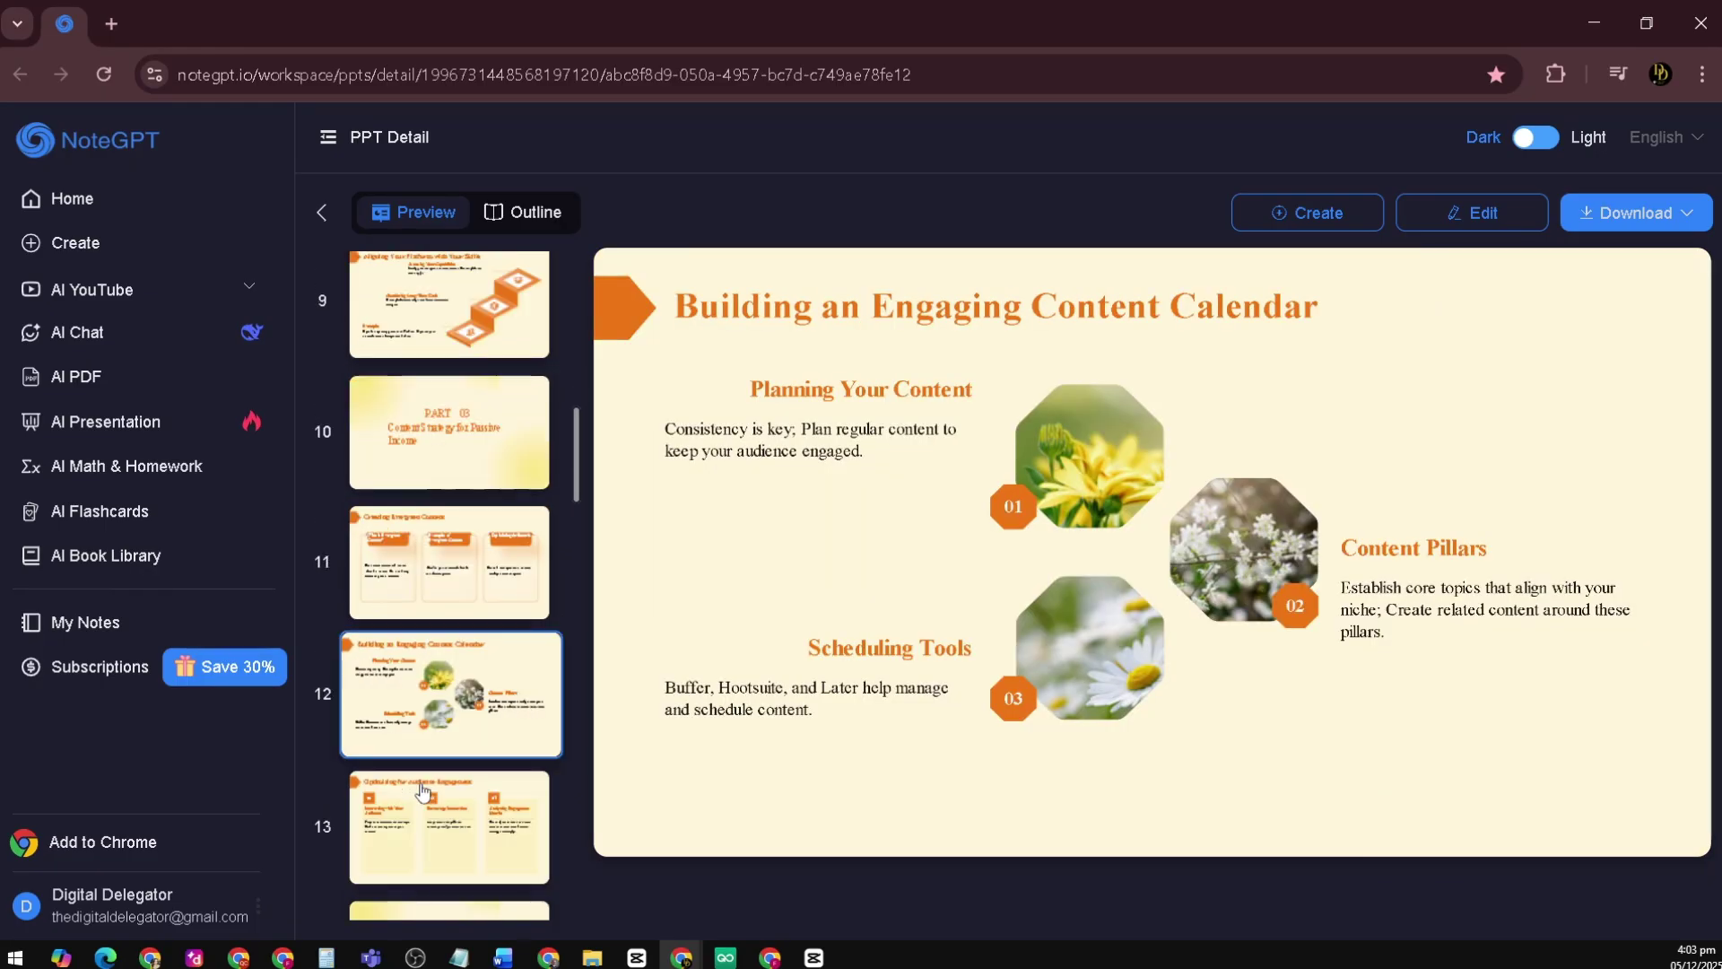
click(422, 790)
scroll(437, 838, down, 3)
Step: Browse slides 14–20, from monetisation to YouTube Success Story, then show the text outline
click(435, 751)
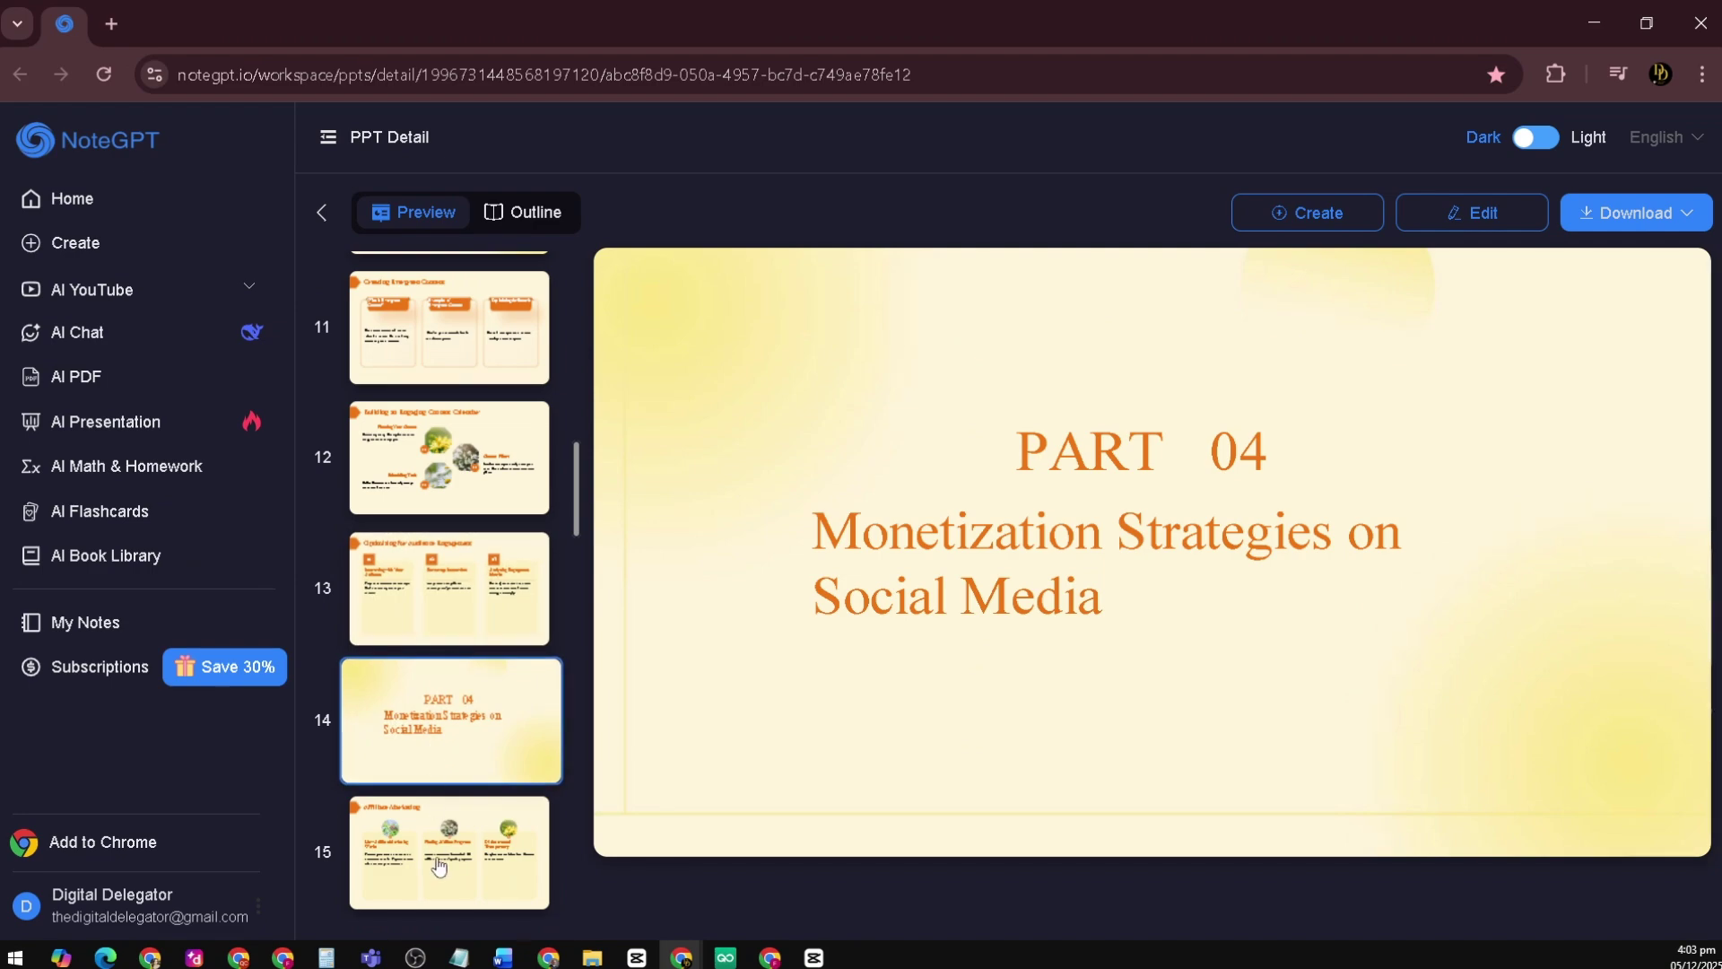
click(436, 859)
scroll(436, 852, down, 3)
click(448, 747)
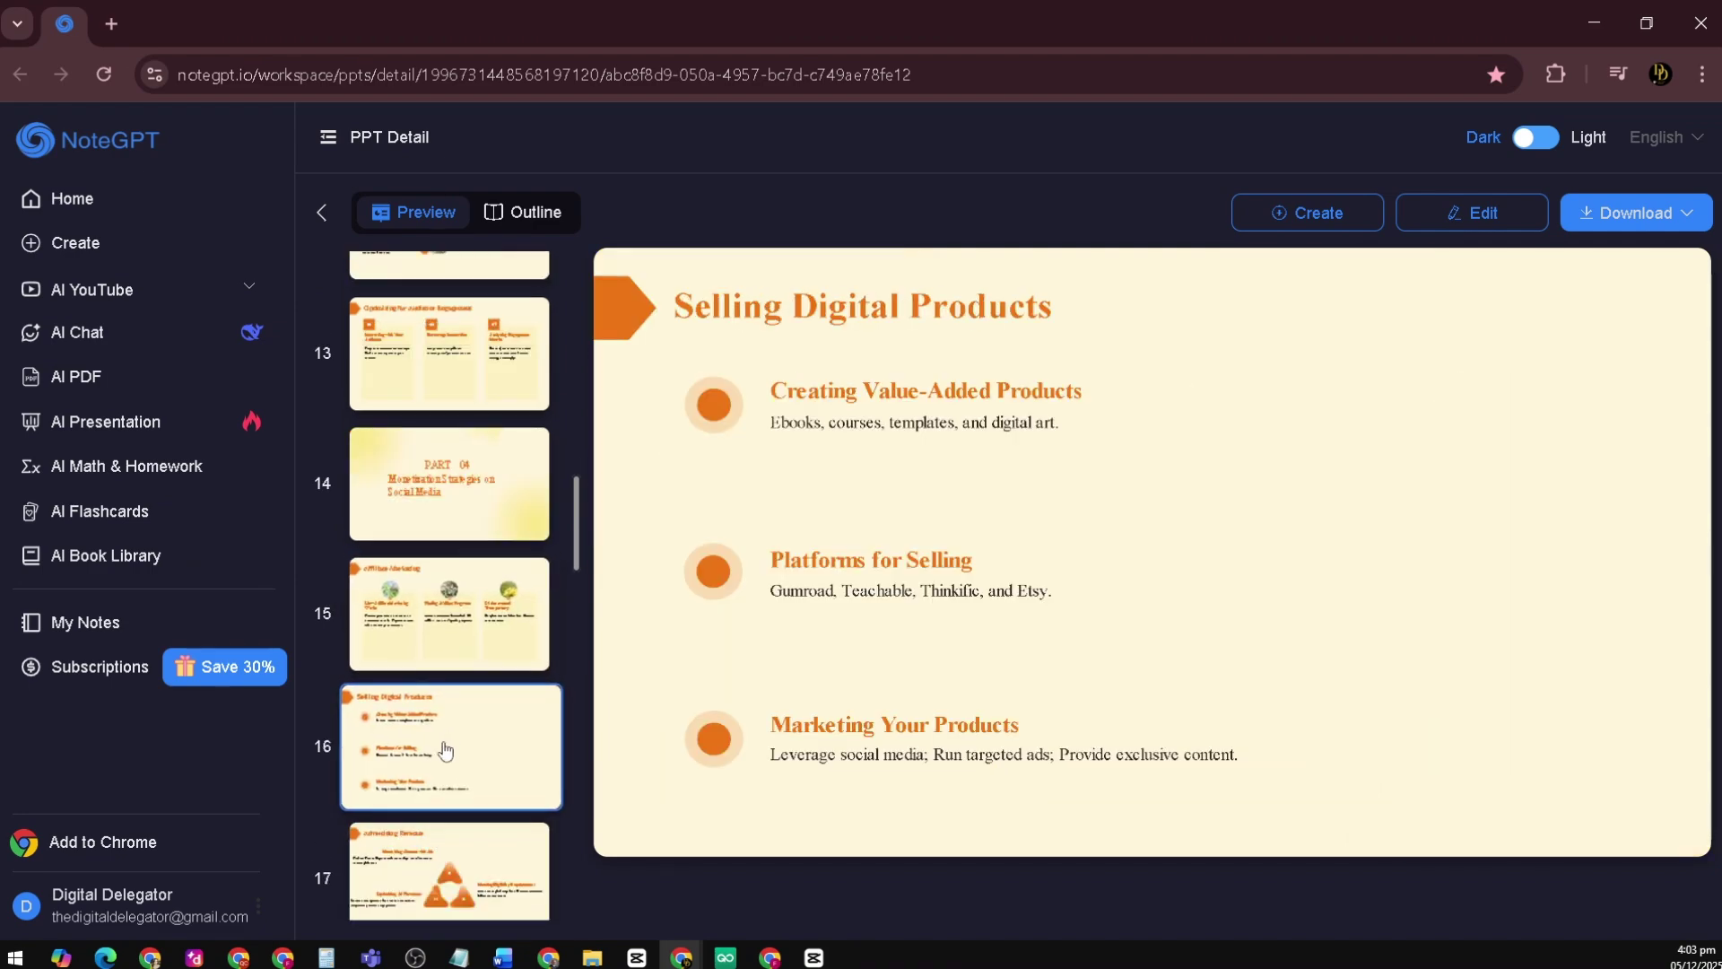
click(434, 874)
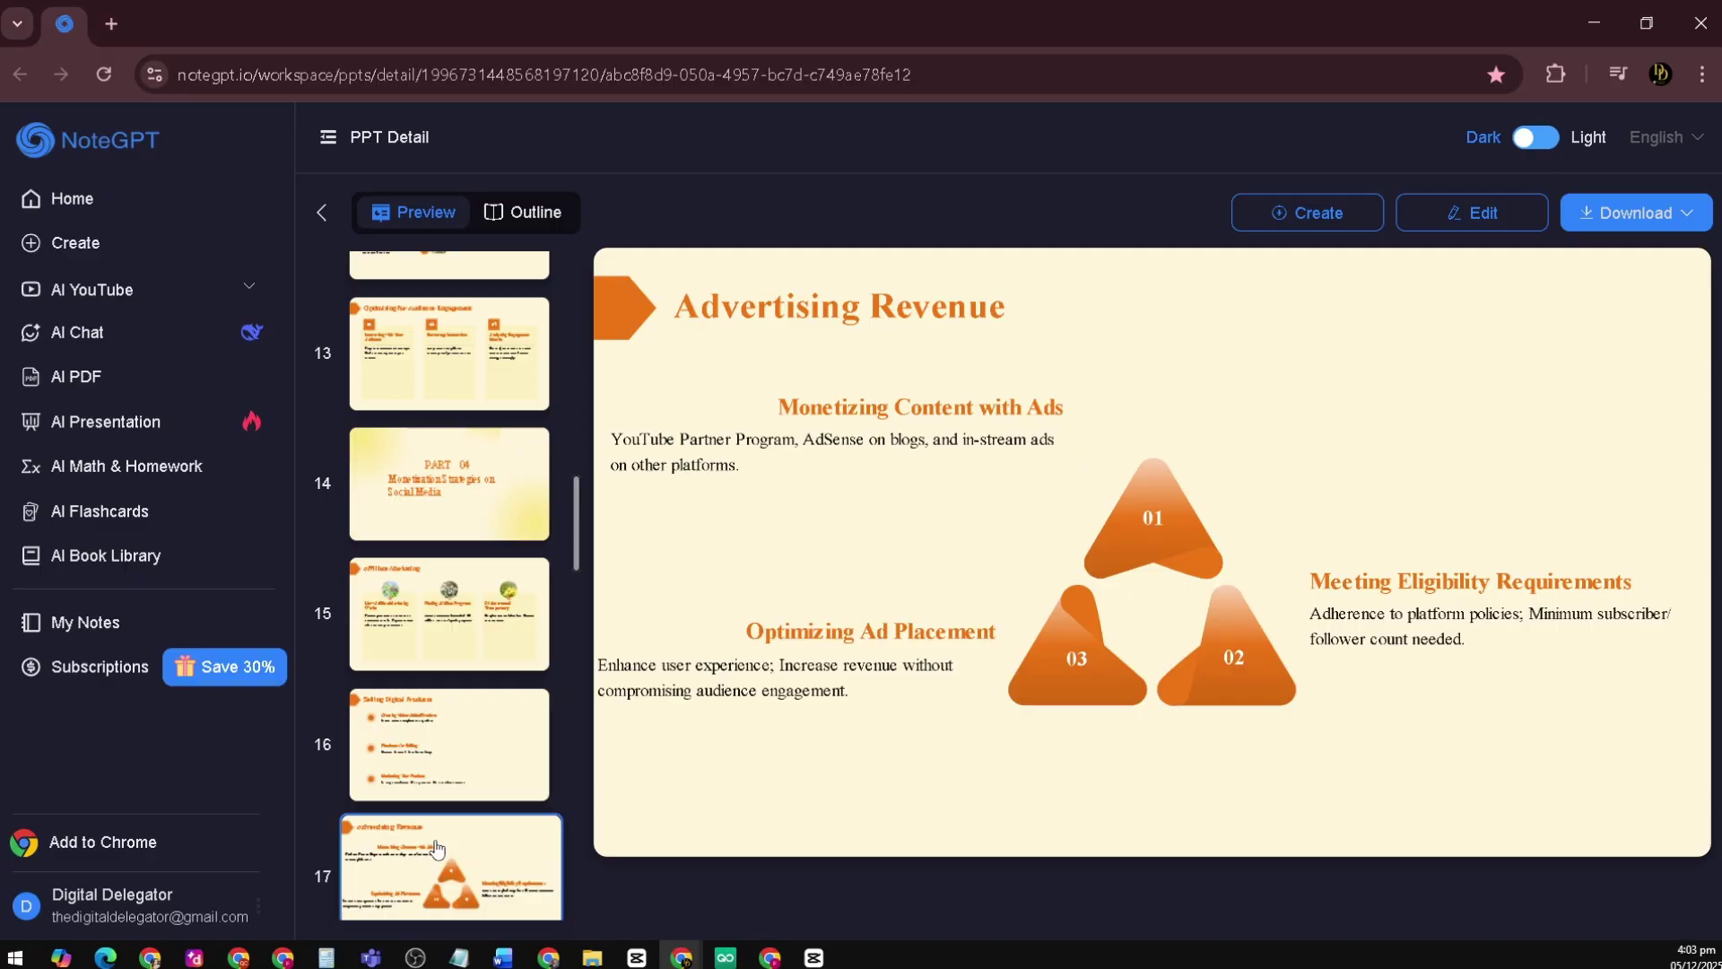
scroll(434, 852, down, 3)
click(444, 809)
click(453, 897)
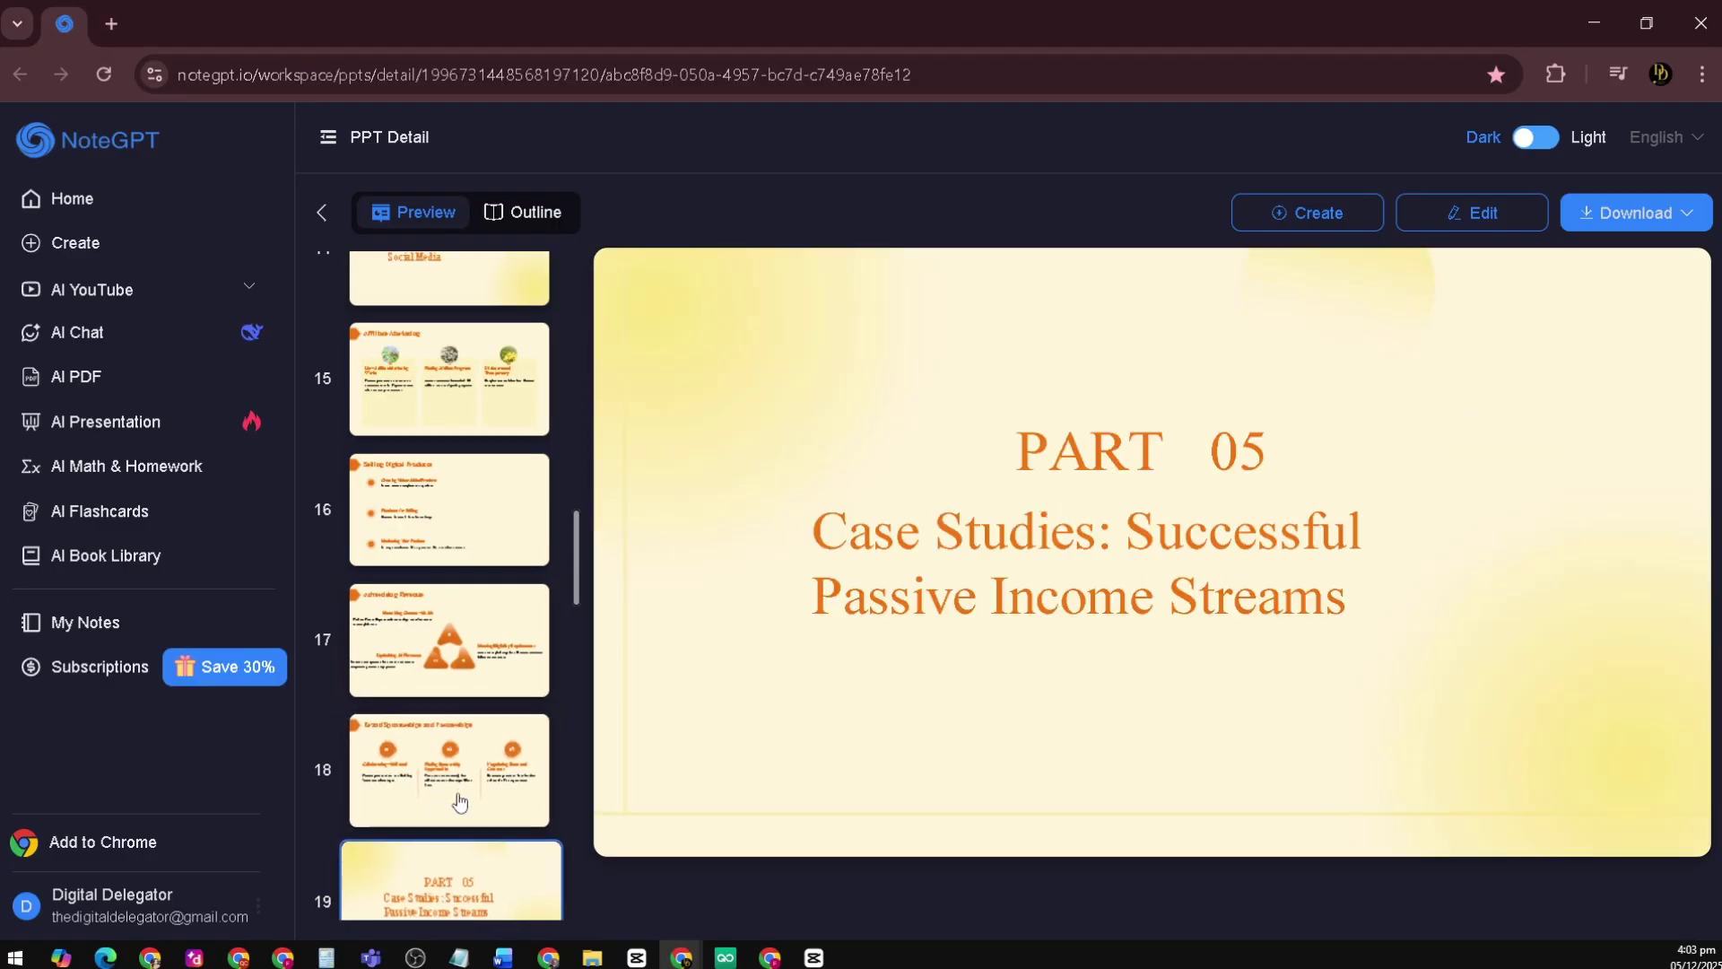
scroll(460, 795, down, 3)
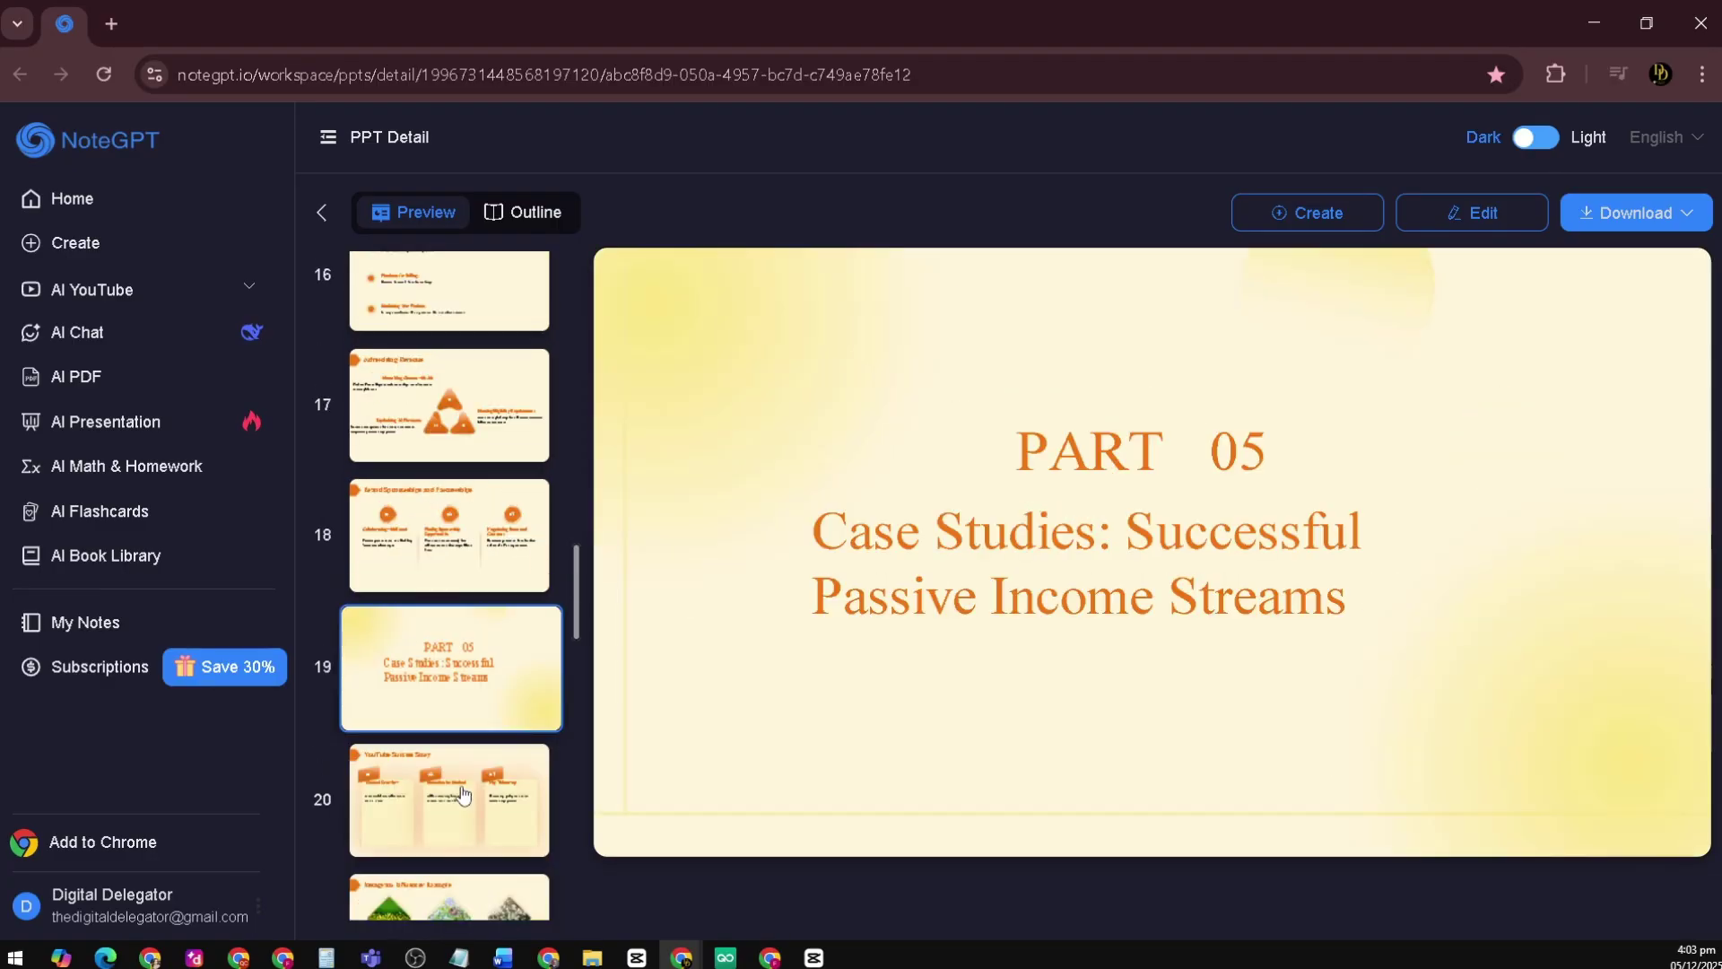
click(463, 794)
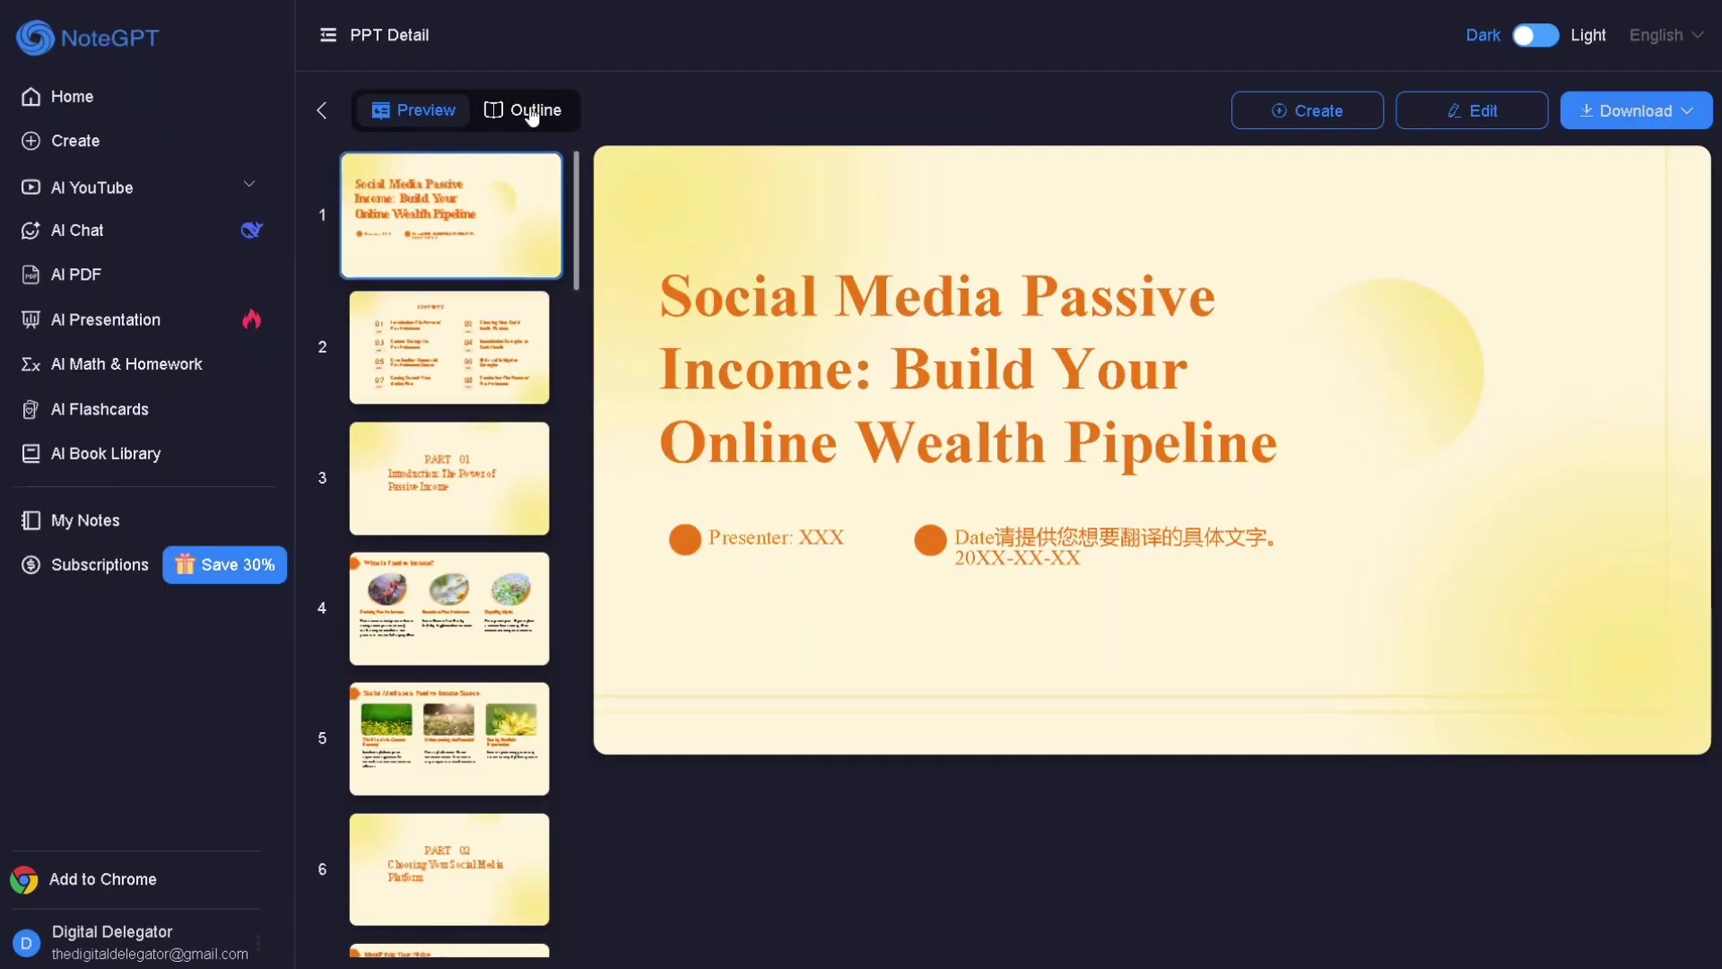
click(533, 114)
Step: Back in the slide view, inspect the title's font, font-size and layer ordering options
click(423, 112)
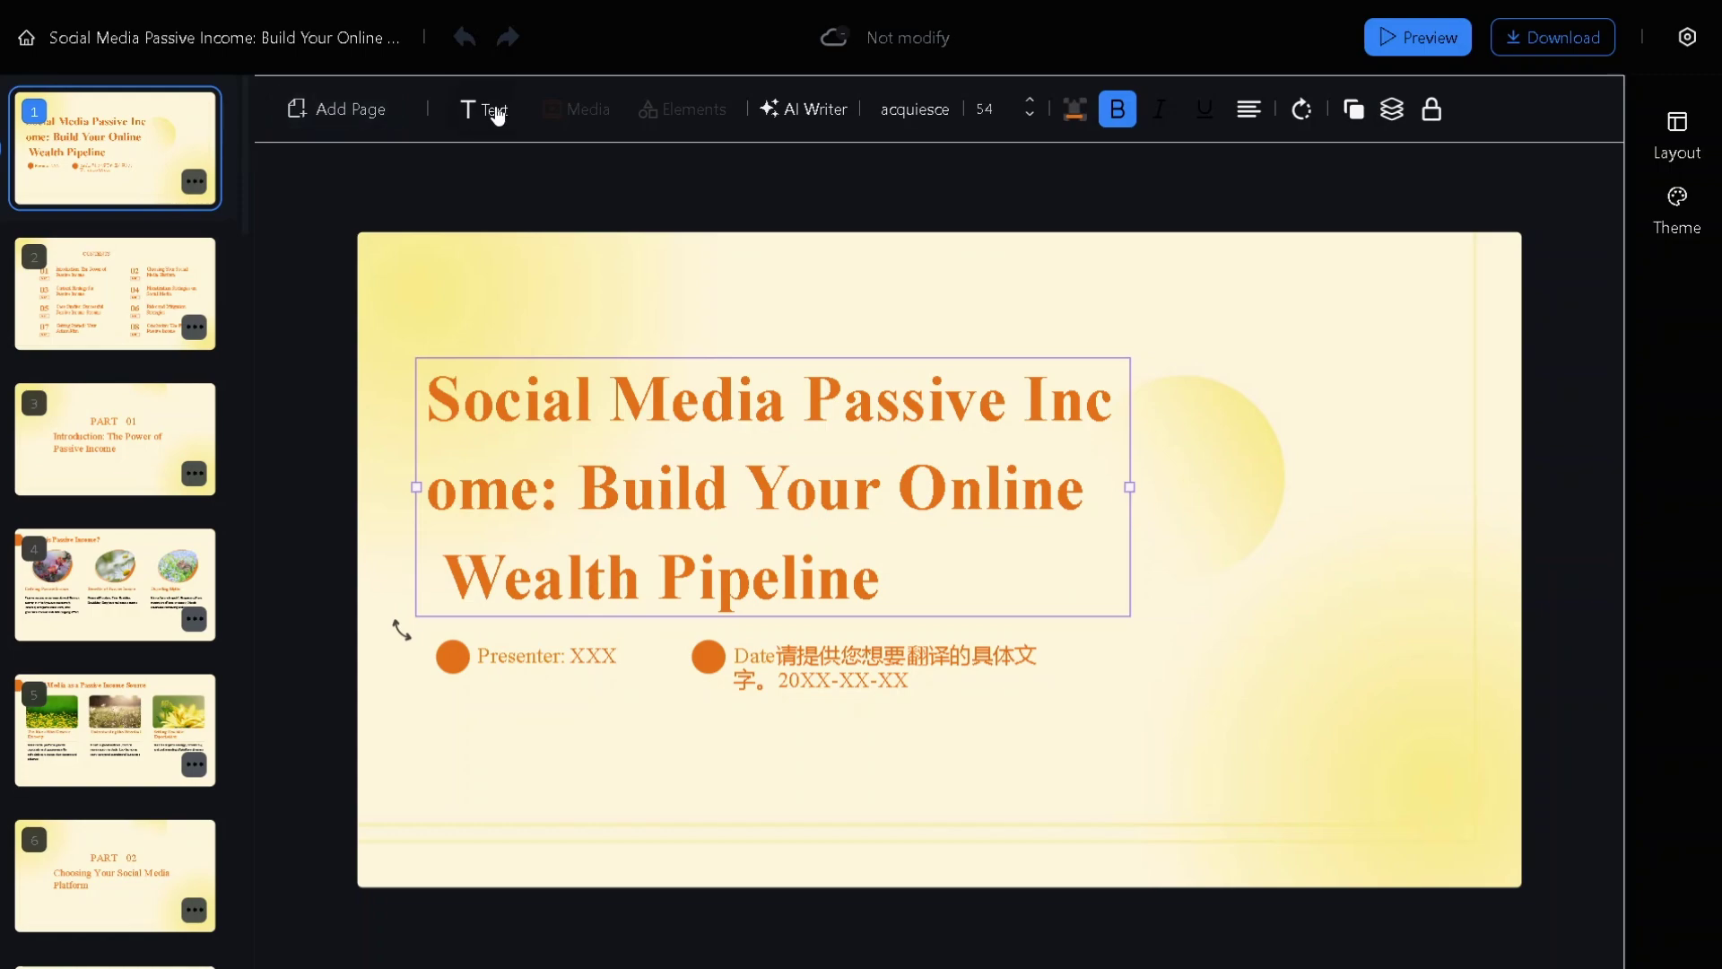
click(913, 110)
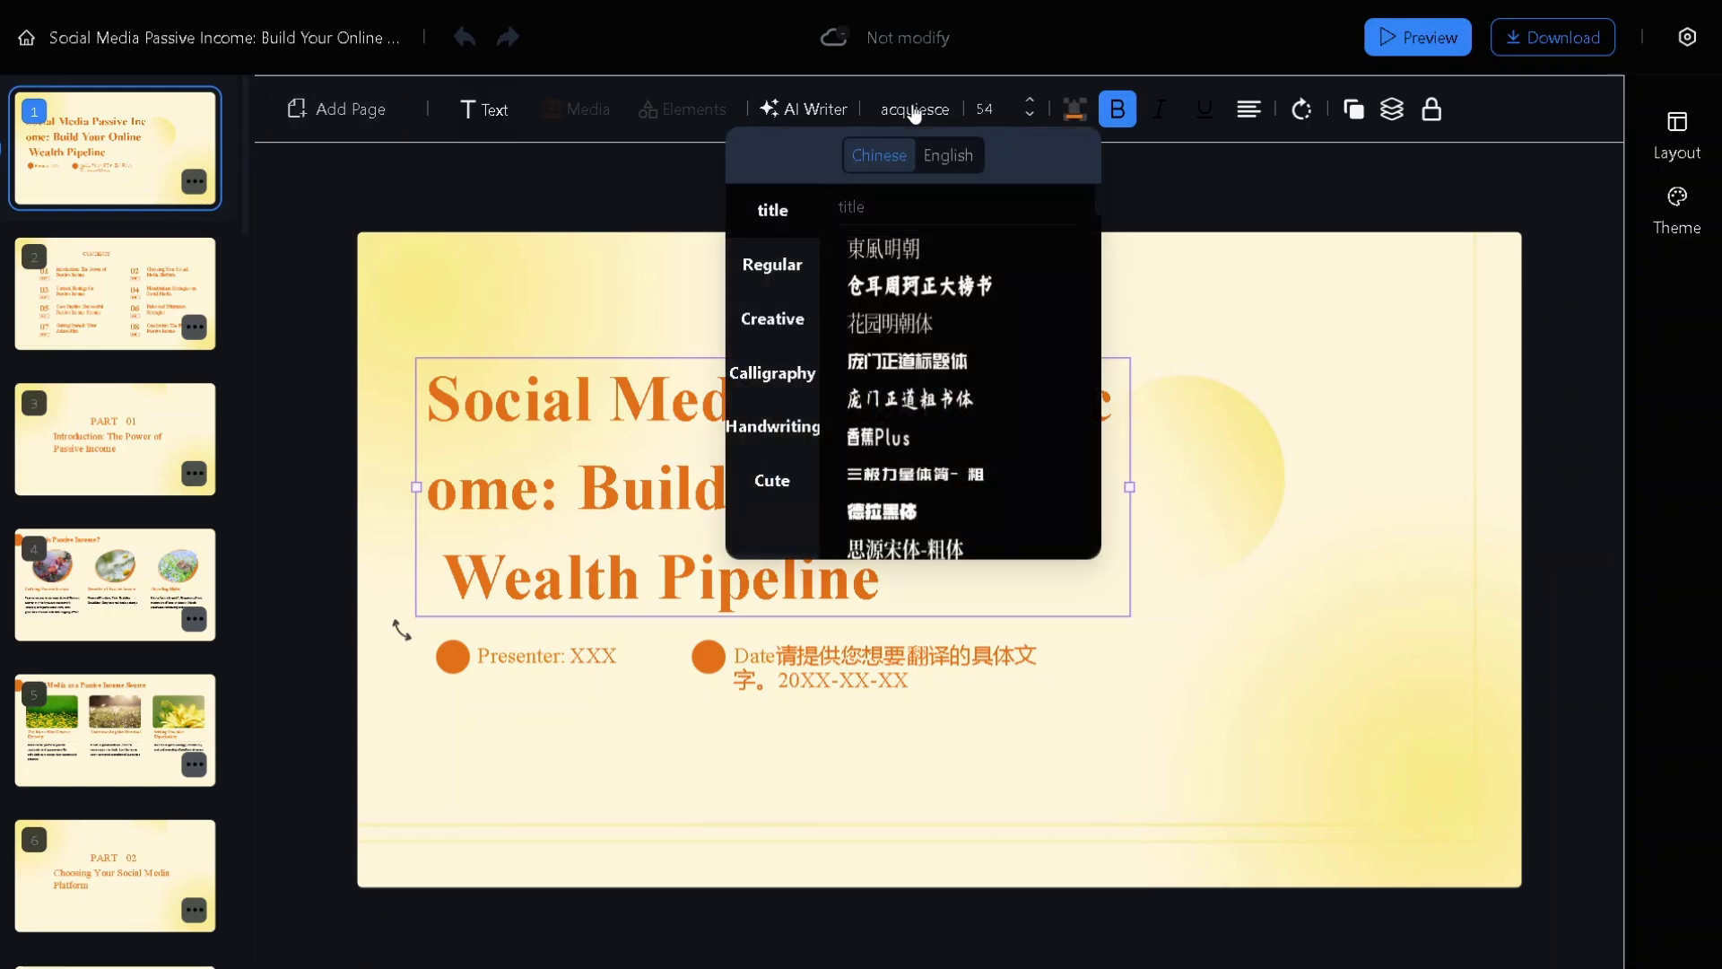
click(987, 109)
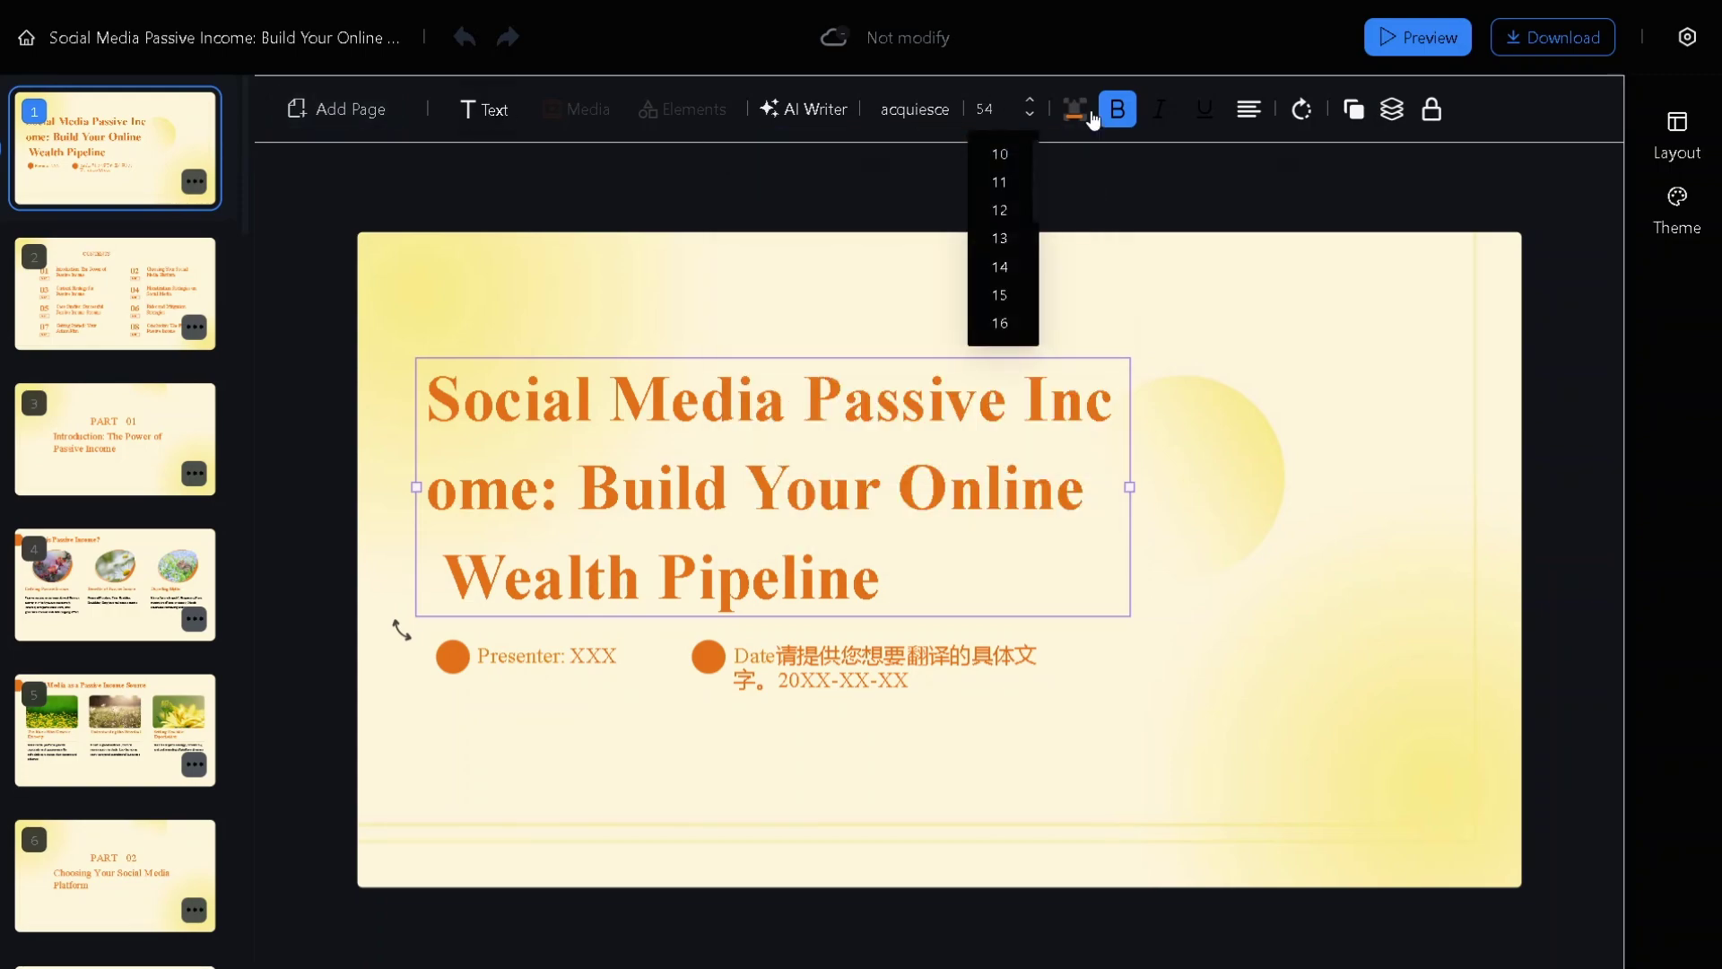
click(1387, 124)
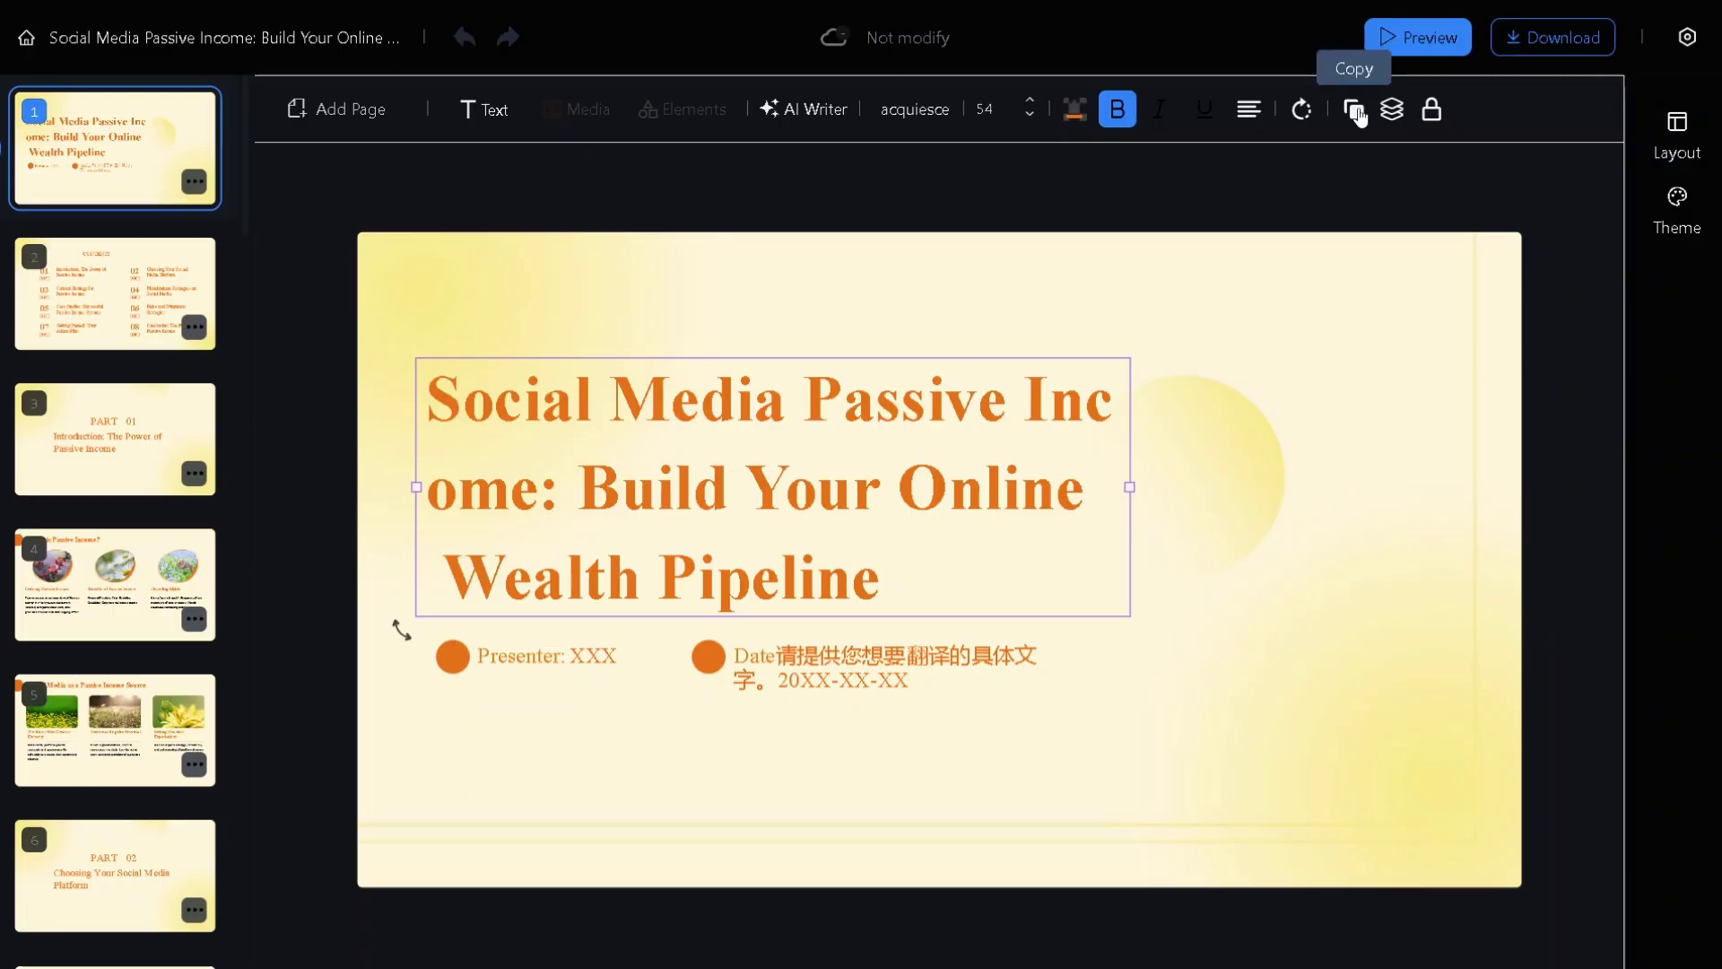
mouse_move(1392, 109)
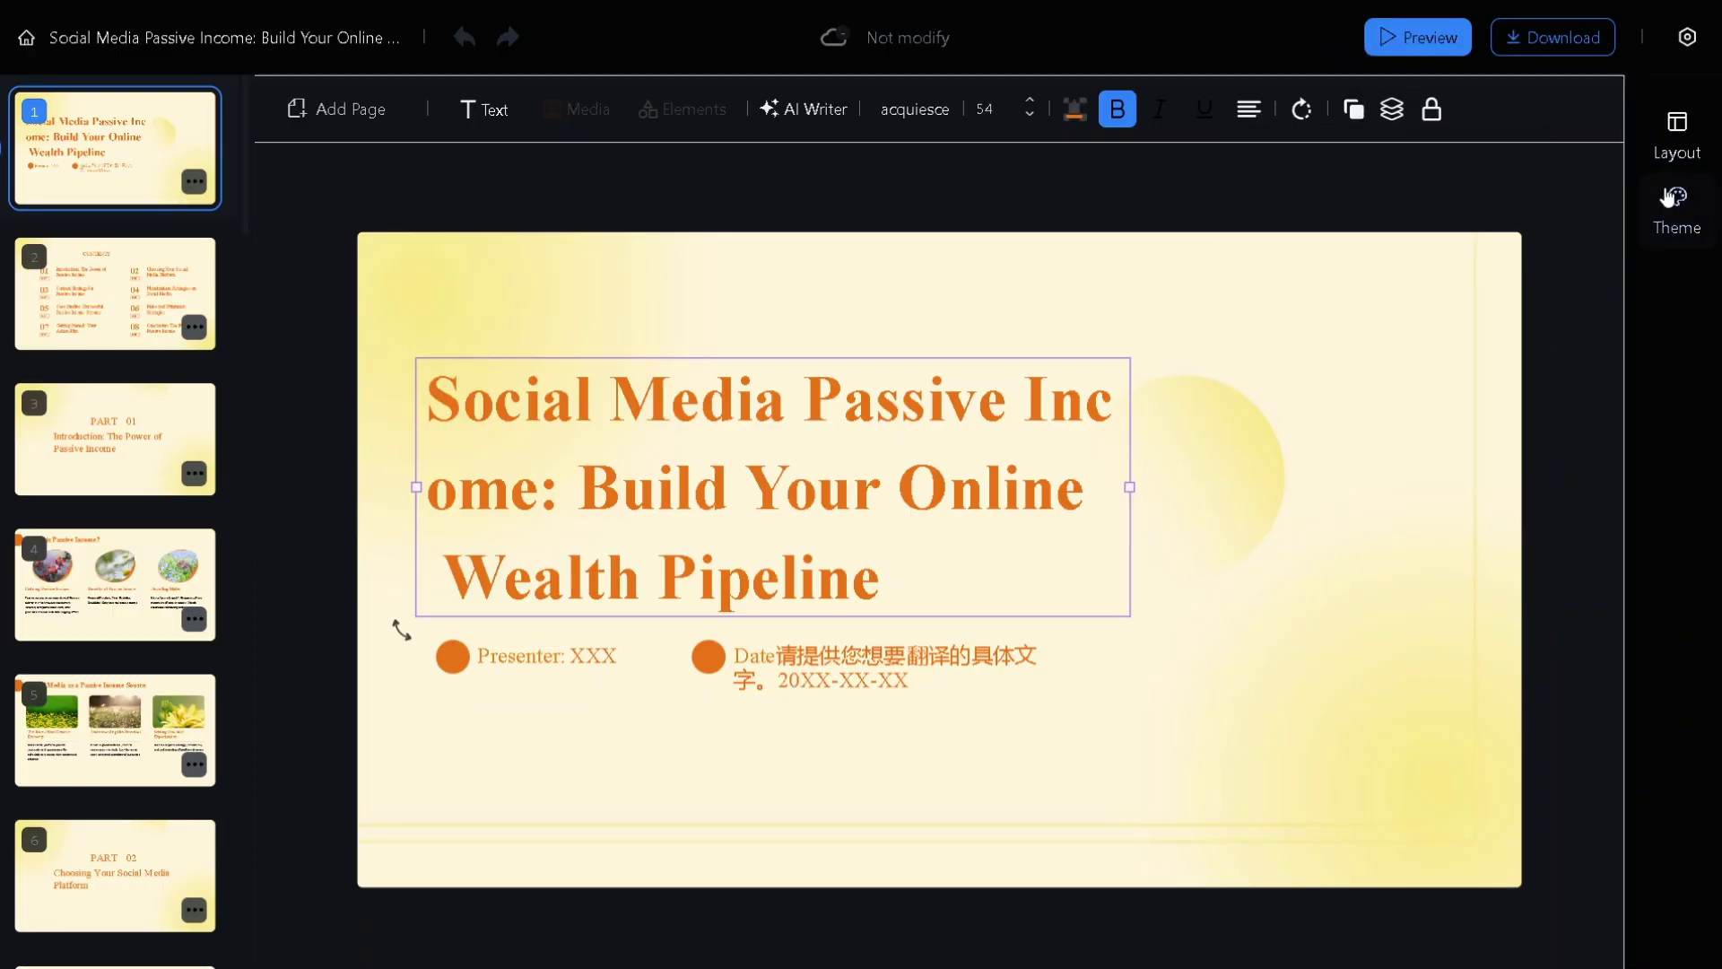
Step: Glance at the text styles, then scroll through the deck's colour theme palettes
click(470, 109)
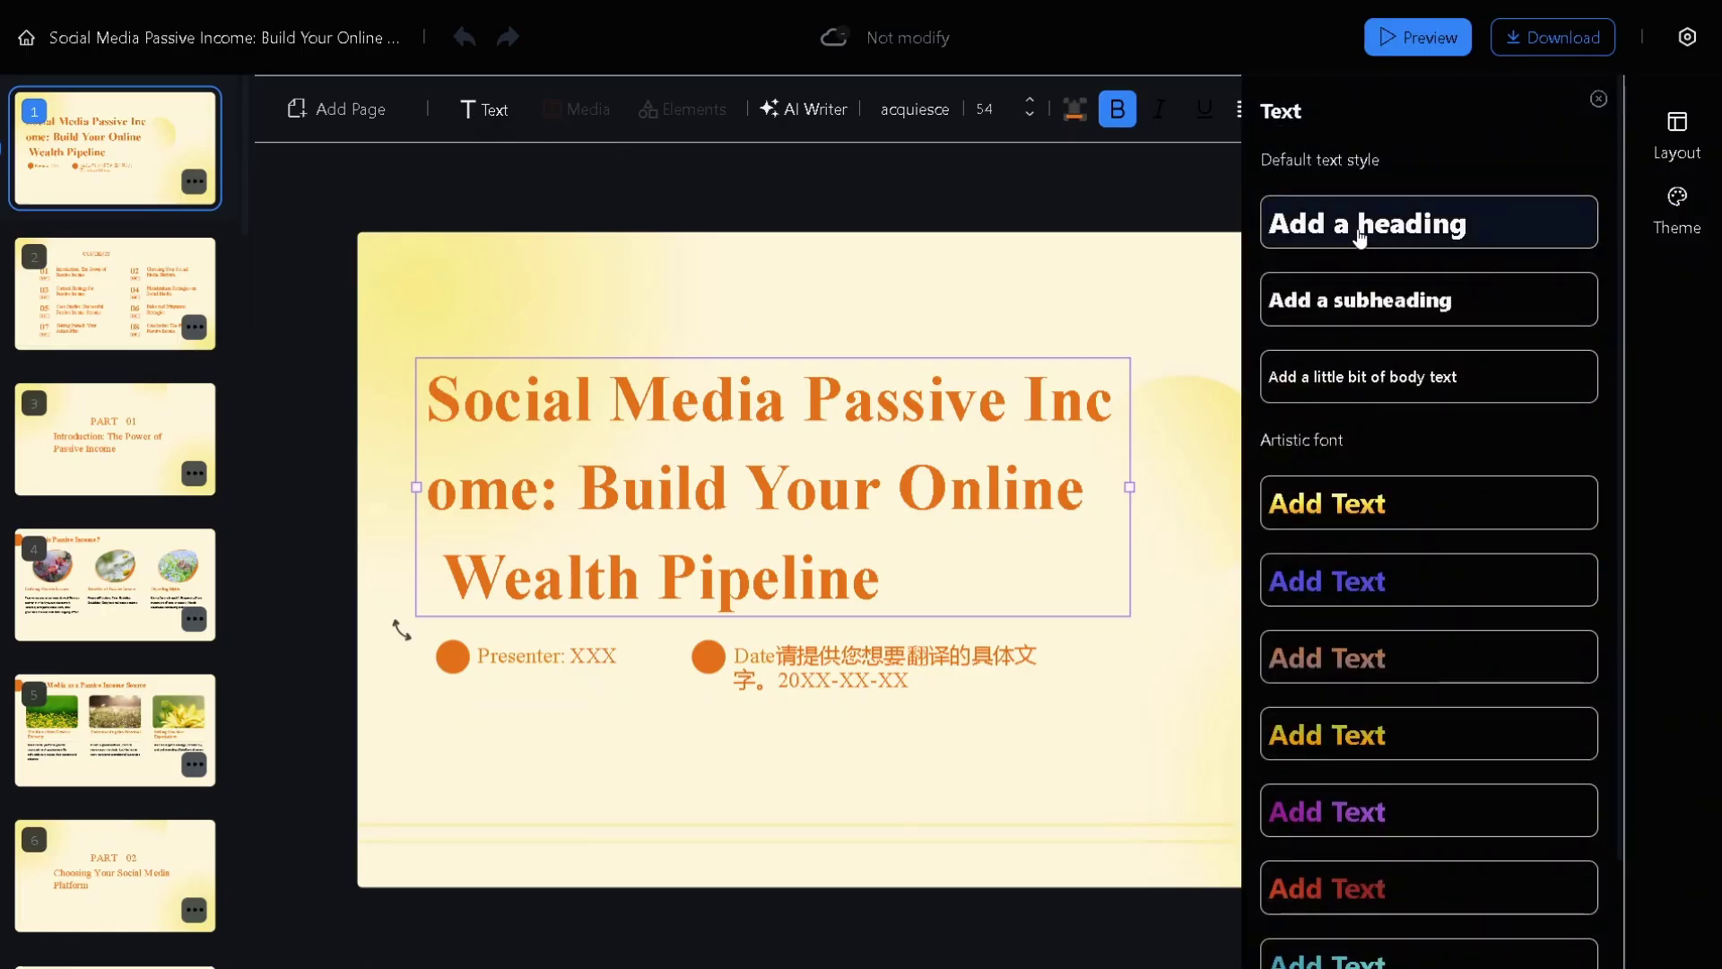
key(Escape)
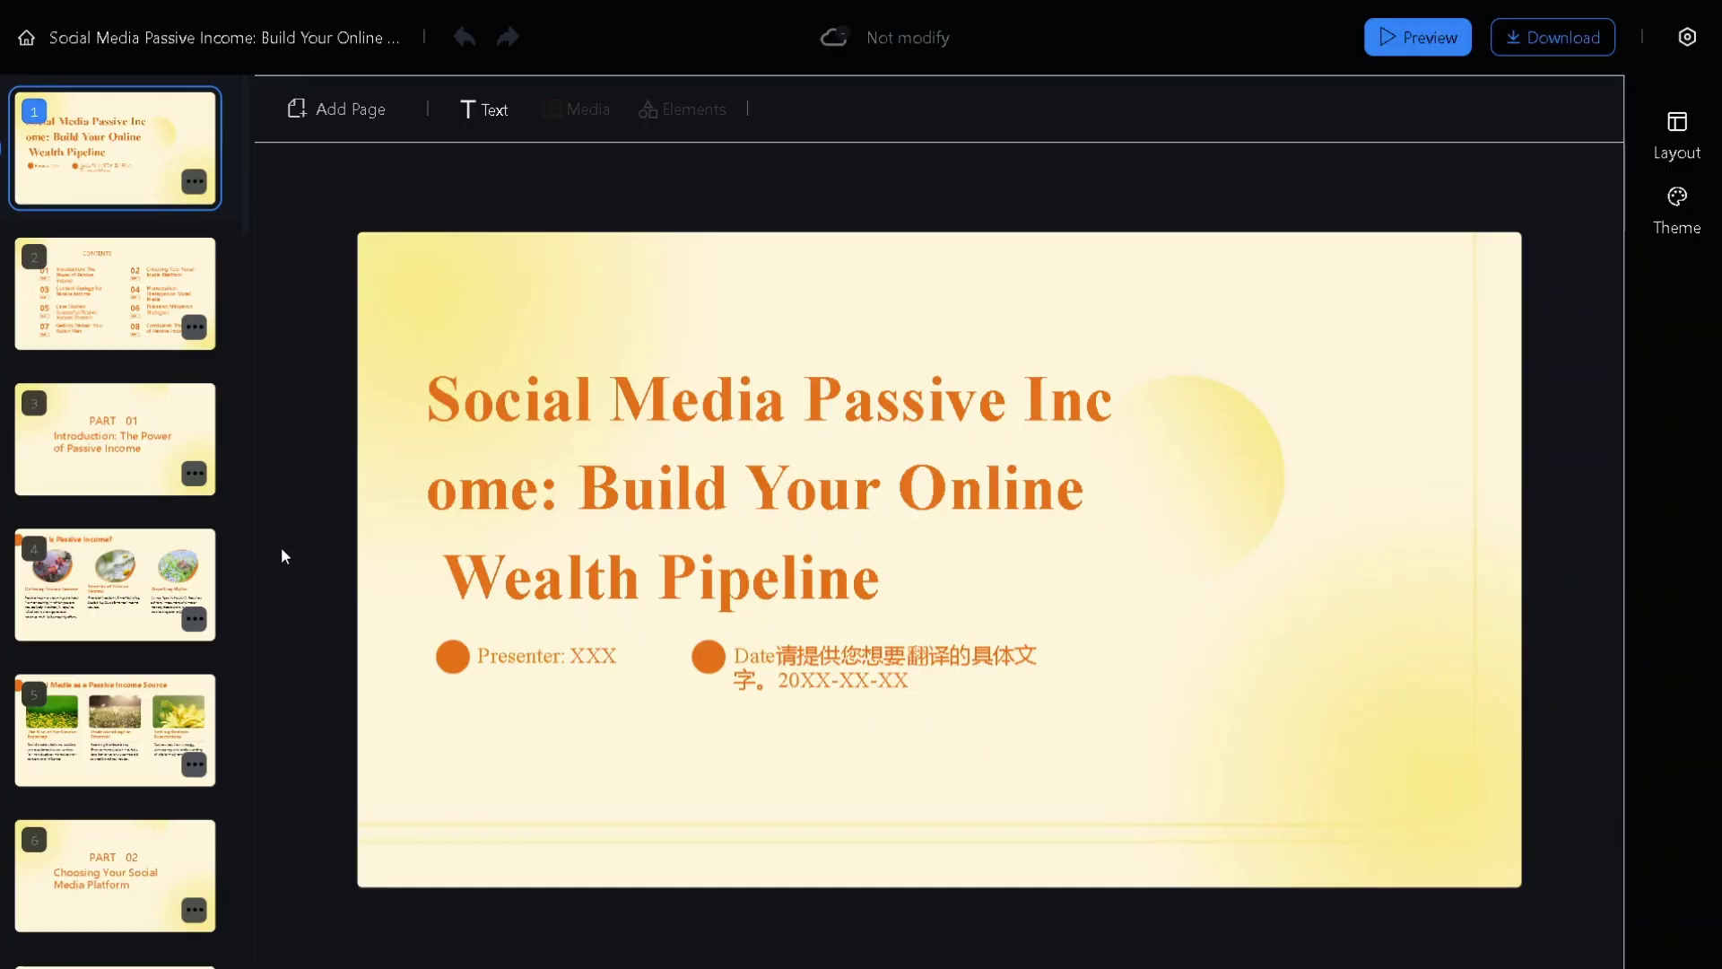
click(1676, 200)
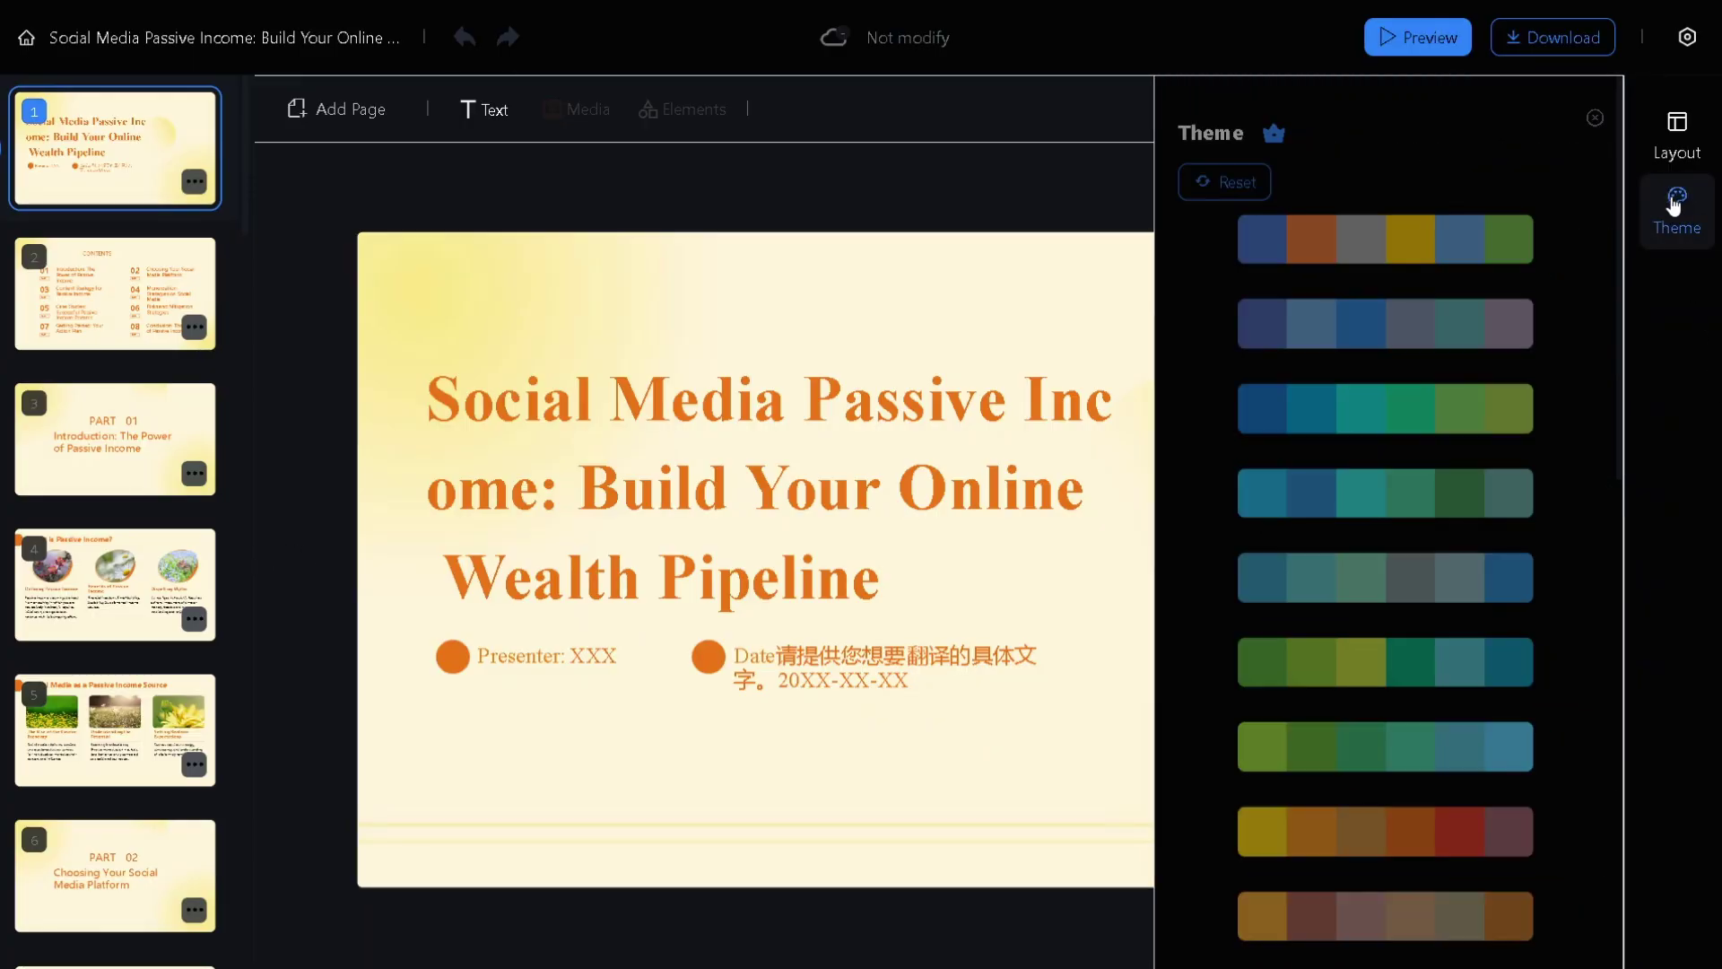
scroll(1379, 321, down, 10)
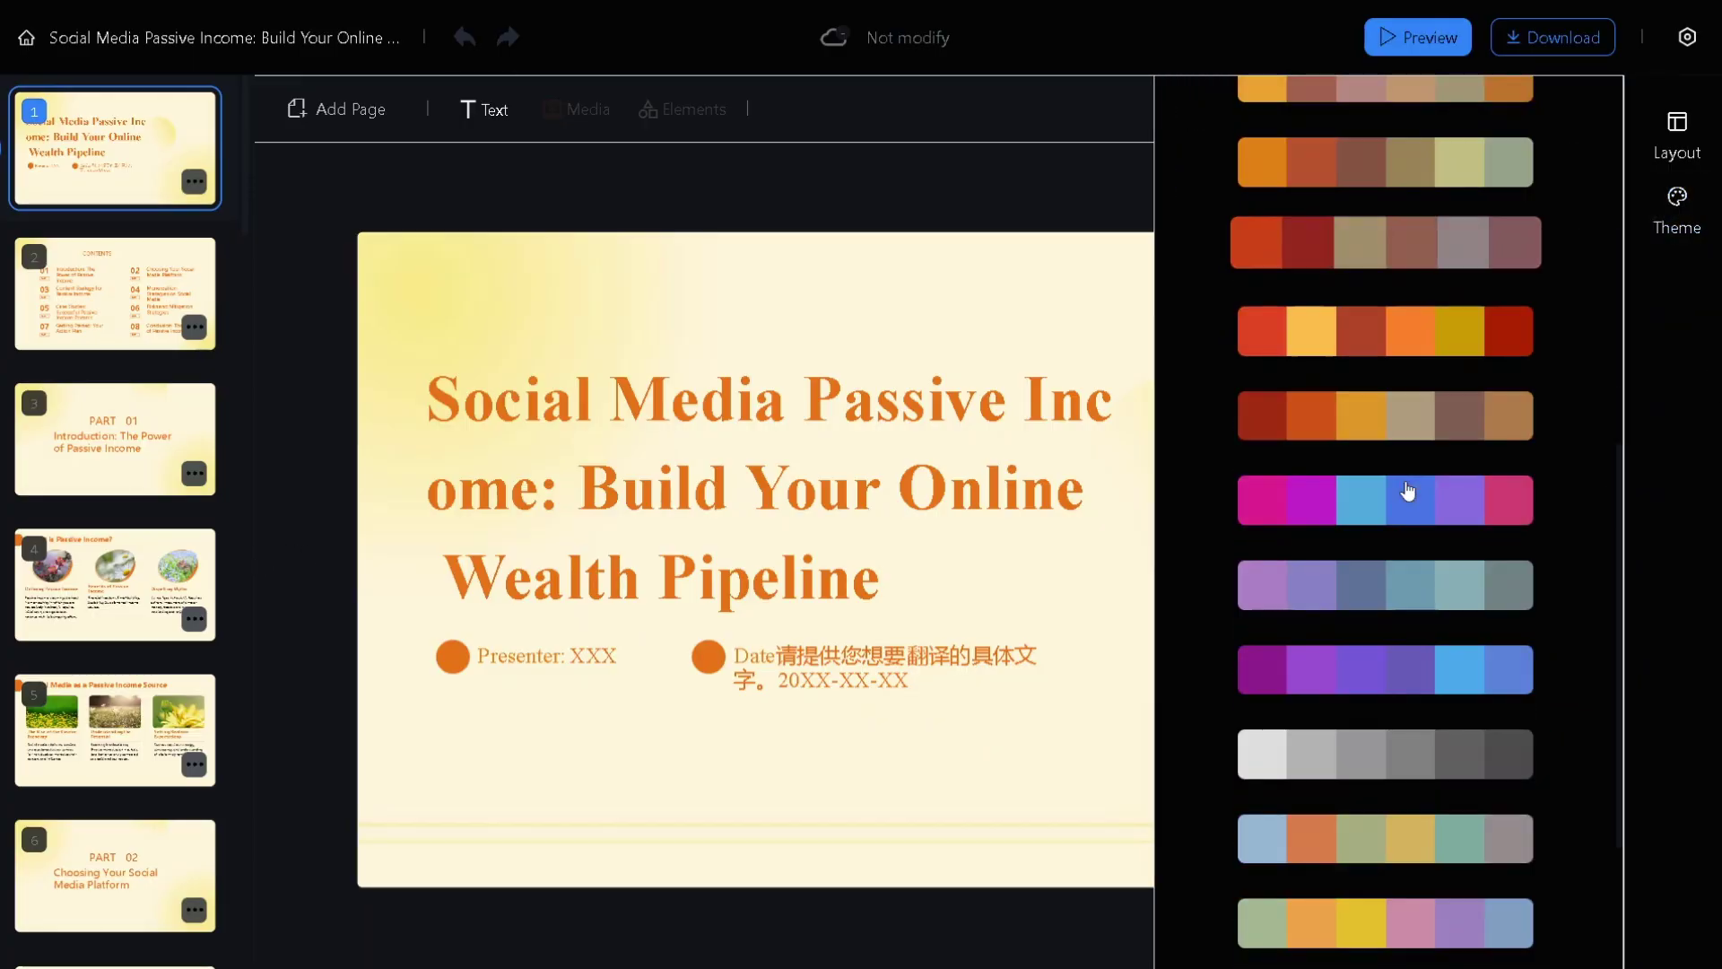
scroll(1408, 490, down, 1)
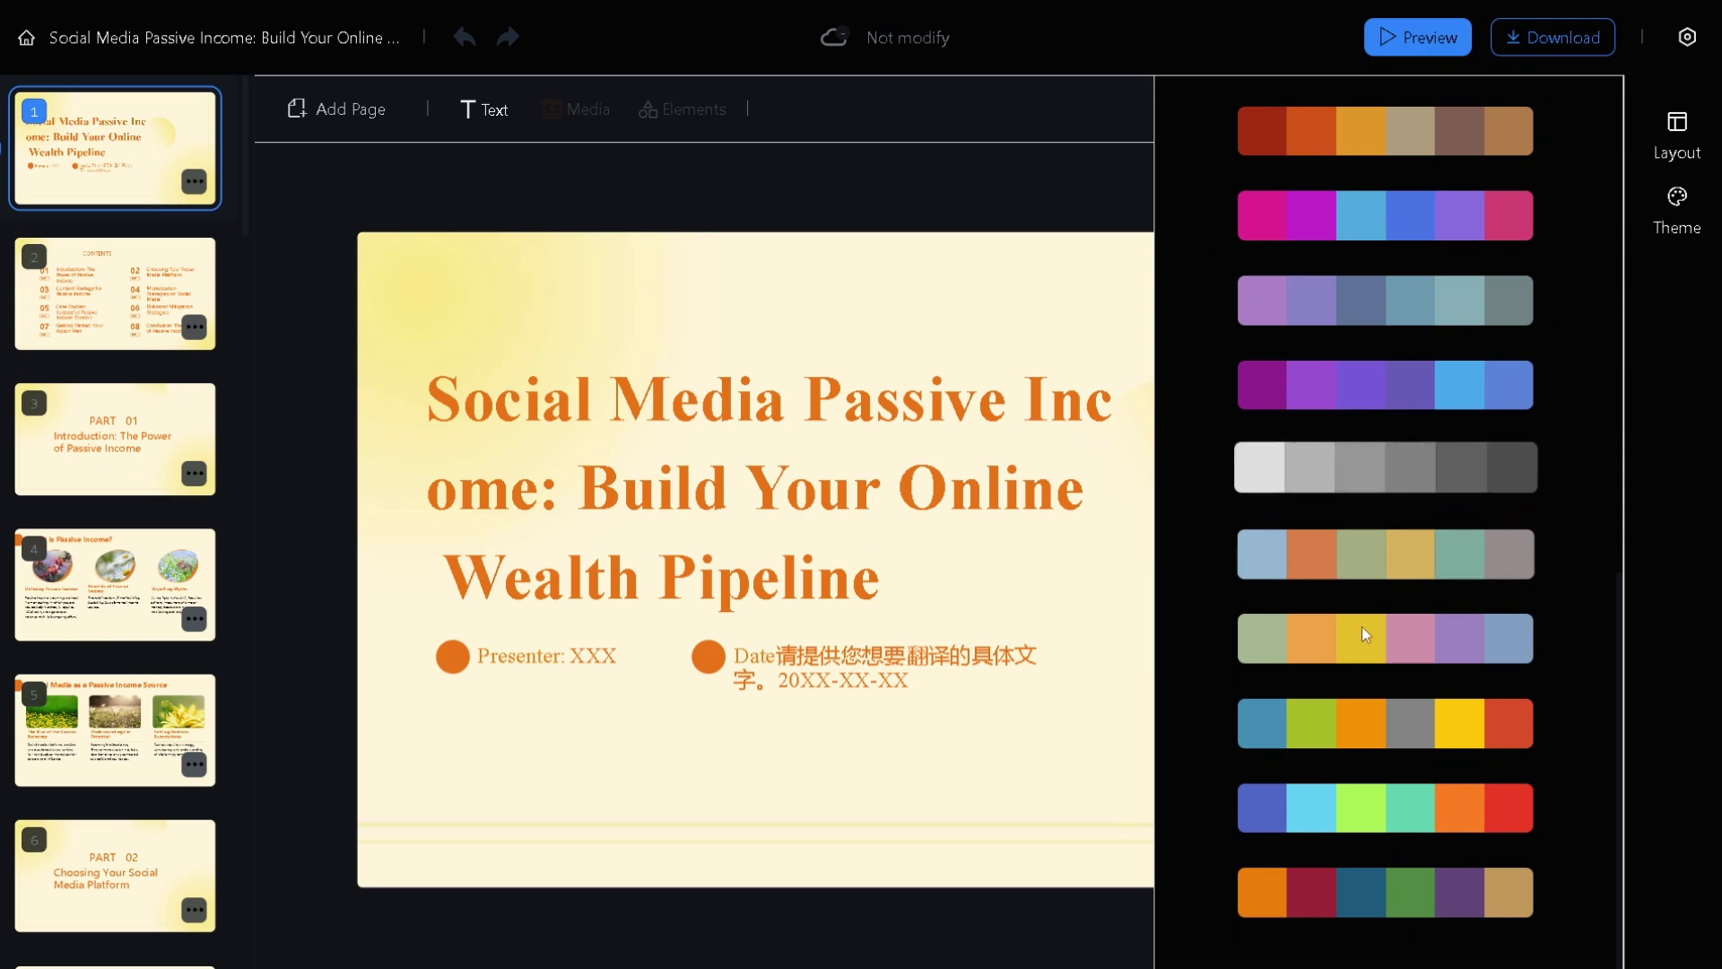
Step: View slide 4's daisy and chipmunk images, then download the presentation as a PDF
click(116, 612)
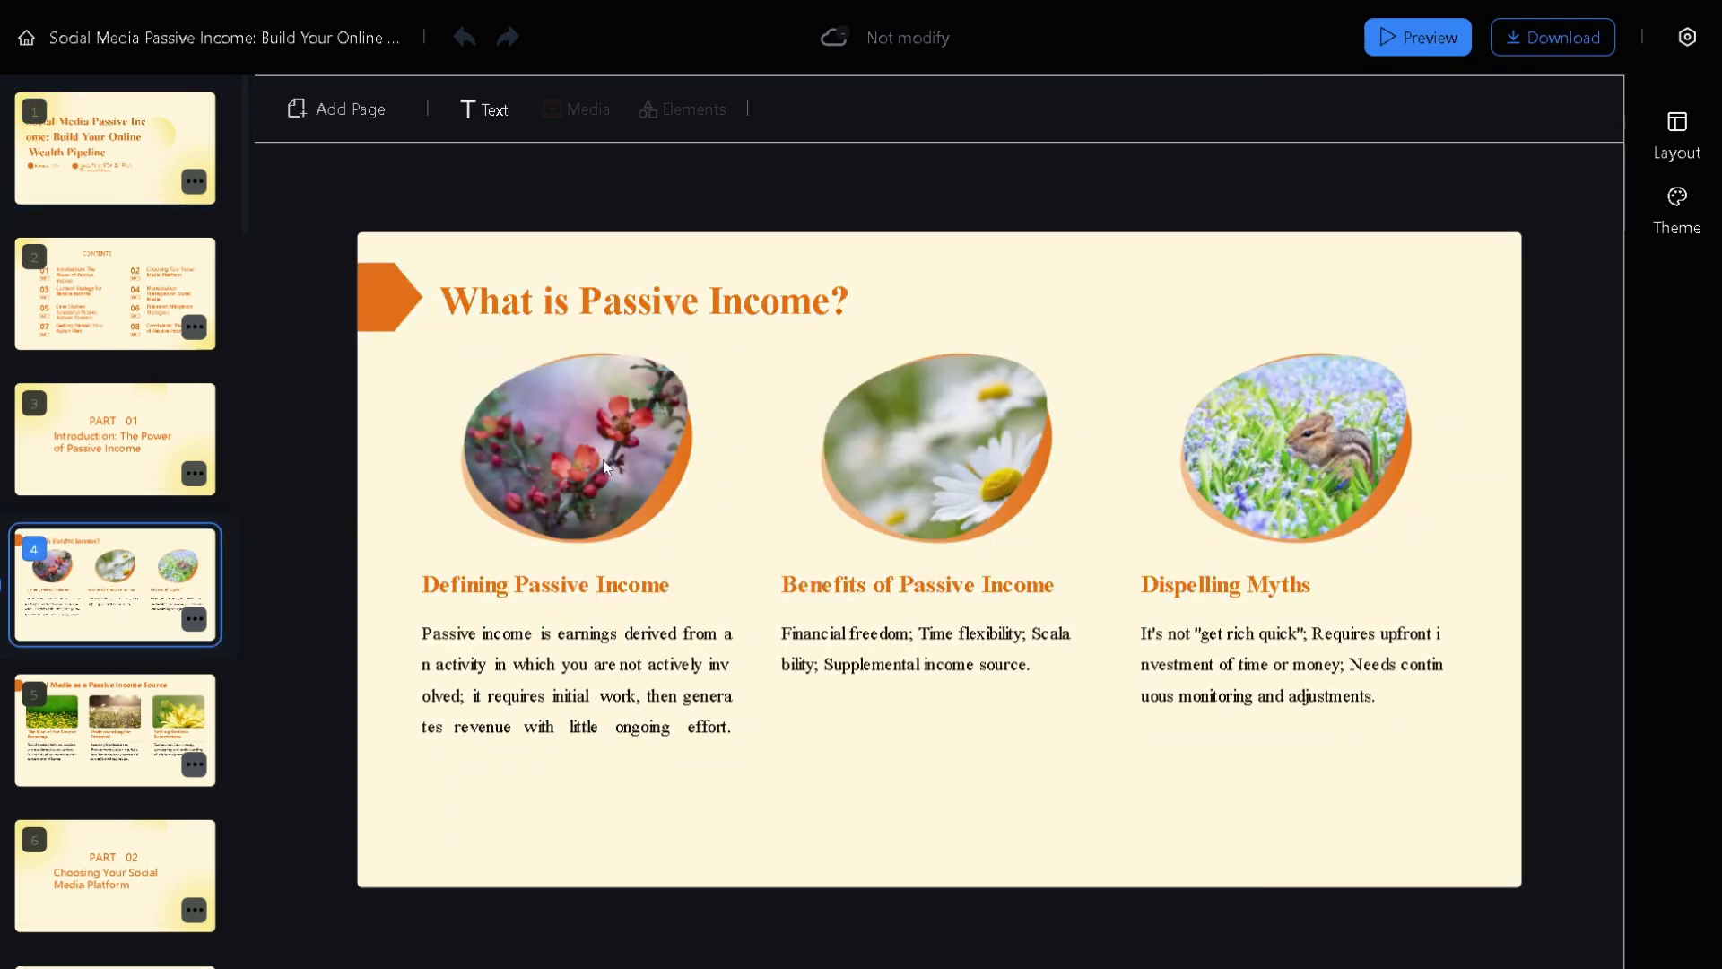
click(1011, 474)
click(1329, 481)
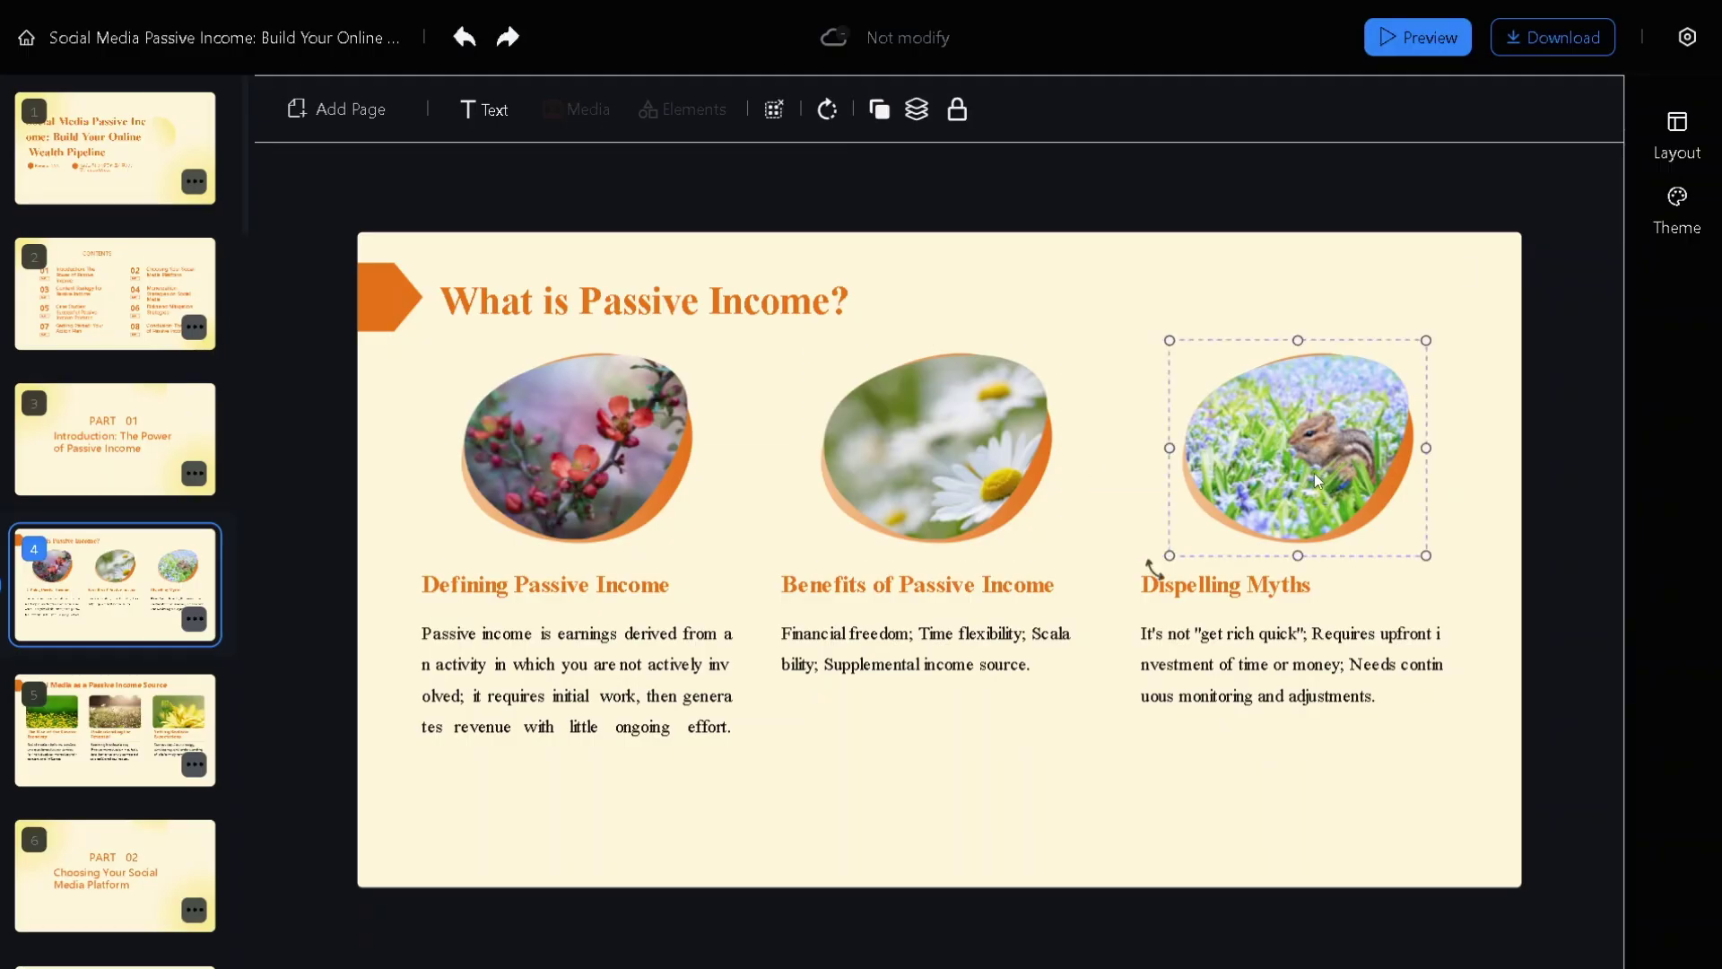
click(1558, 43)
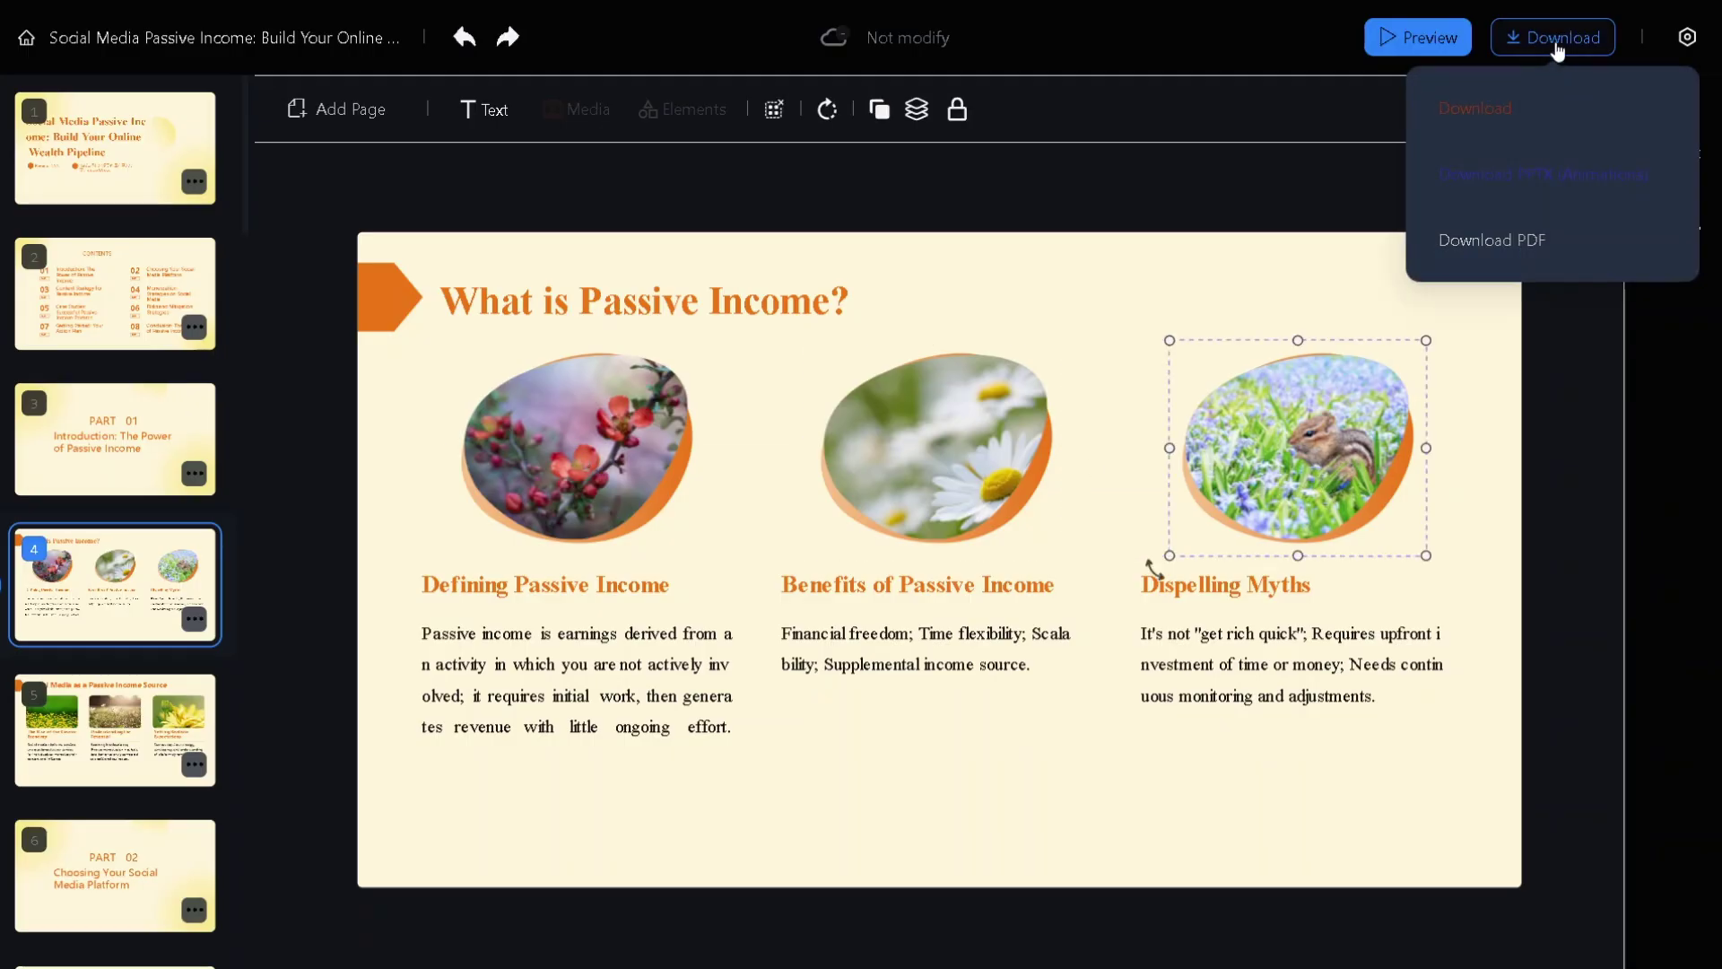
click(1510, 240)
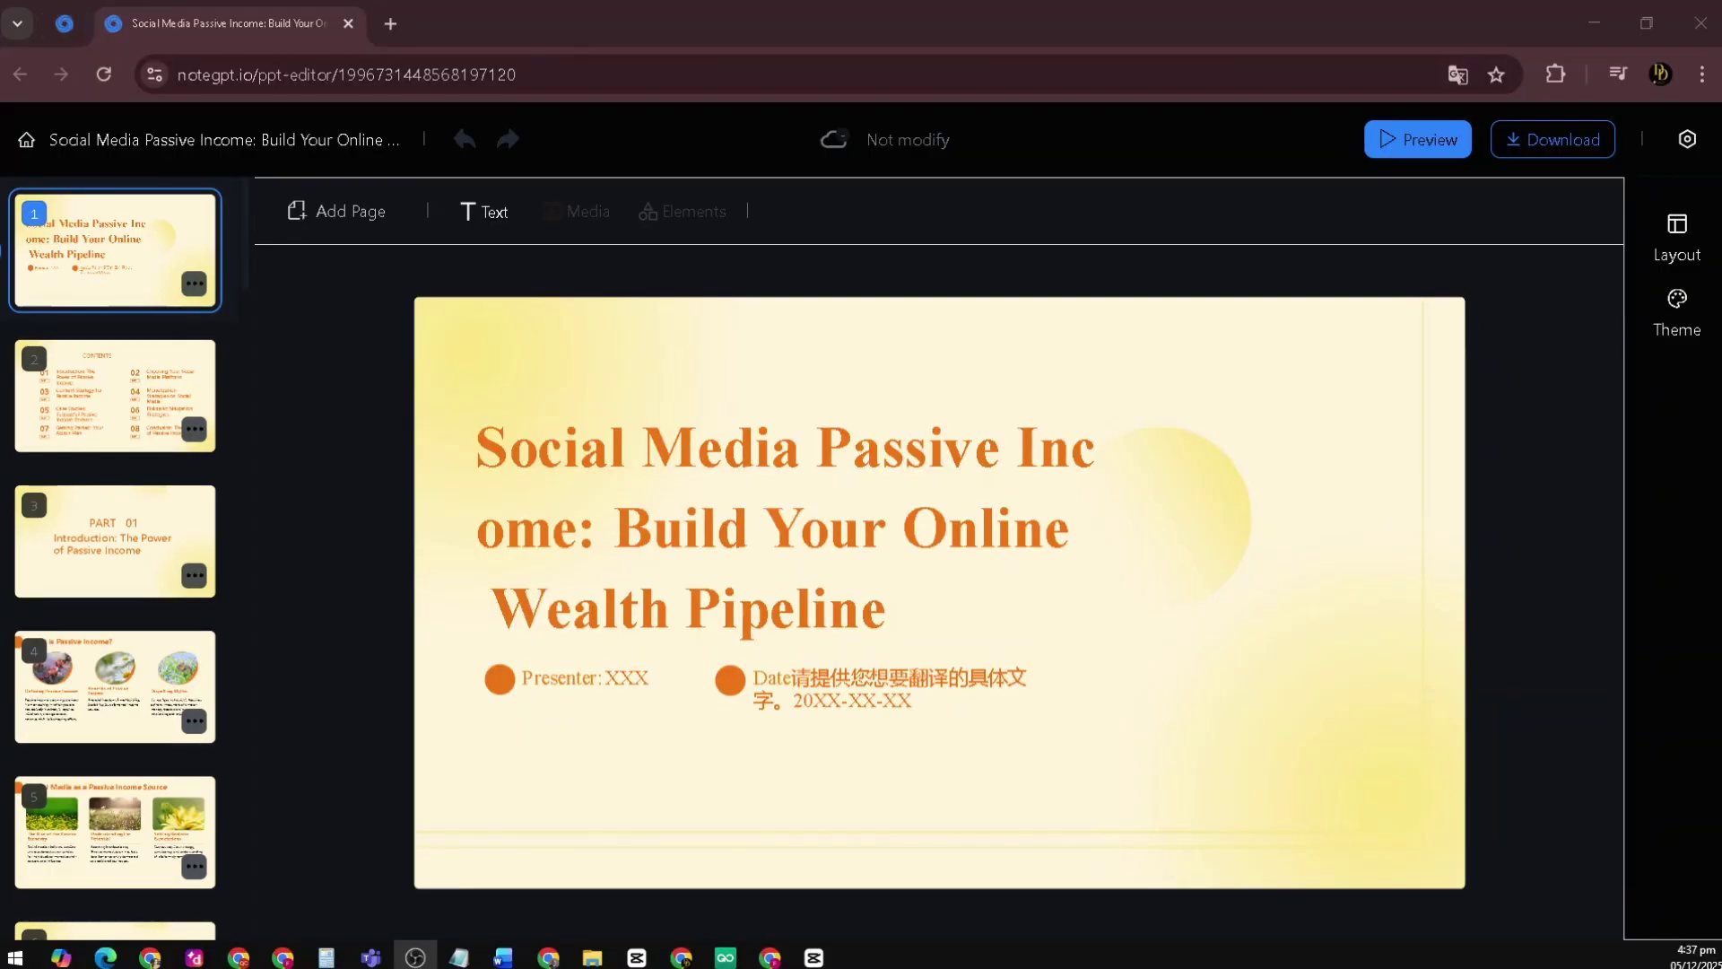
Step: Start a new flashcard set, preview the File, Link, YouTube sources and languages, then fill the 'metaphor' text prompt
click(64, 24)
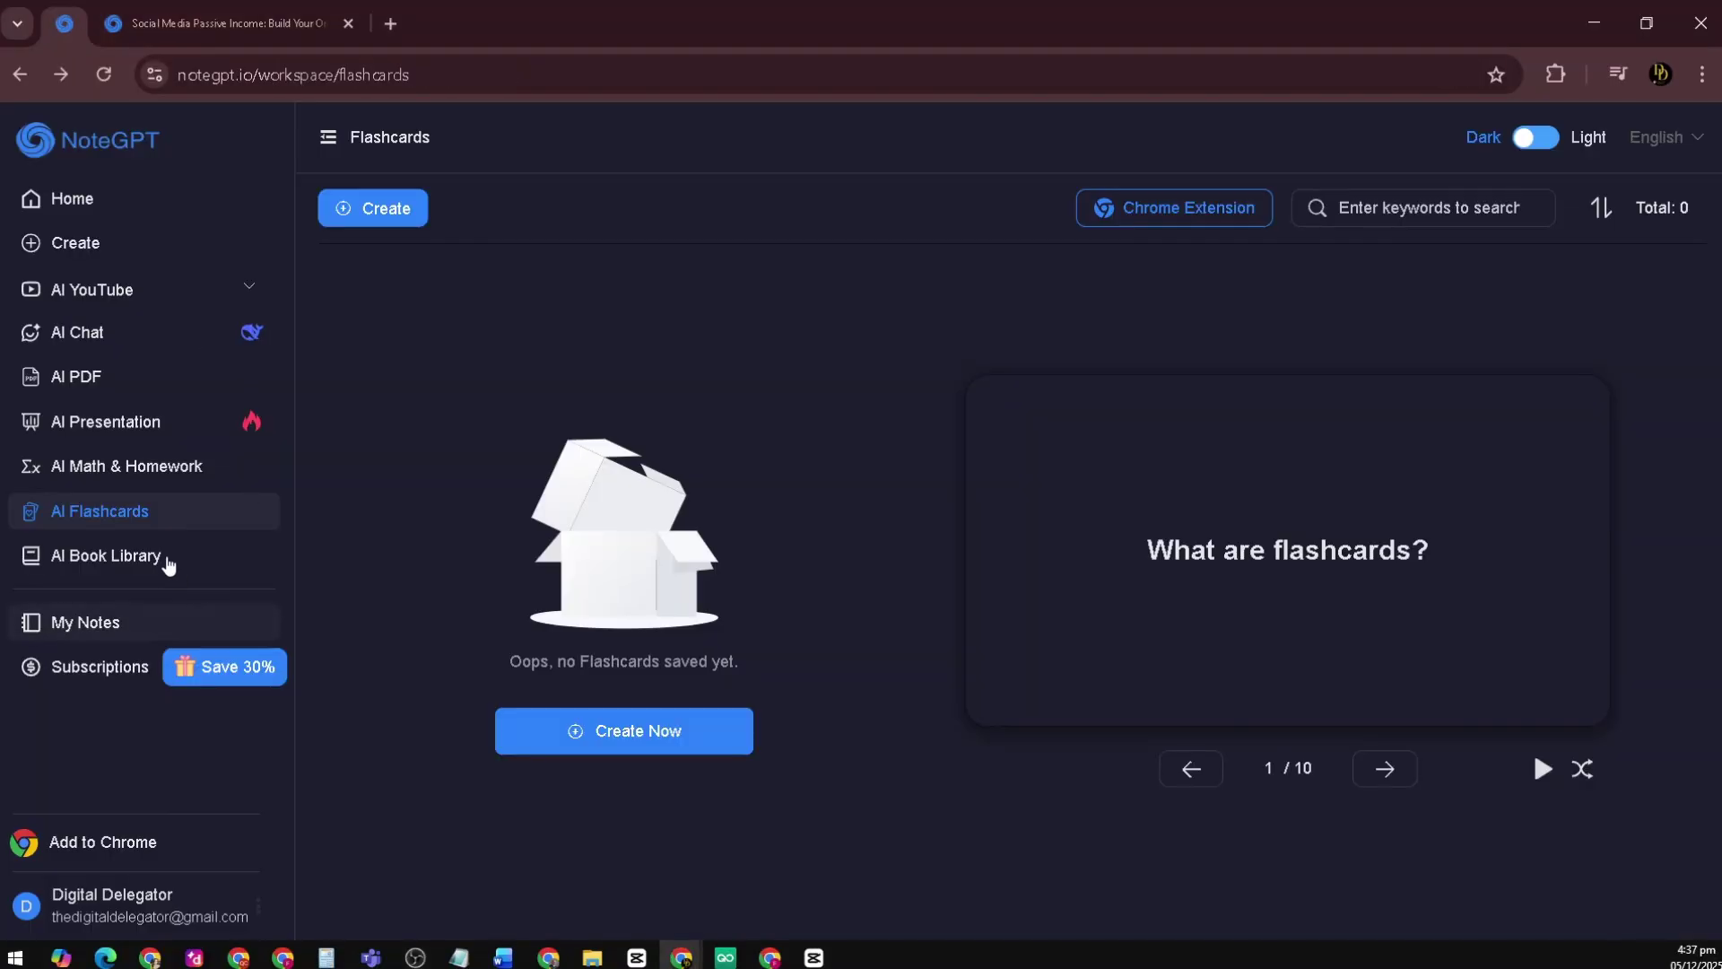
click(605, 731)
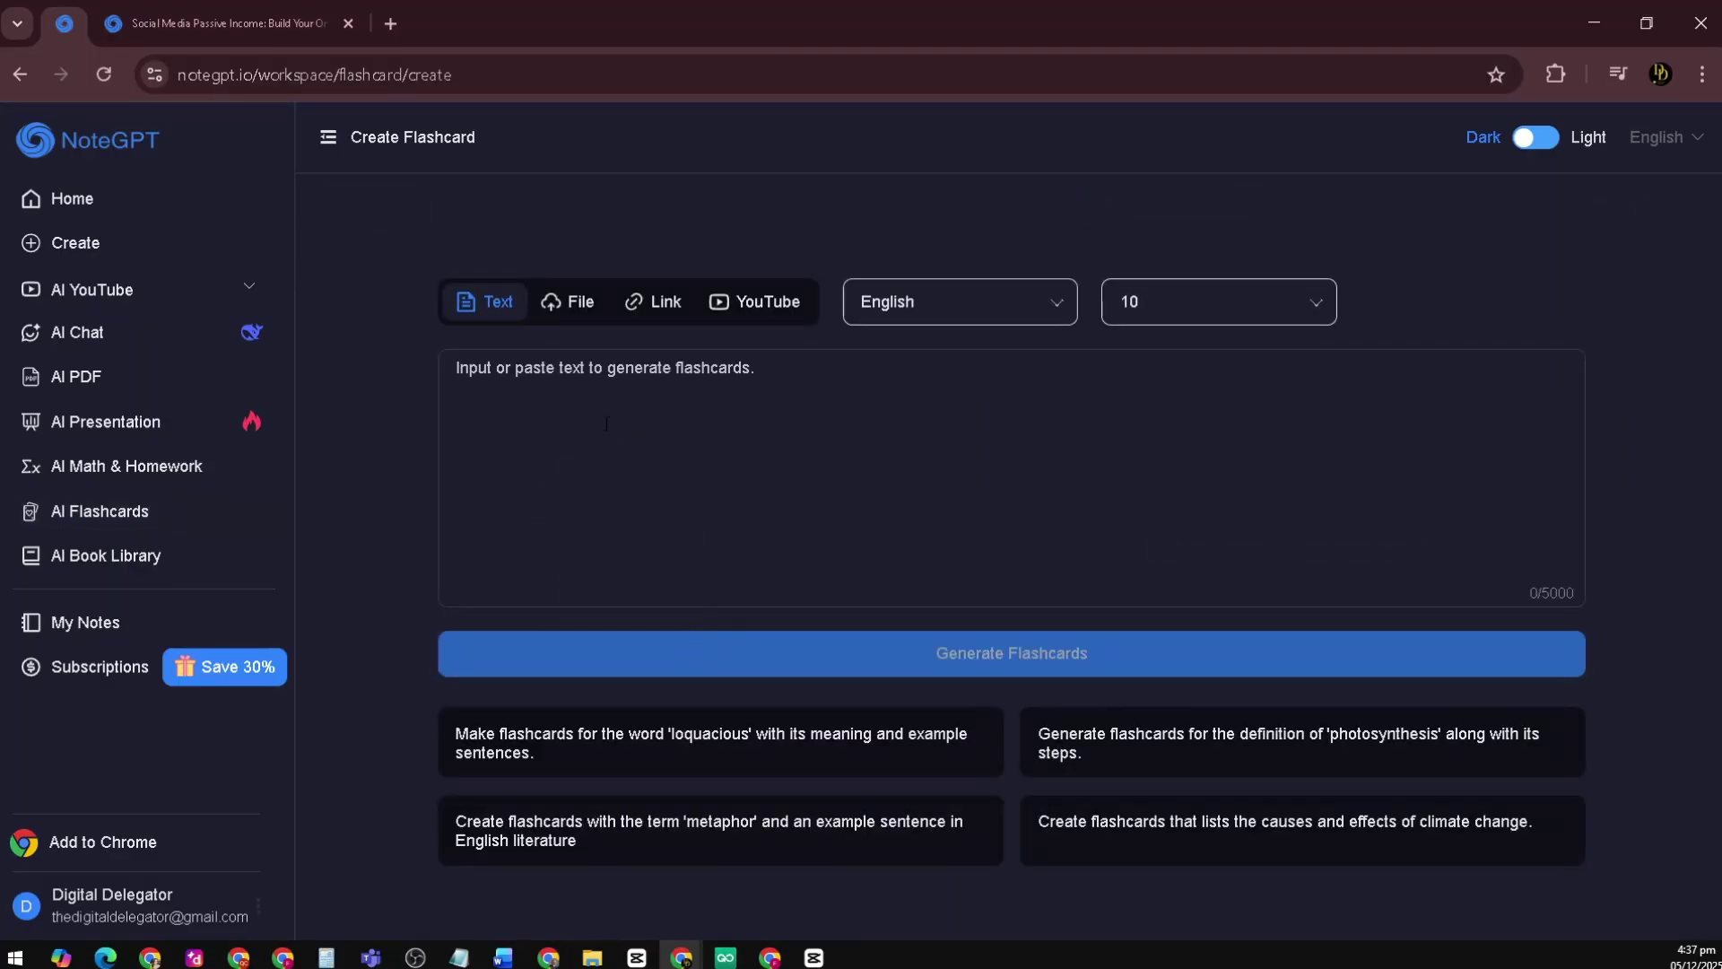
click(578, 305)
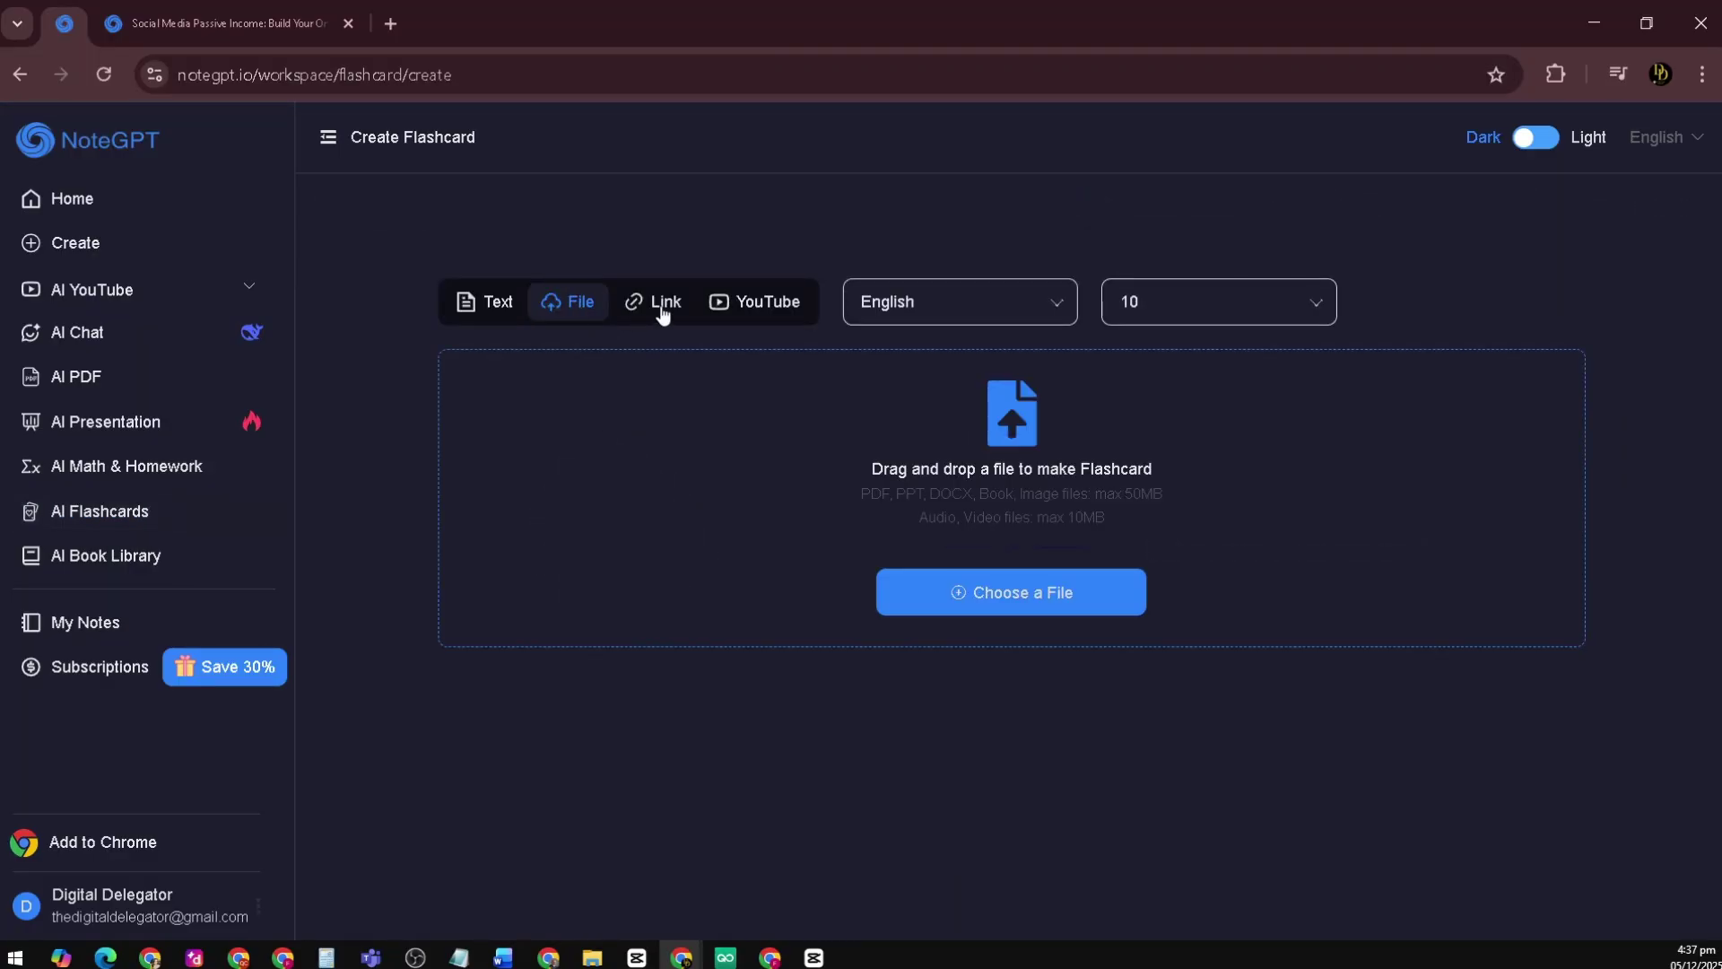
click(661, 305)
click(773, 302)
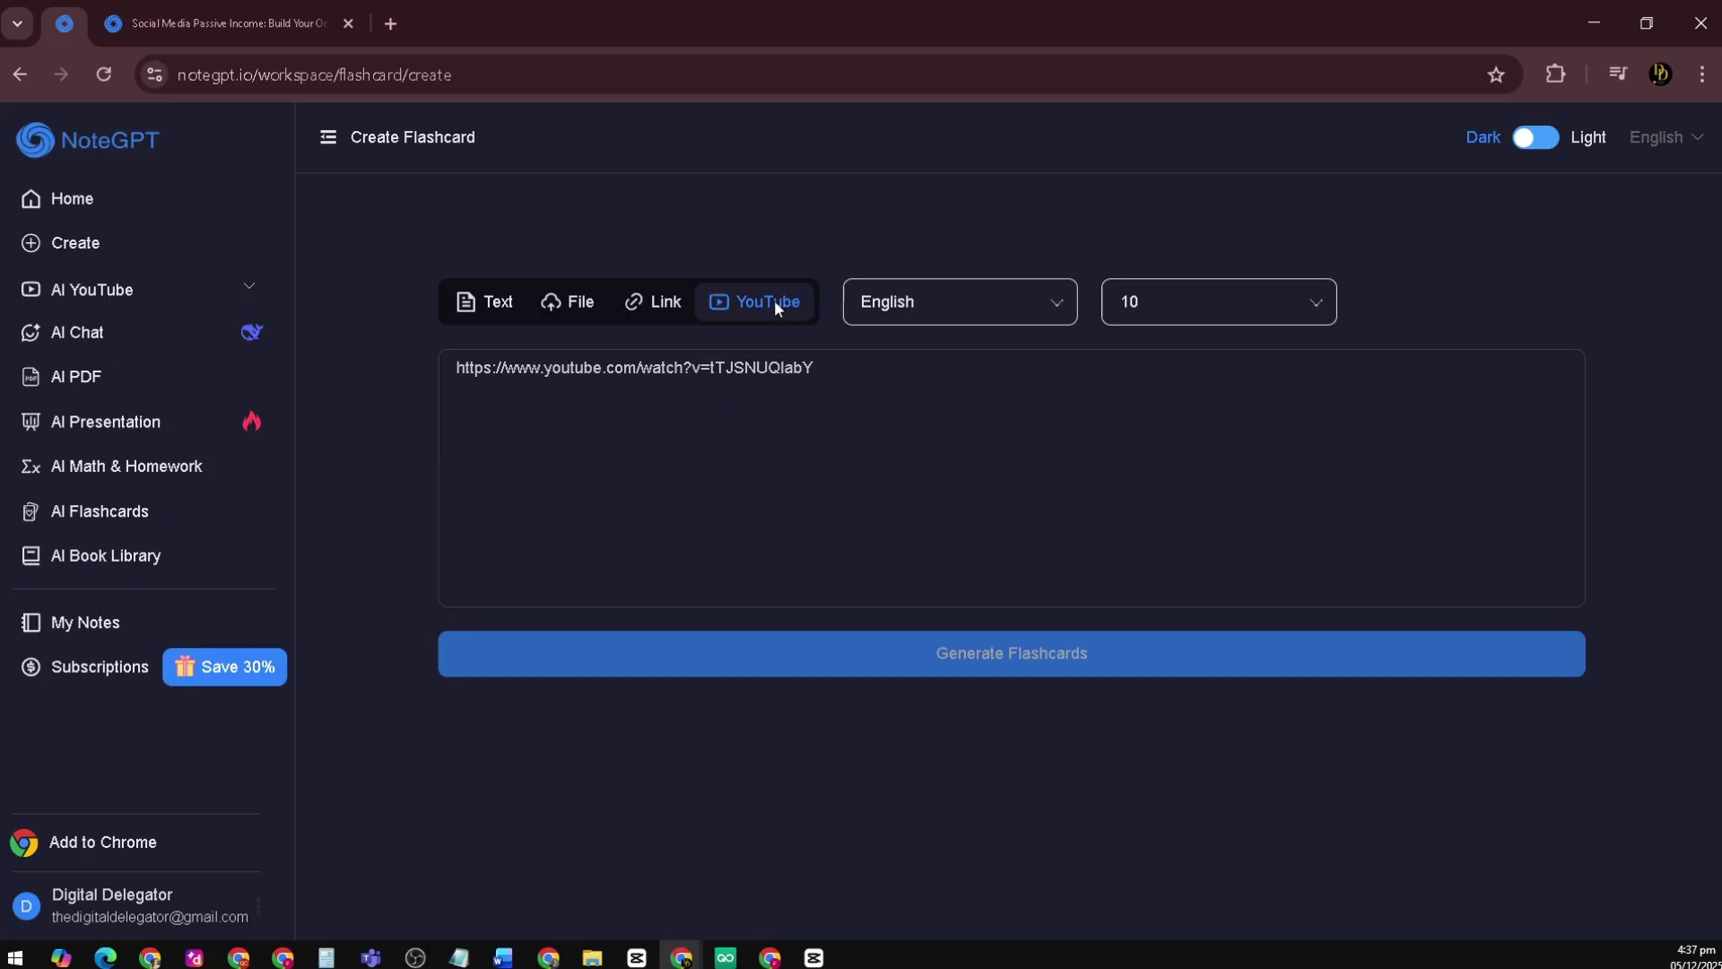
click(1061, 305)
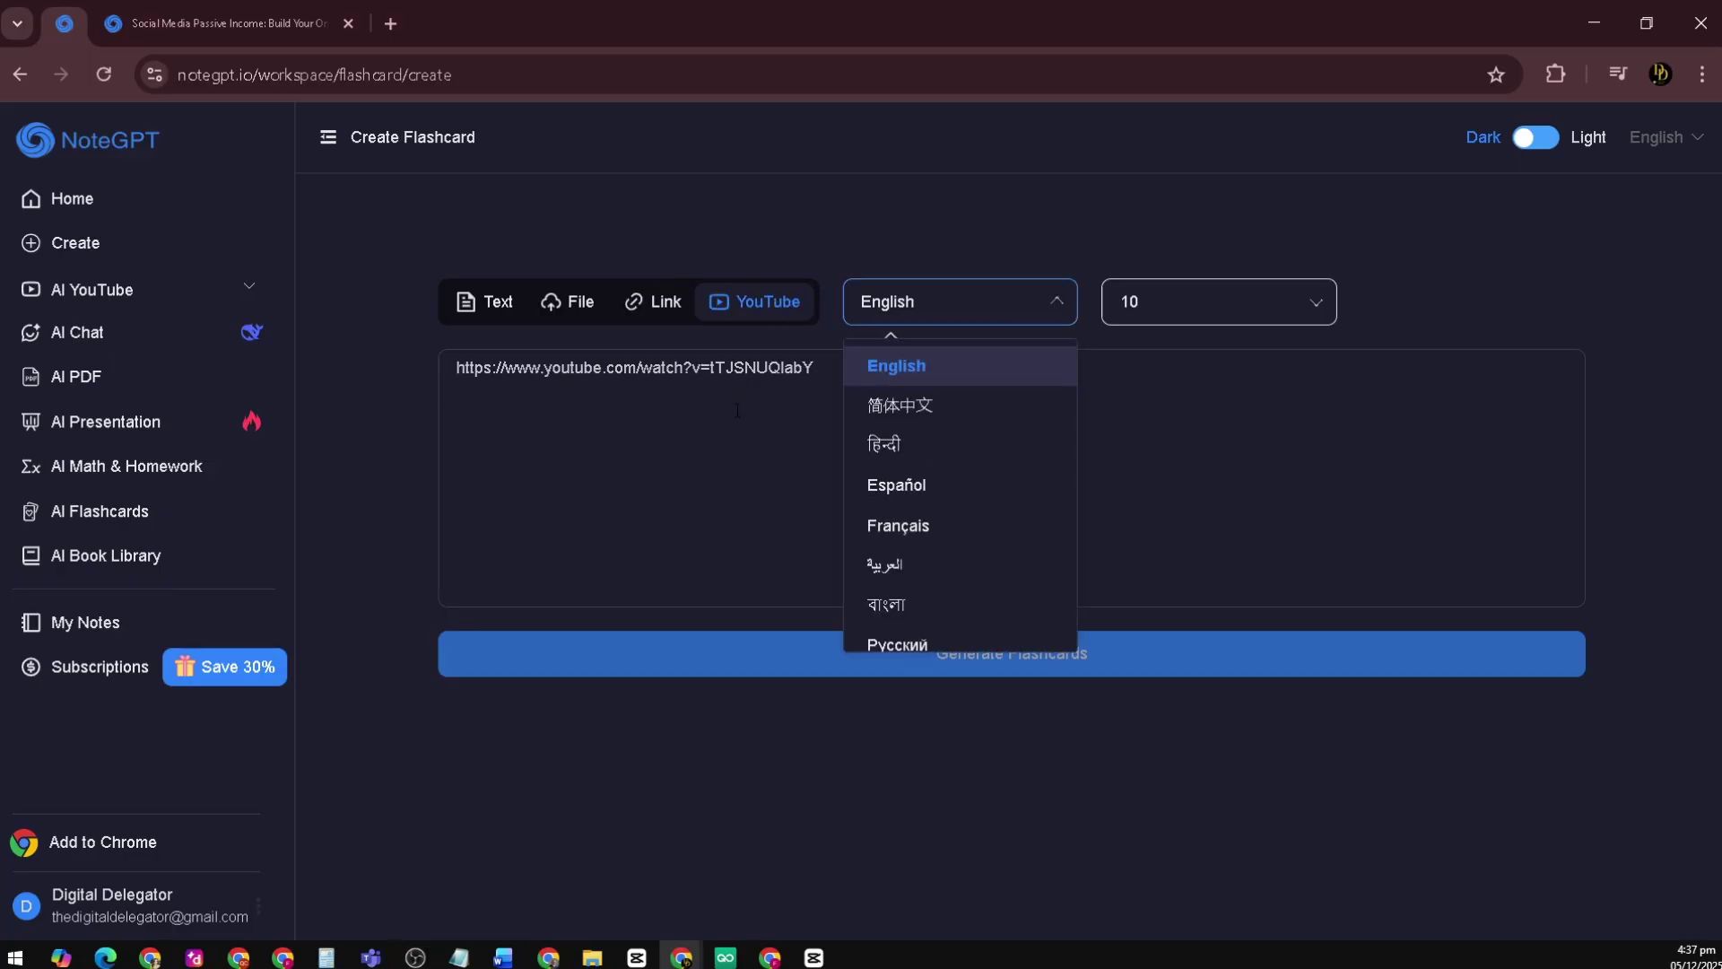
click(496, 304)
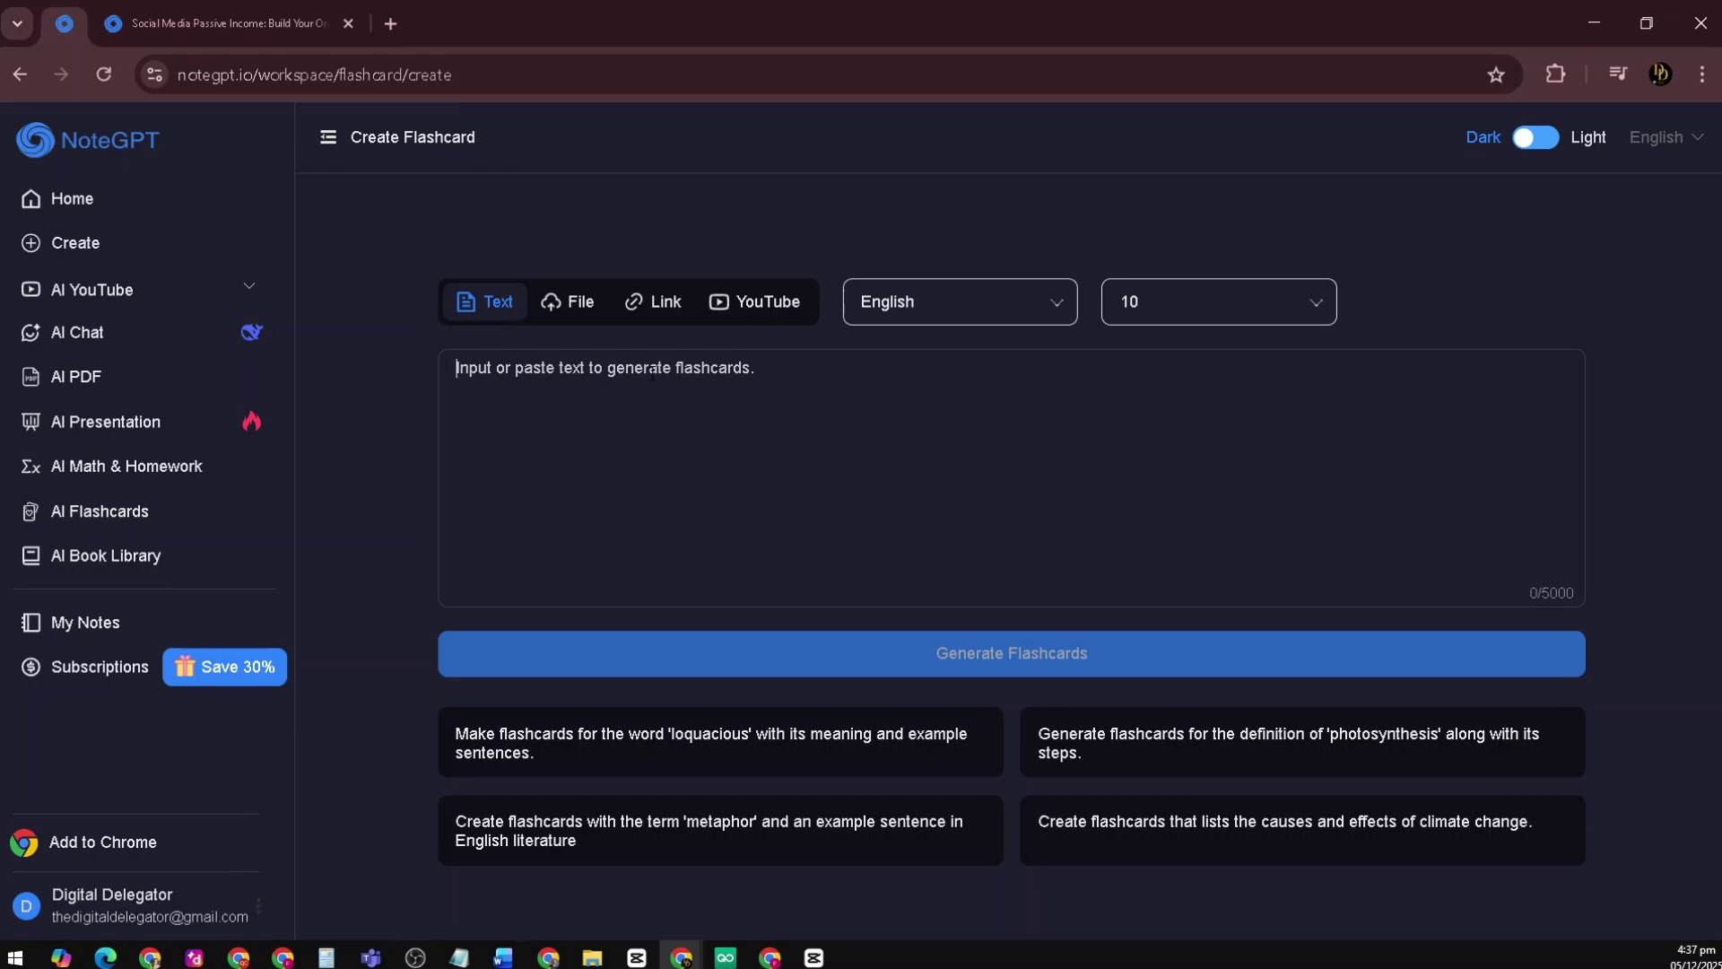
click(708, 831)
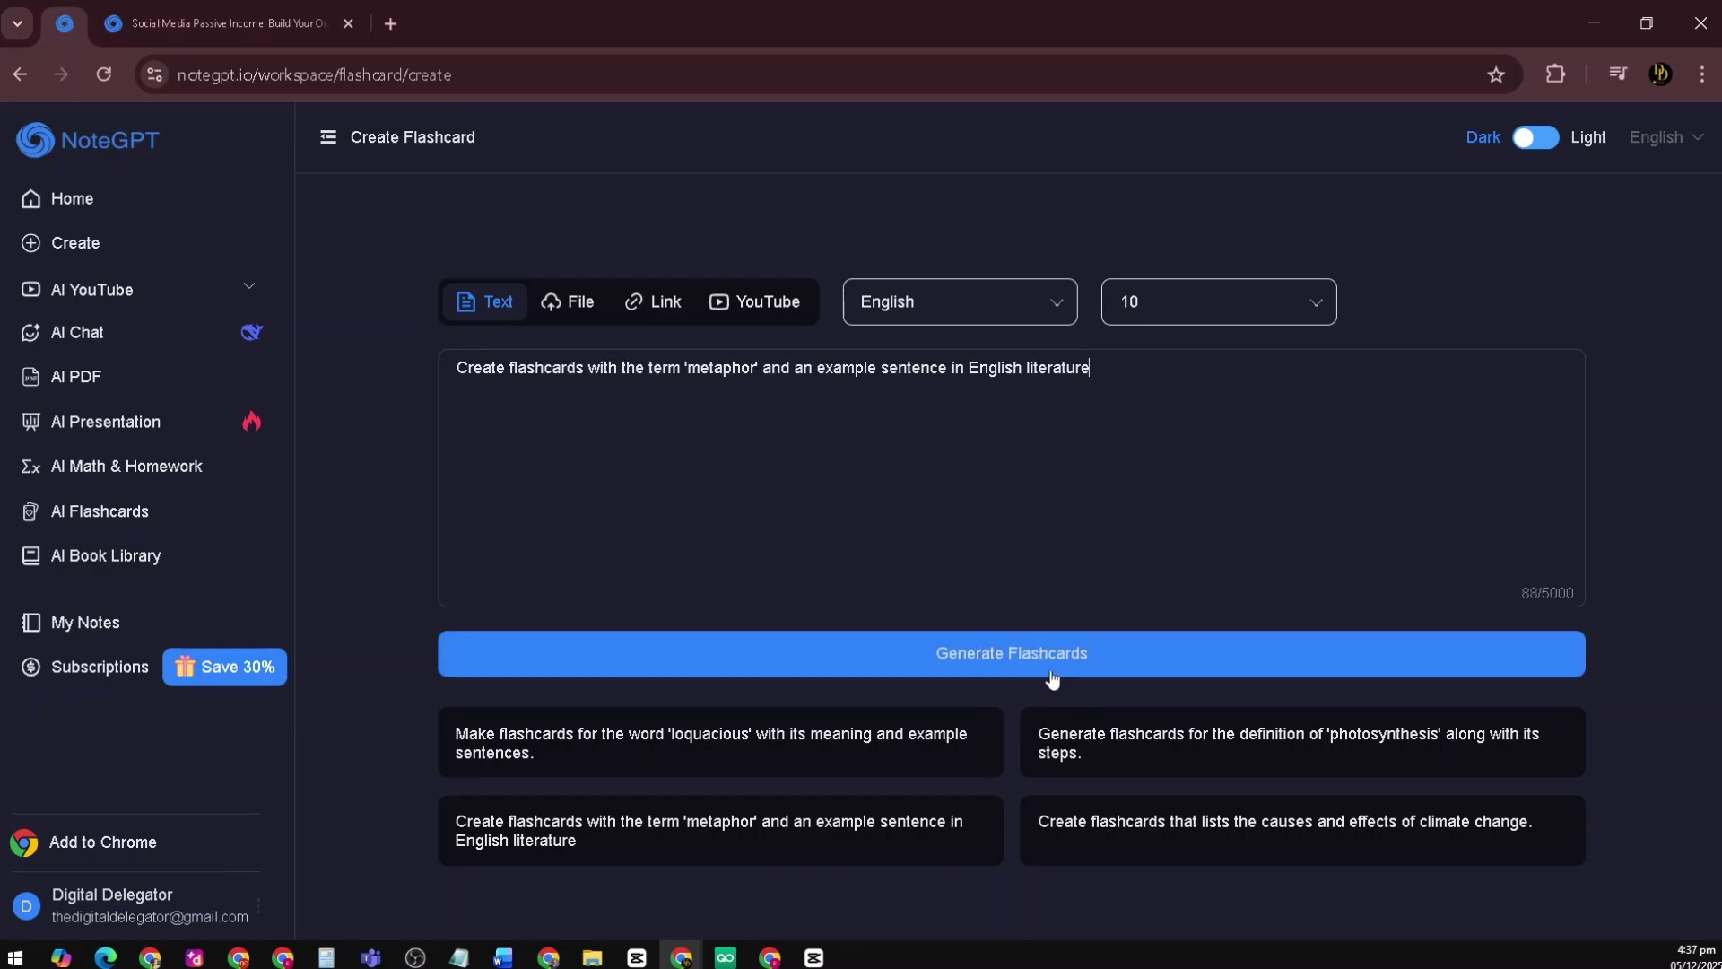
Step: Generate the ten metaphor flashcards, turn off shuffle, and step through every card
click(994, 657)
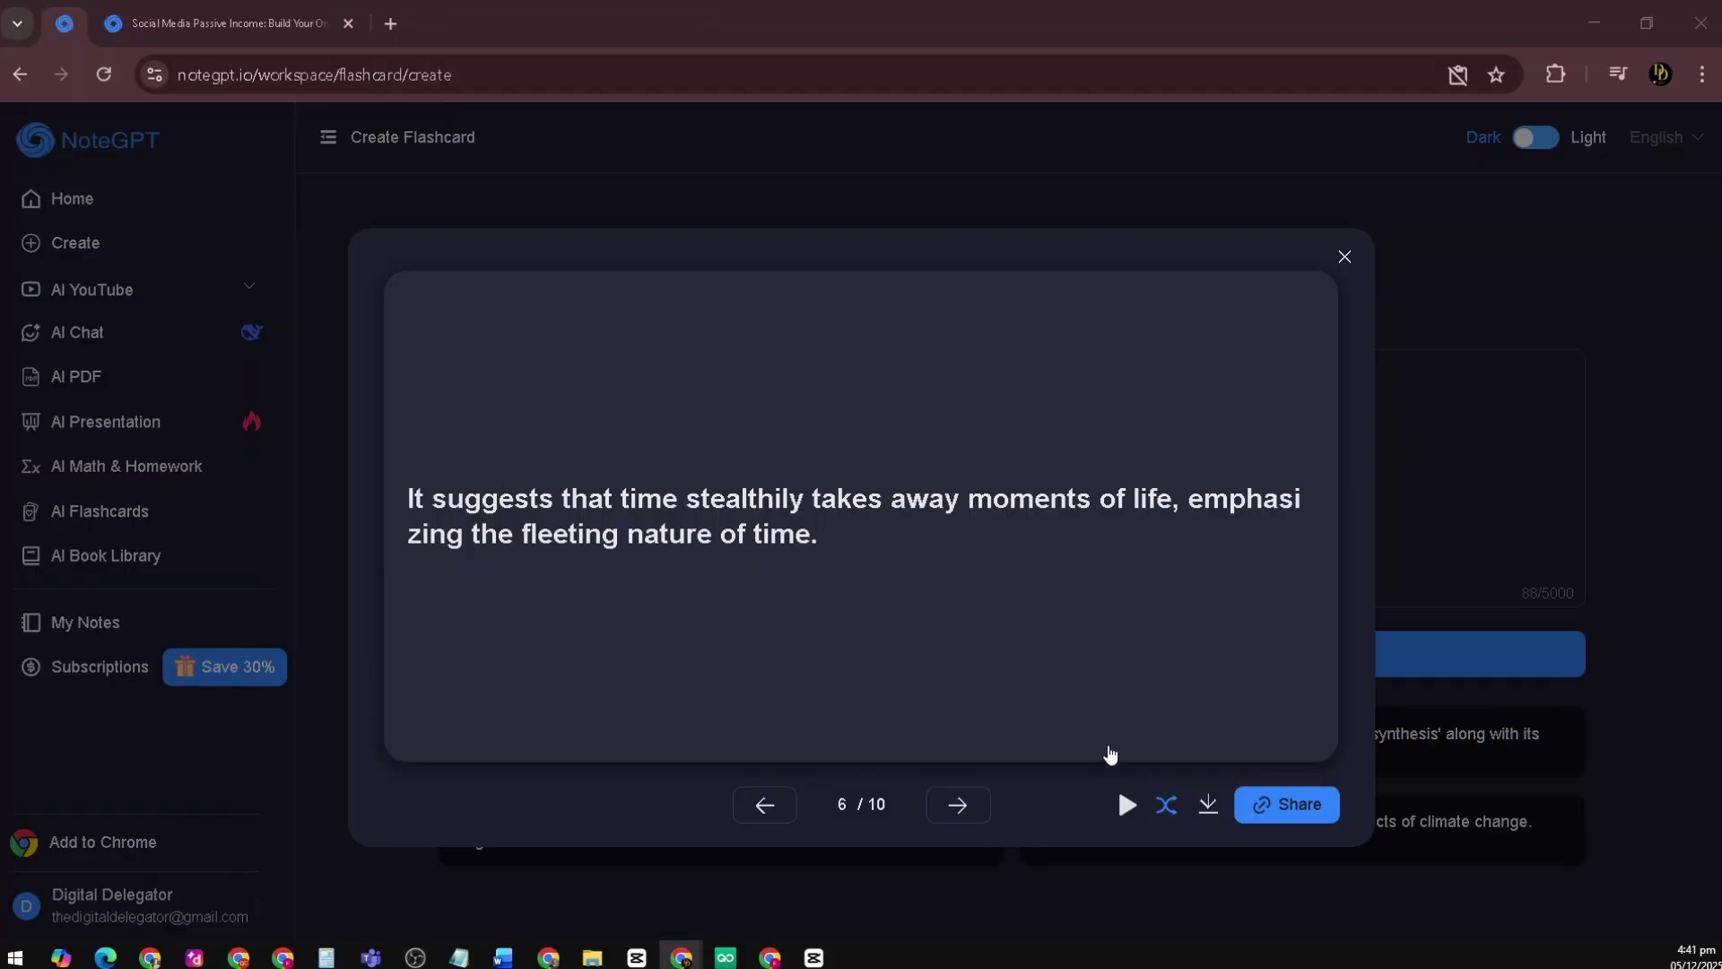
click(1166, 805)
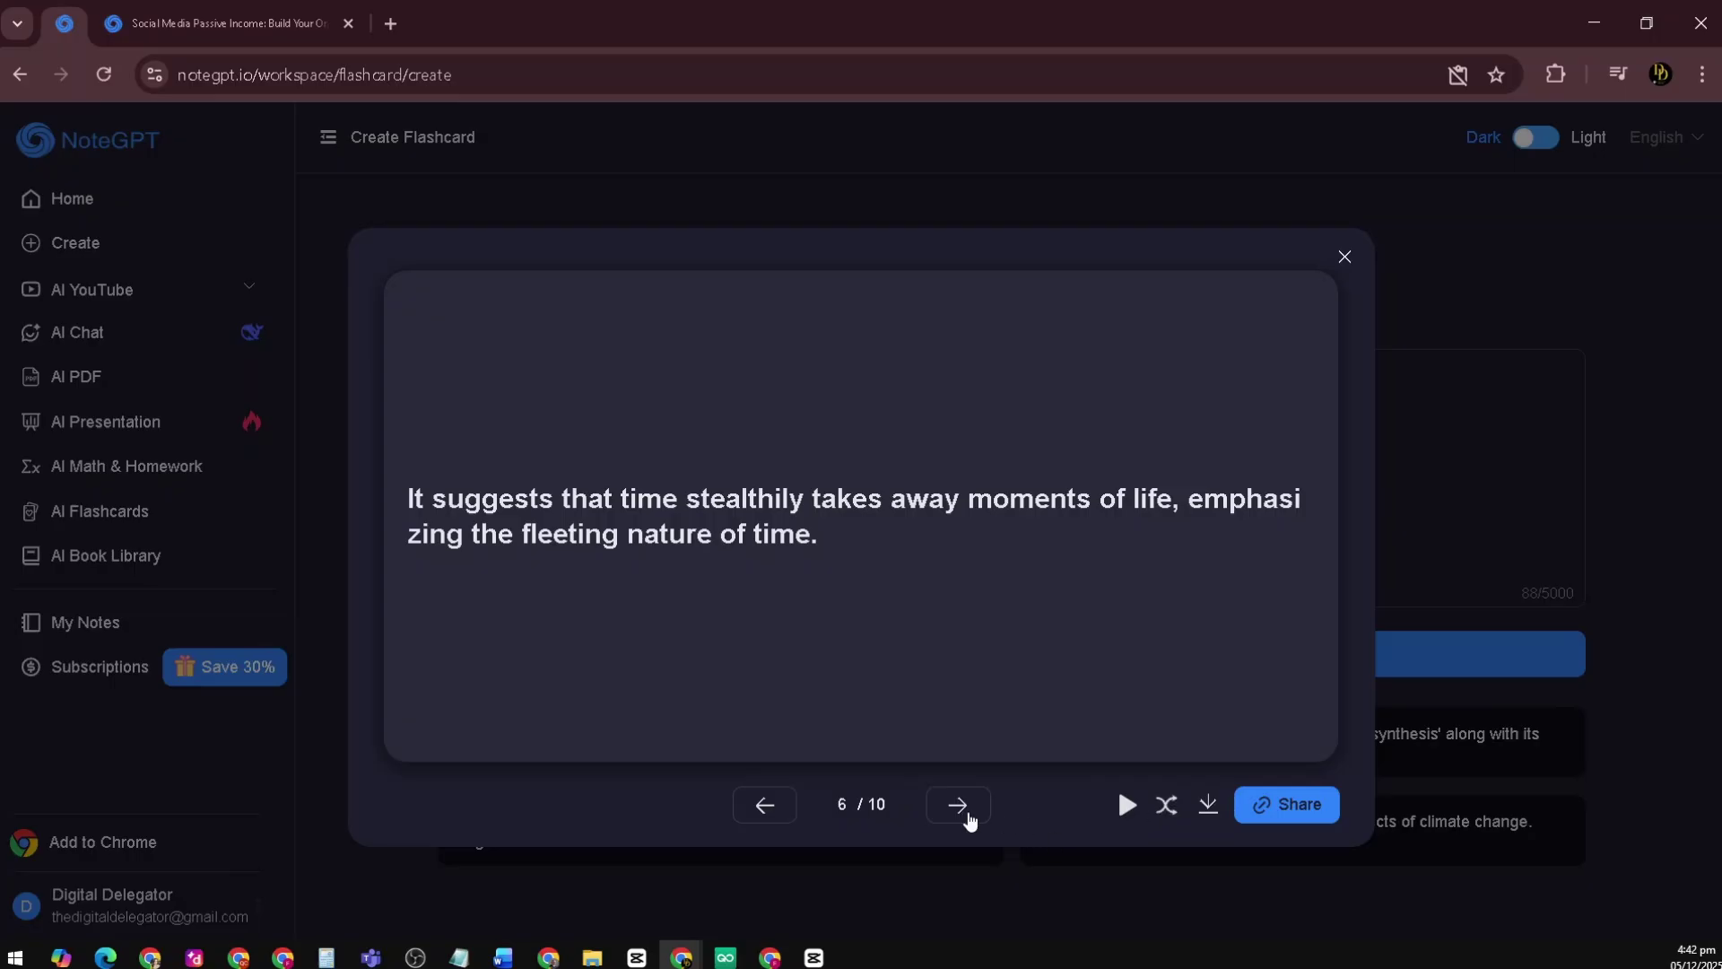
click(965, 814)
click(964, 814)
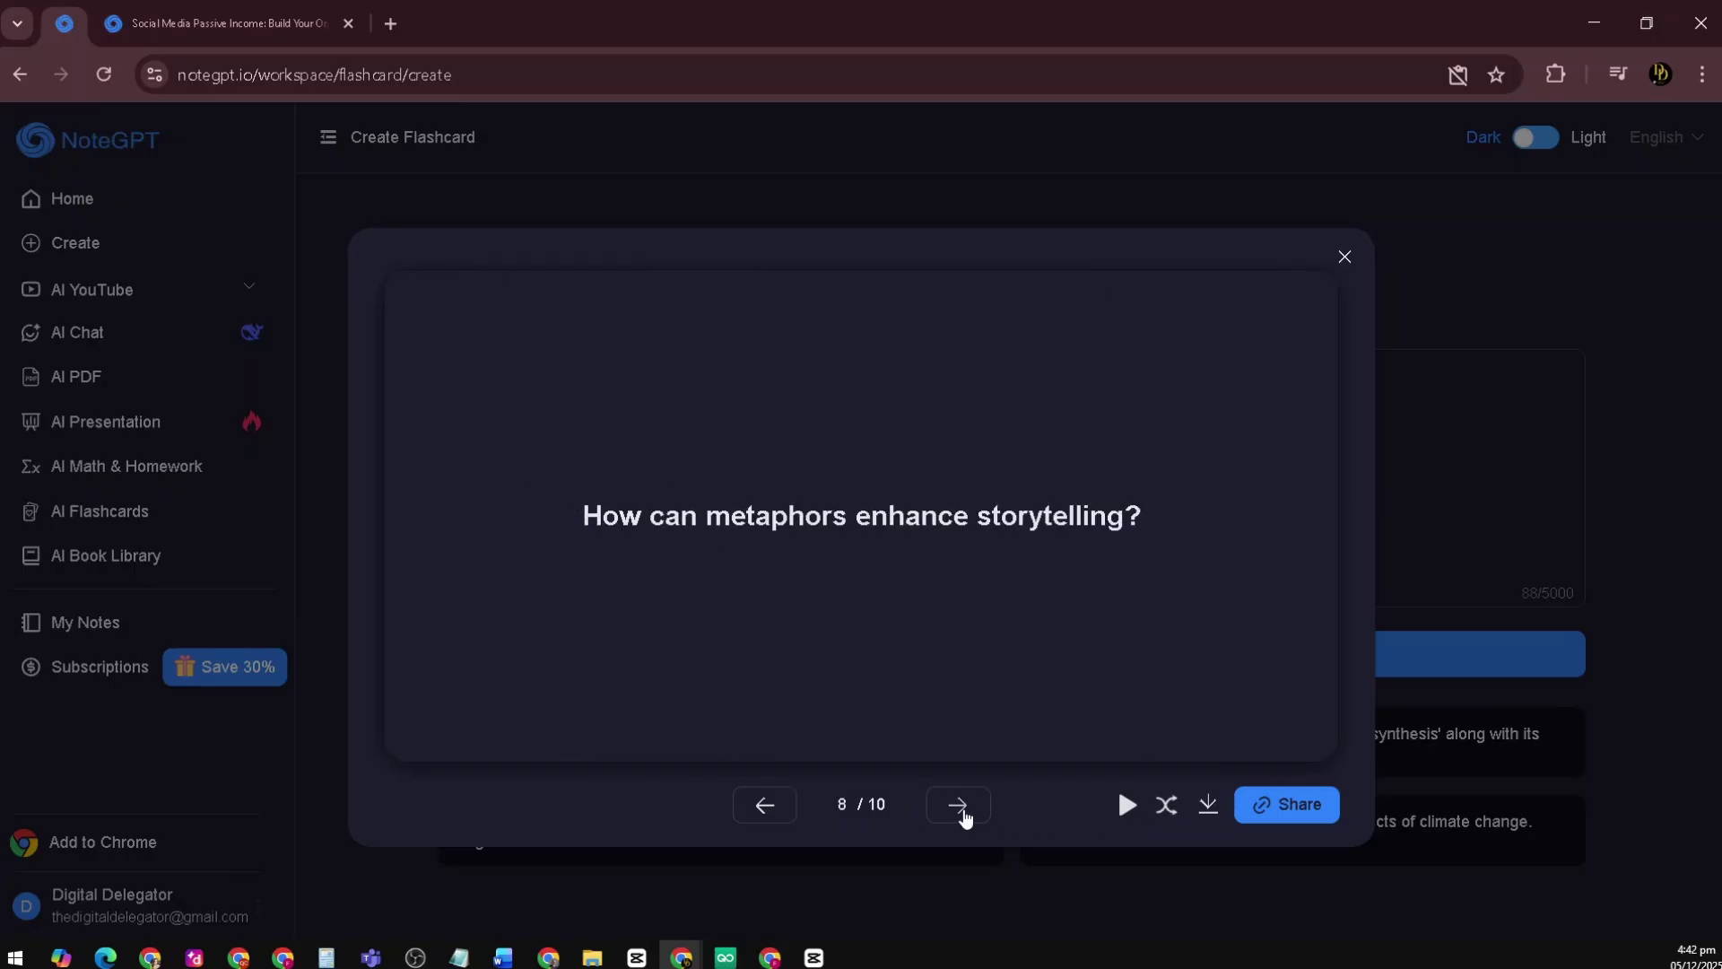
click(964, 815)
click(964, 815)
click(964, 814)
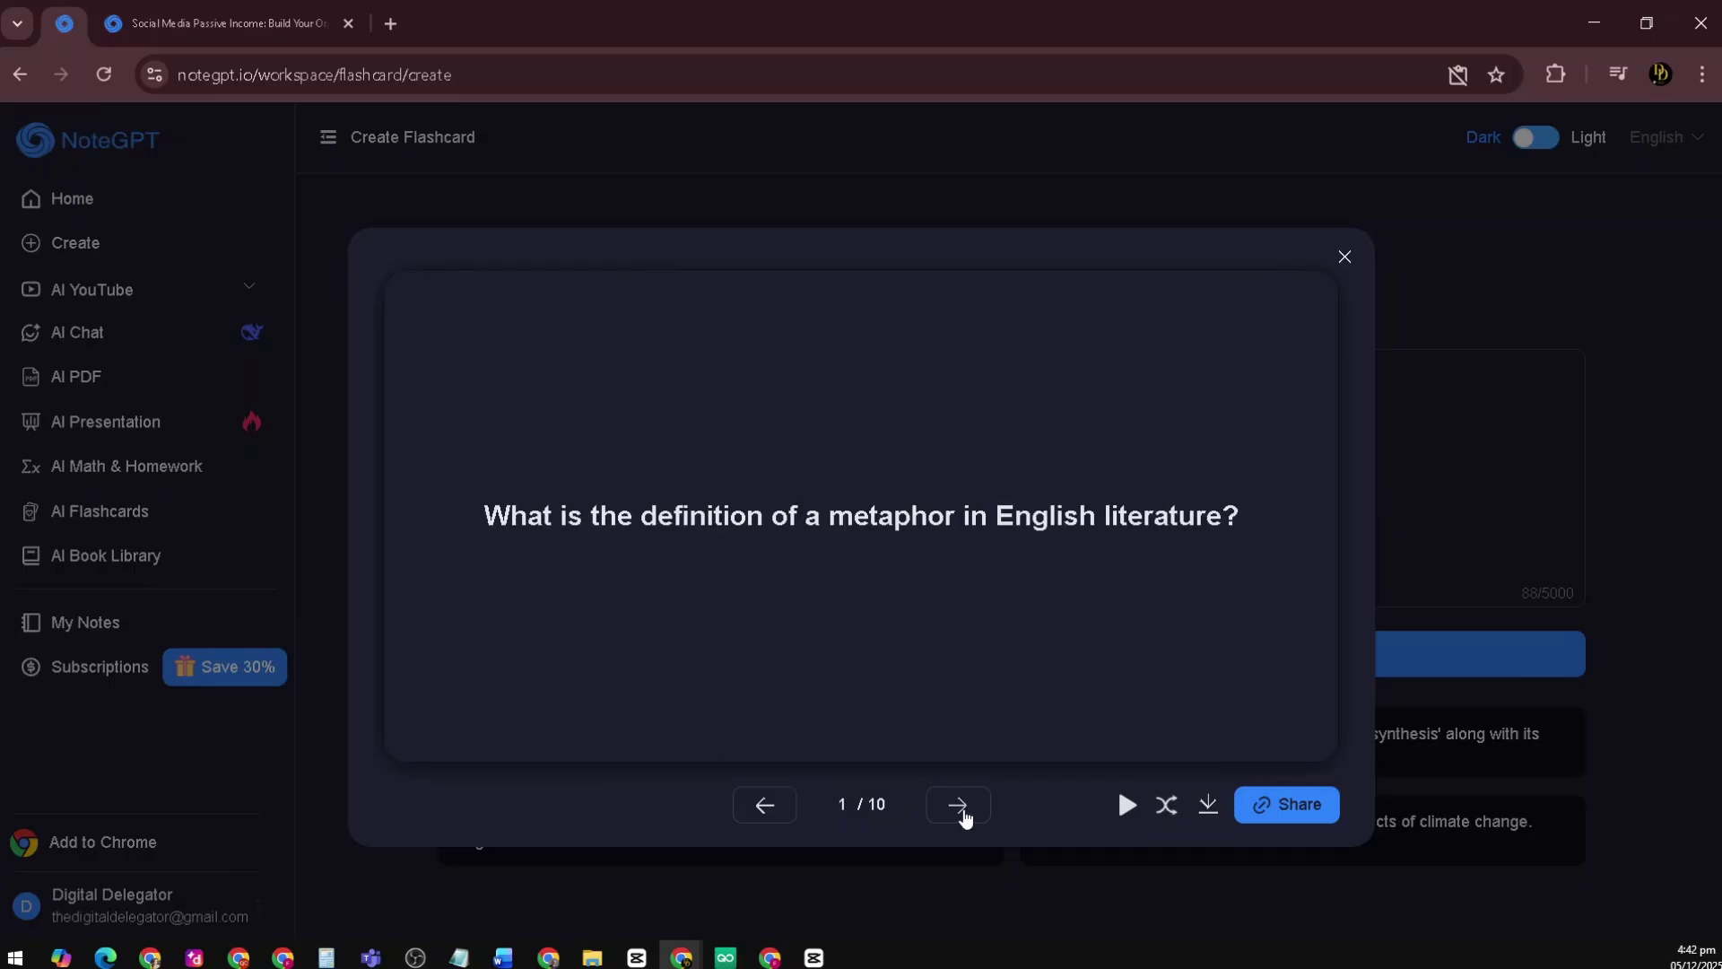
click(964, 814)
click(964, 814)
click(964, 814)
click(964, 815)
click(964, 814)
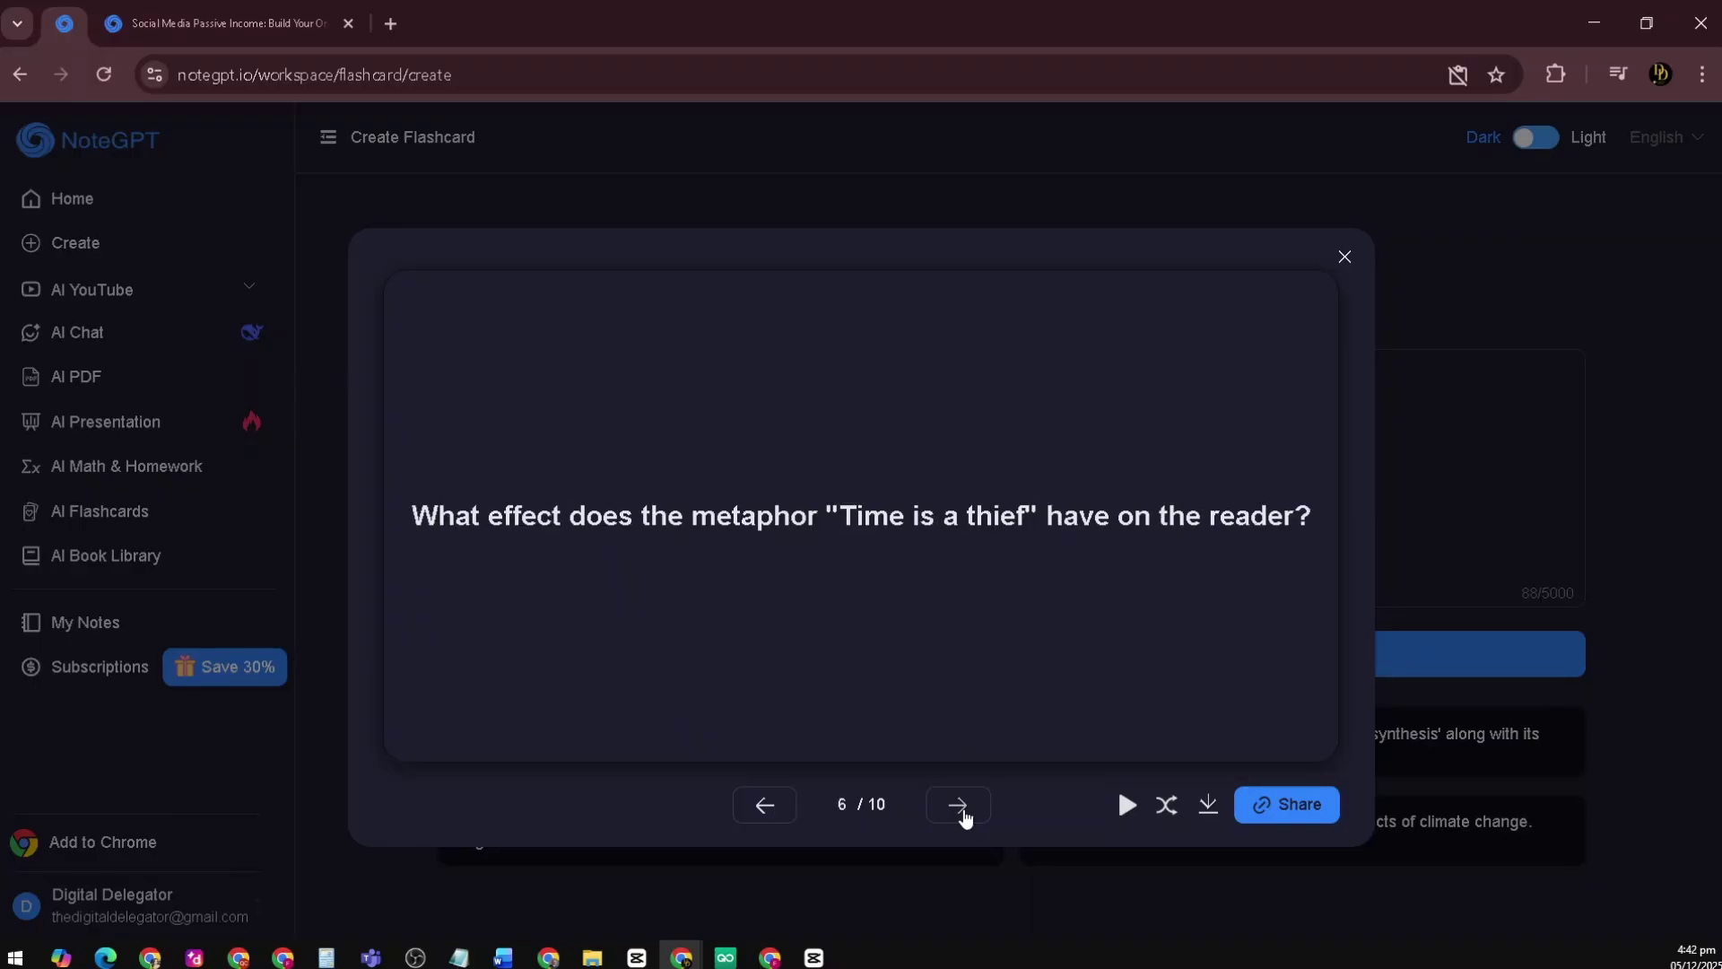
click(964, 814)
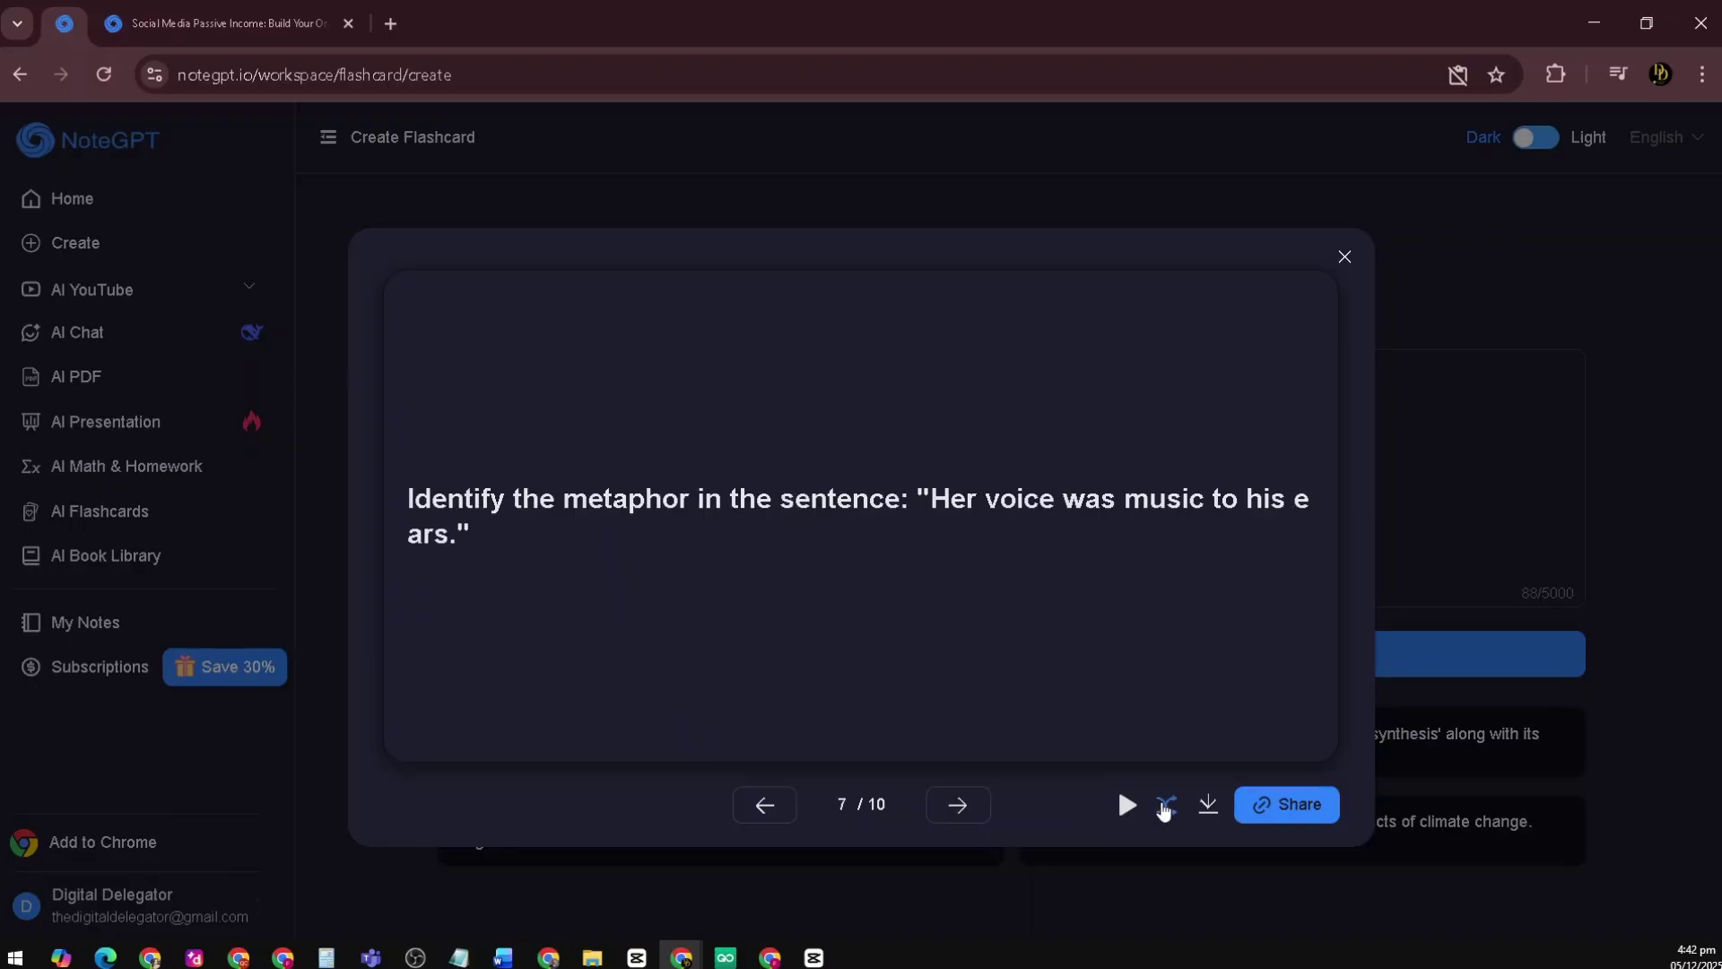
Step: Autoplay the flashcards unshuffled, then switch to the AI Homework Helper window
click(1126, 805)
click(1163, 816)
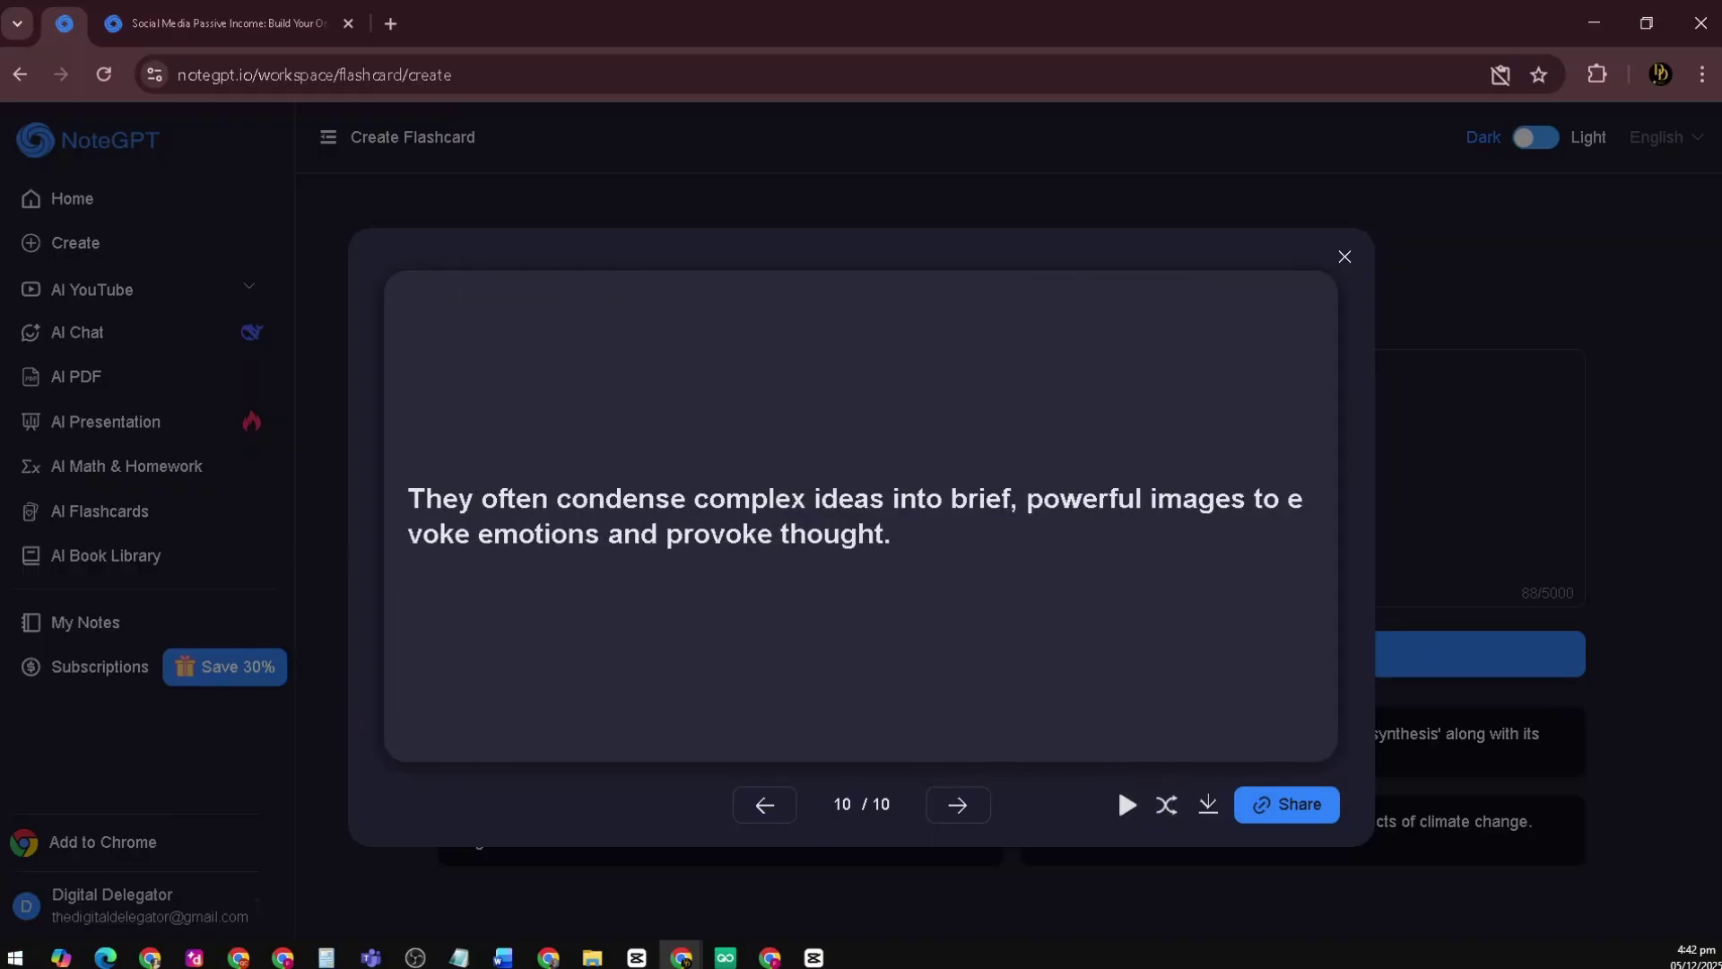
click(415, 957)
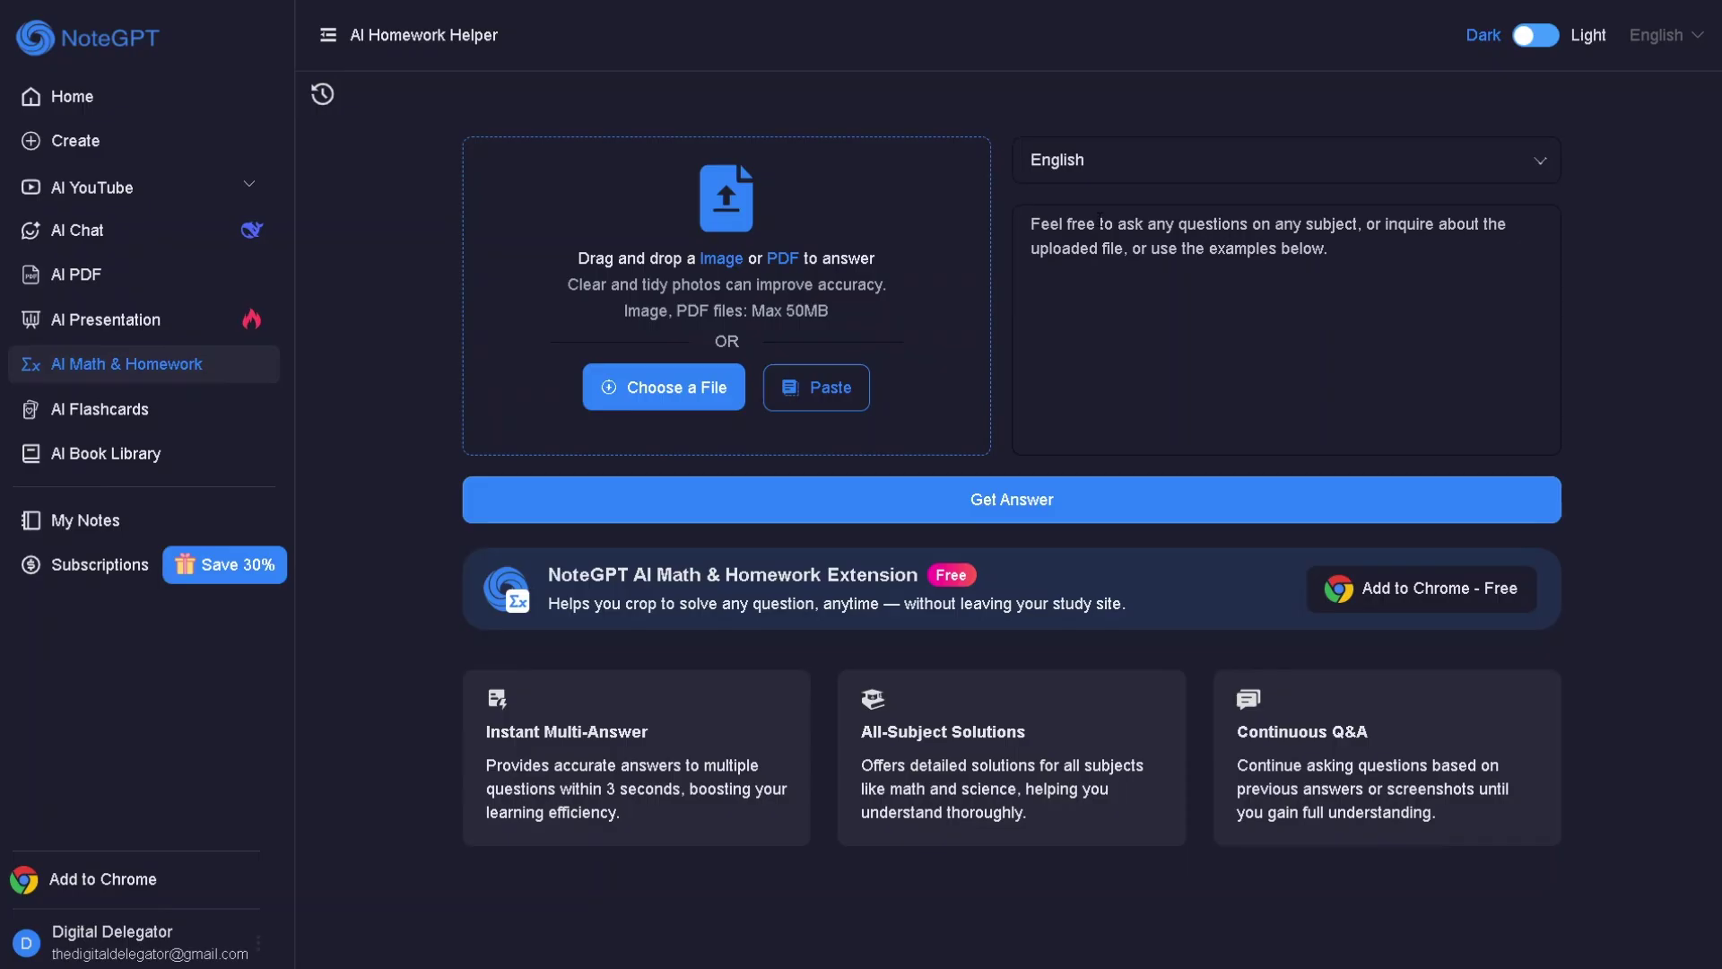
Step: Paste 'Solve for x: 3x + 7 = 22' as the question and get the x = 5 solution
text(Solve for x: 3x + 7 = 22)
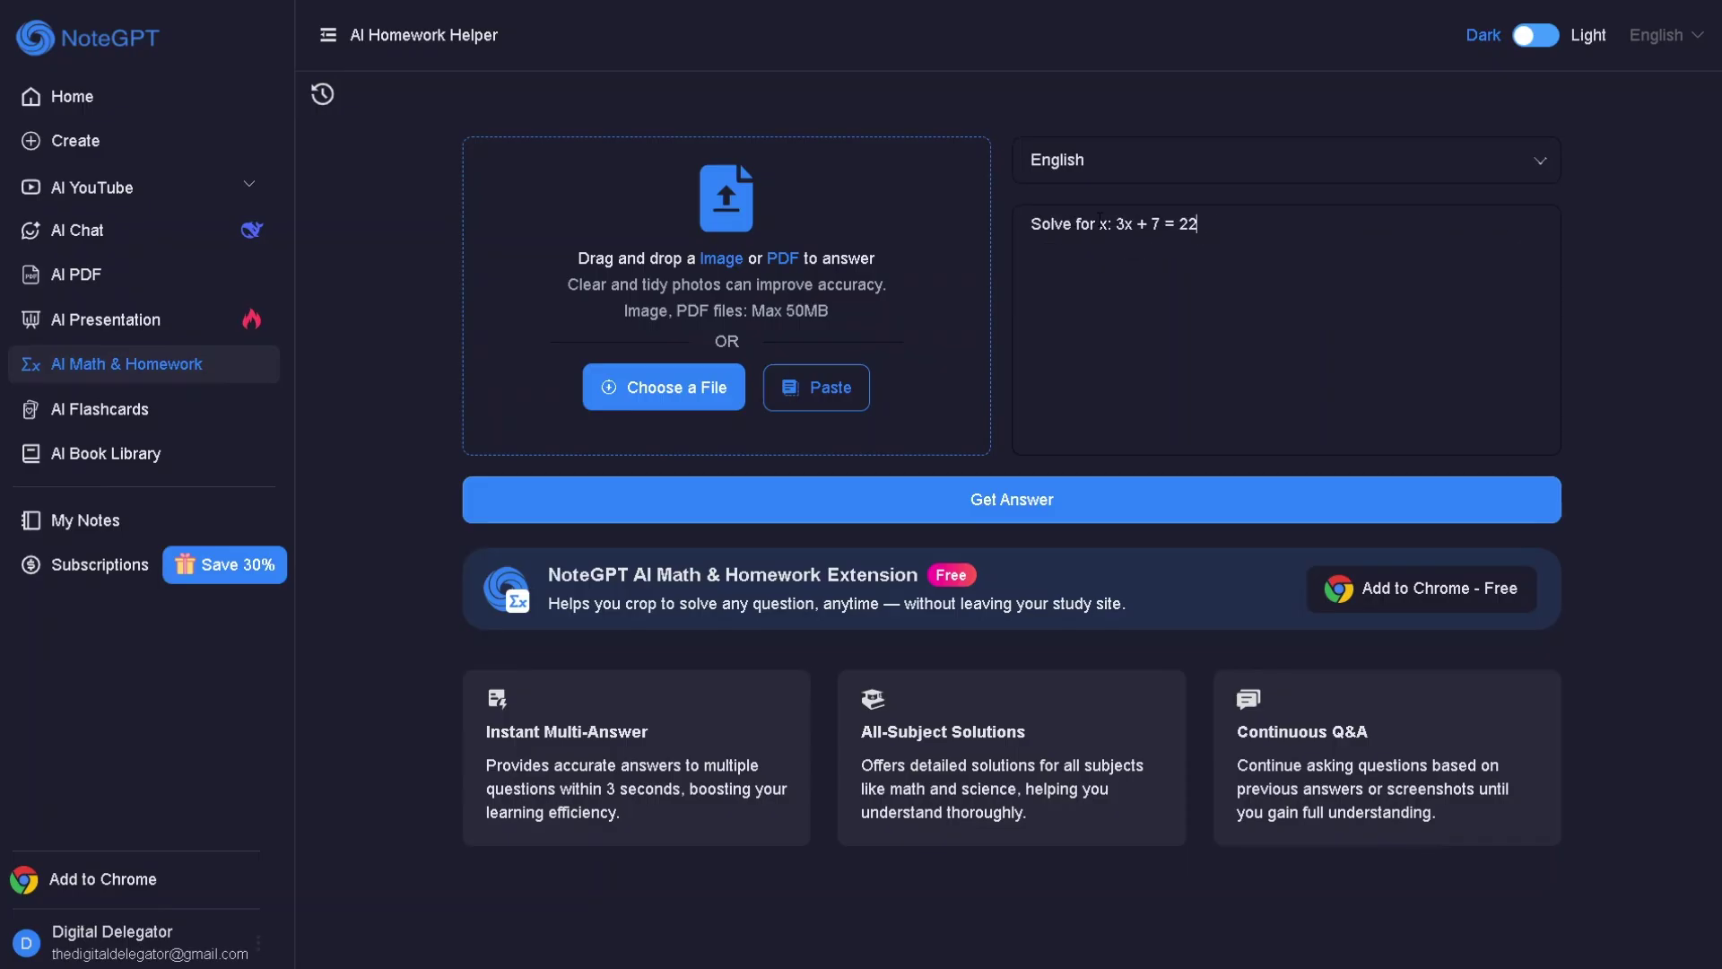
click(1067, 508)
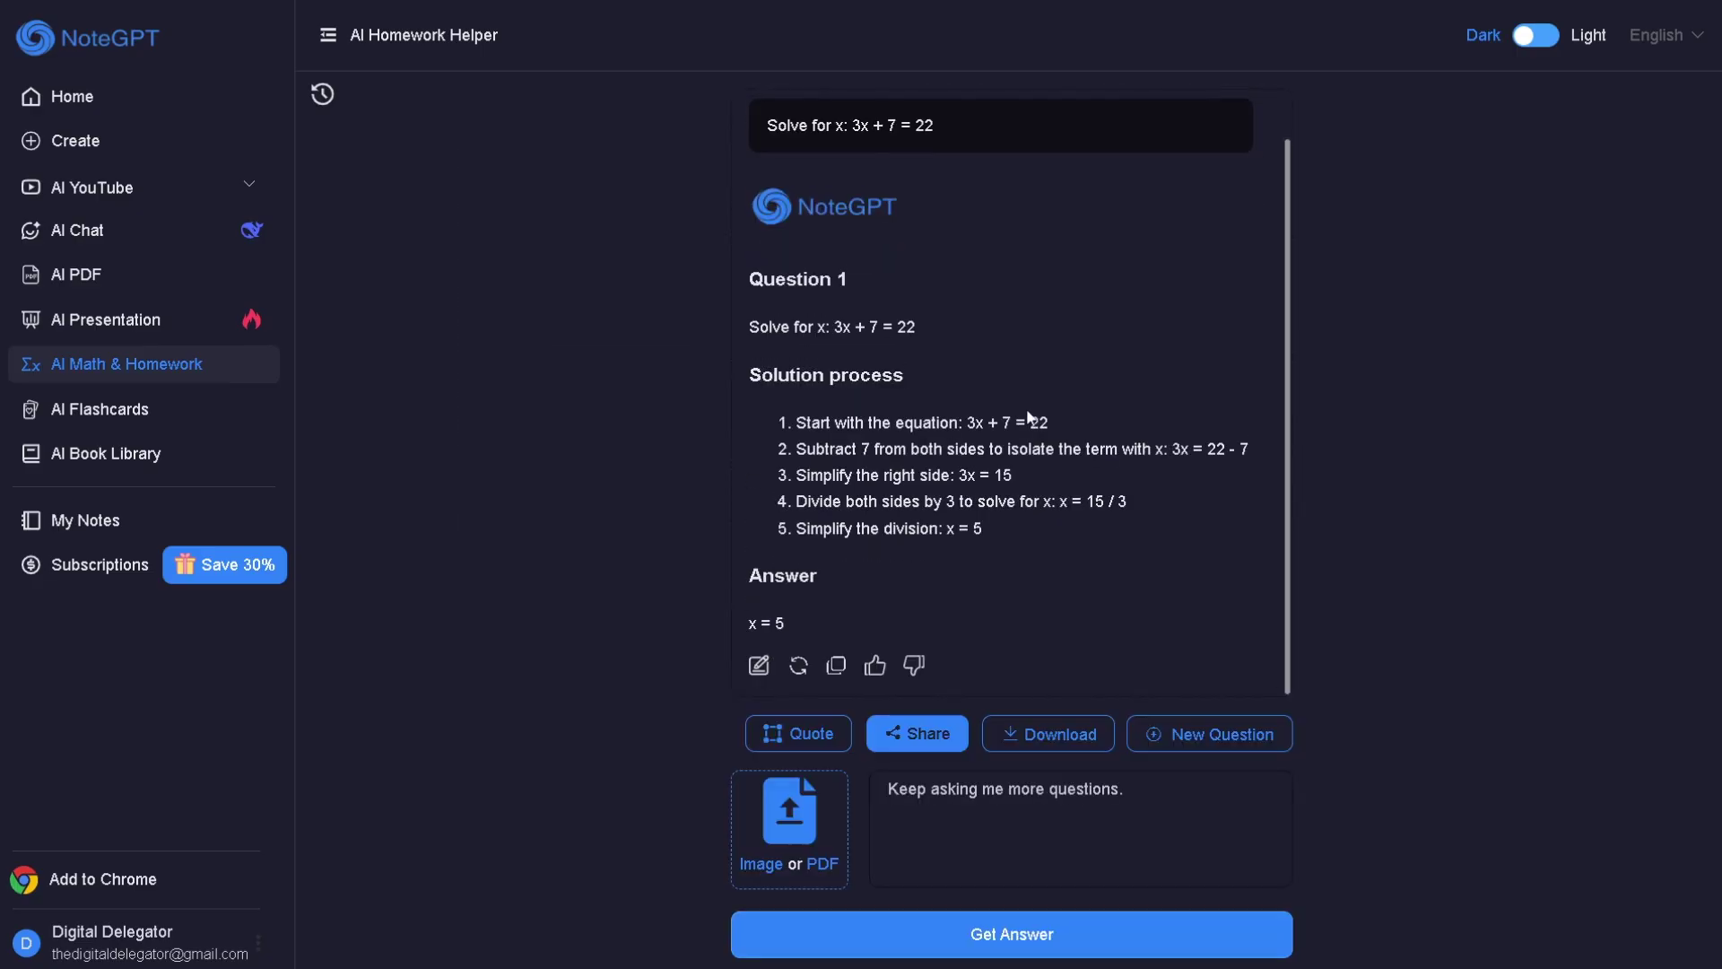
Step: Ask the area of an 8 cm by 5 cm rectangle as a follow-up, answered as 40 cm²
scroll(923, 402, up, 1)
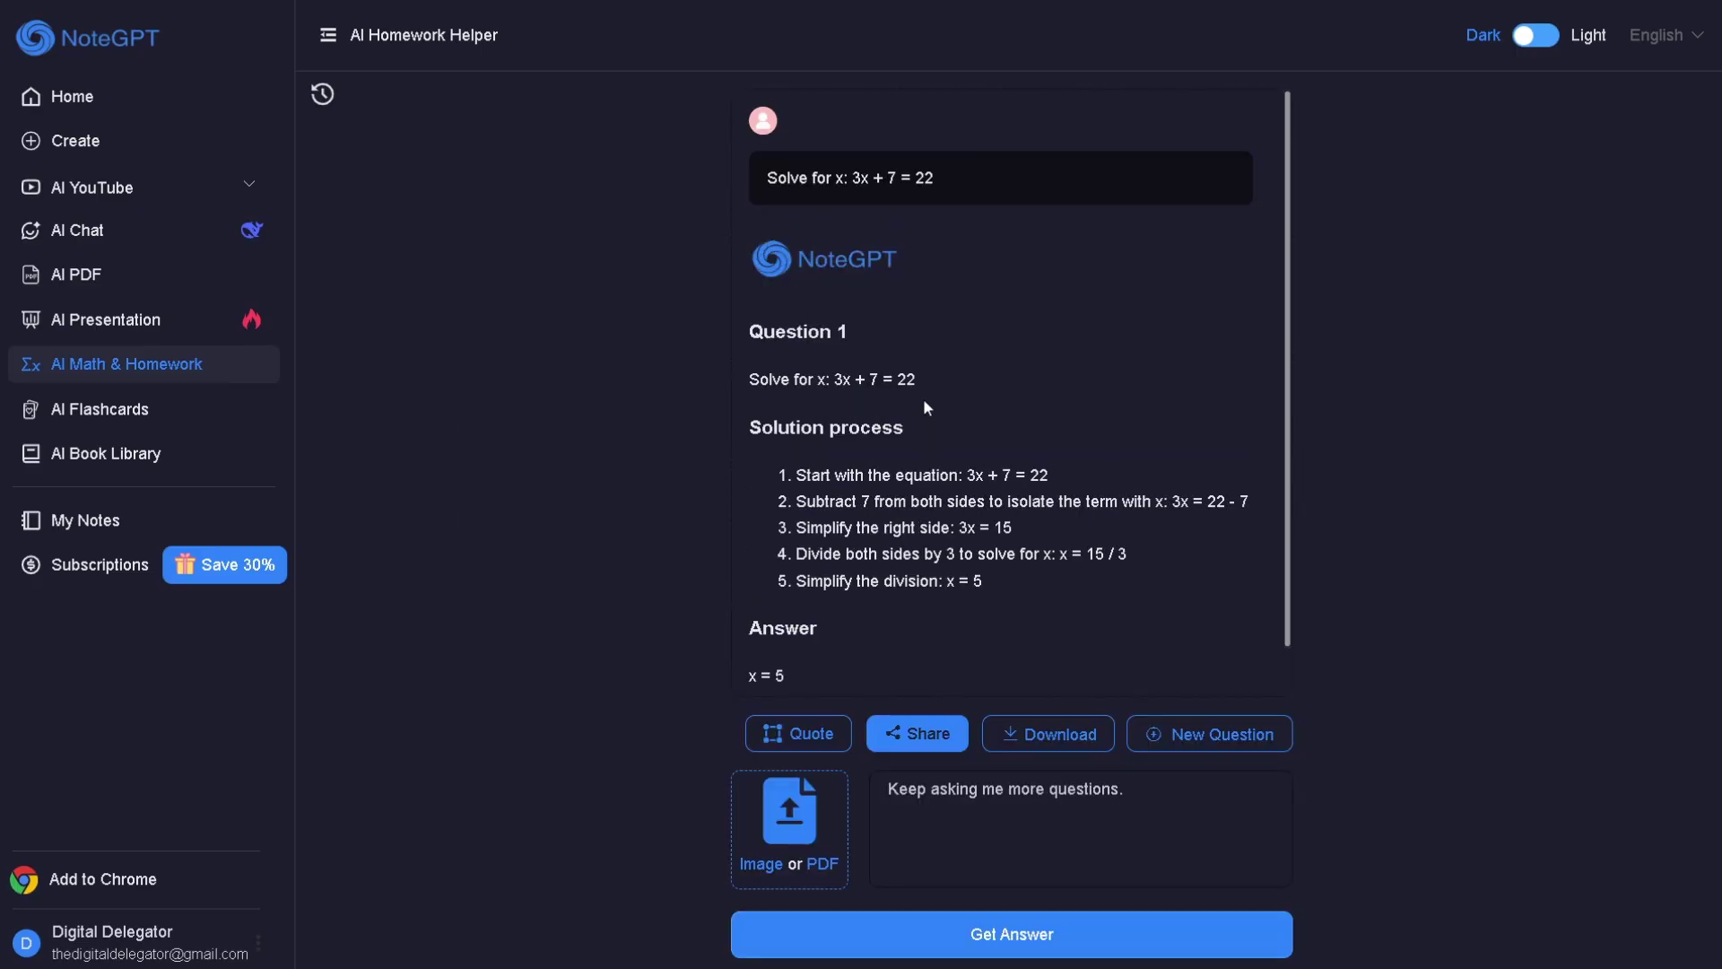
scroll(923, 402, down, 1)
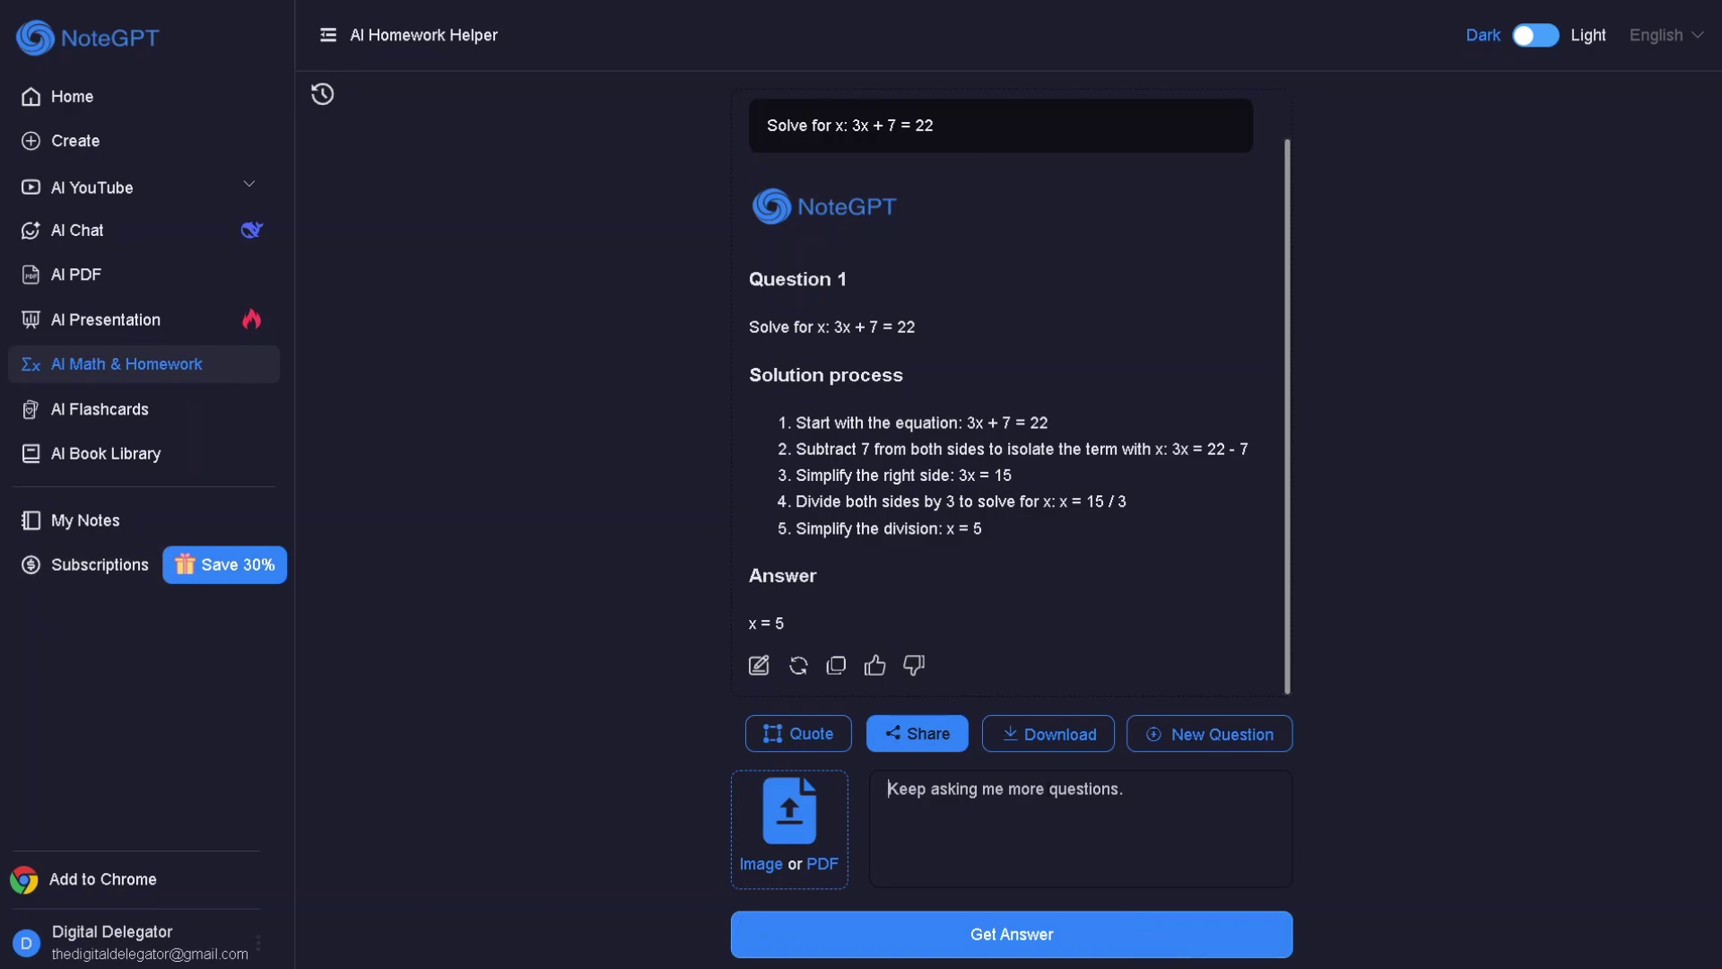
text(Find the area of a rectangle: length = 8 cm, width = 5 cm. What is the area?)
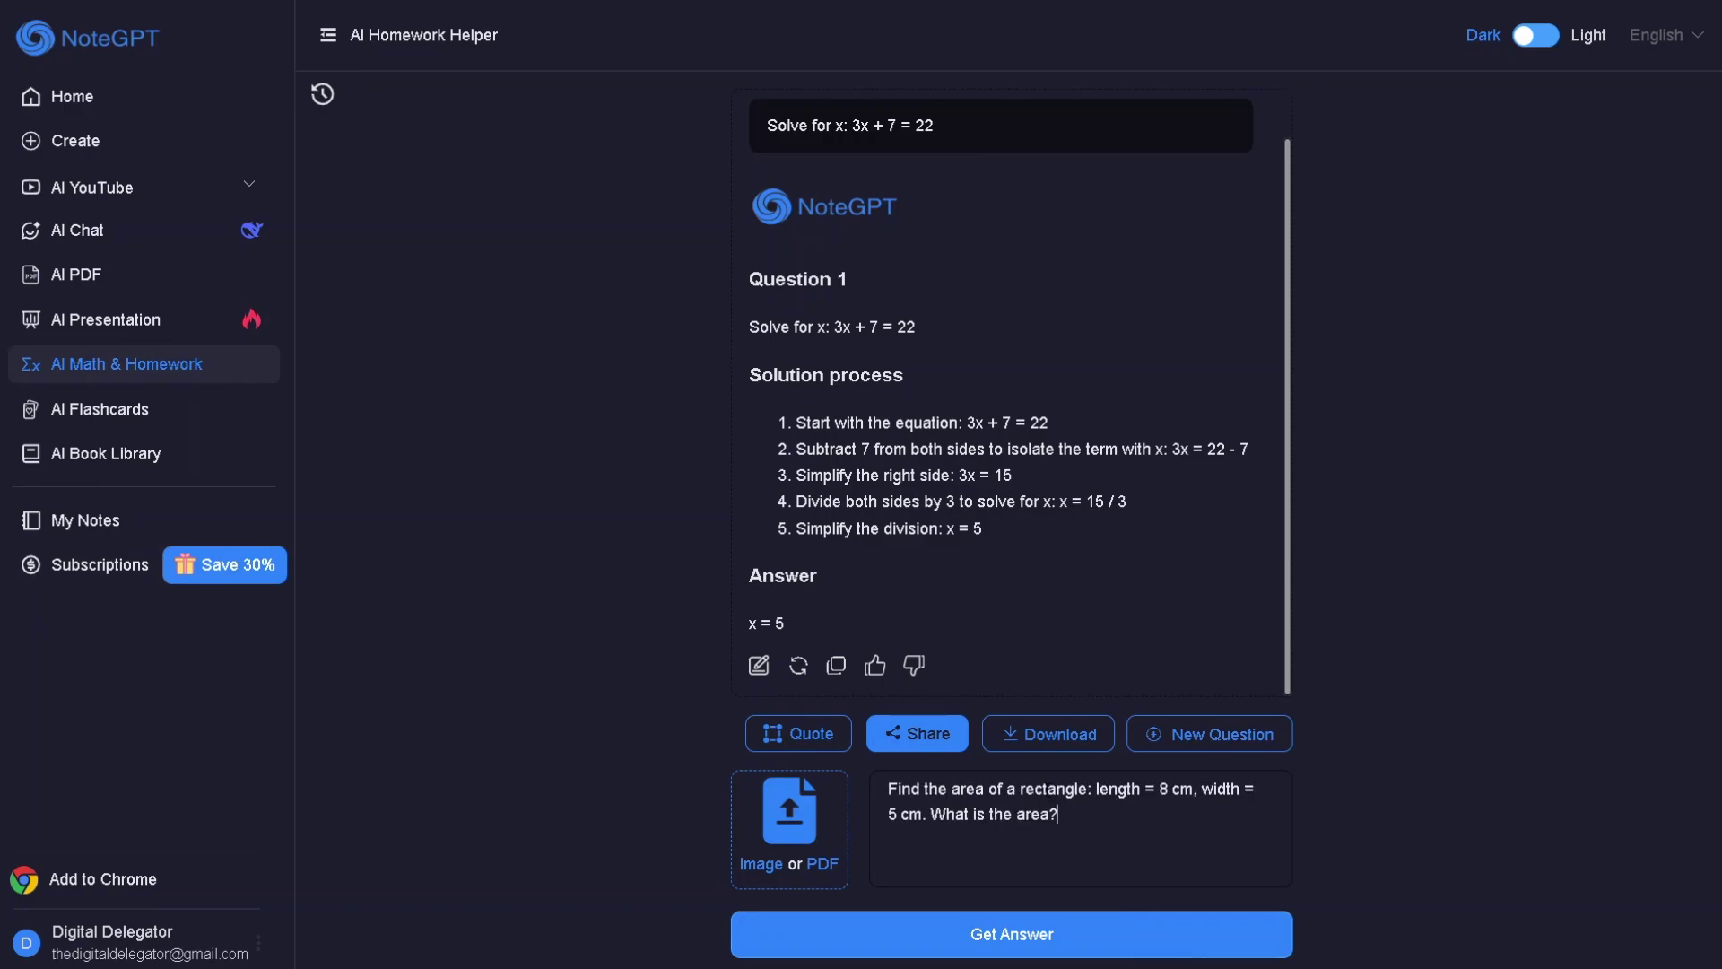
click(1004, 951)
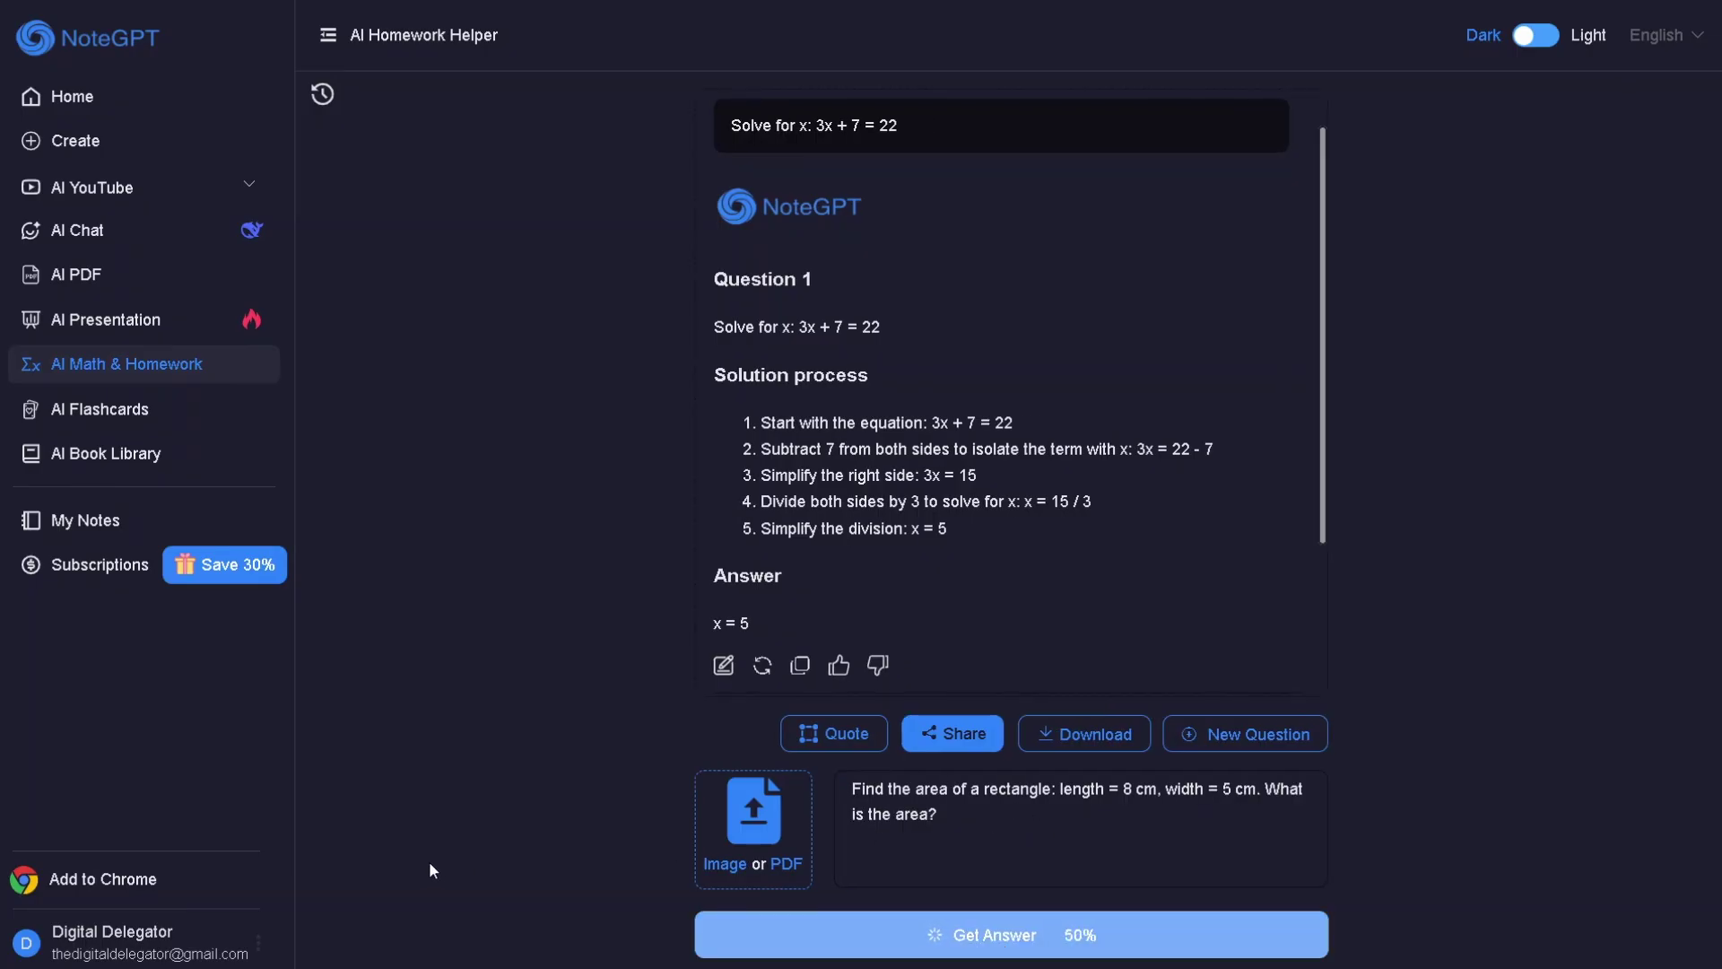
mouse_move(7, 942)
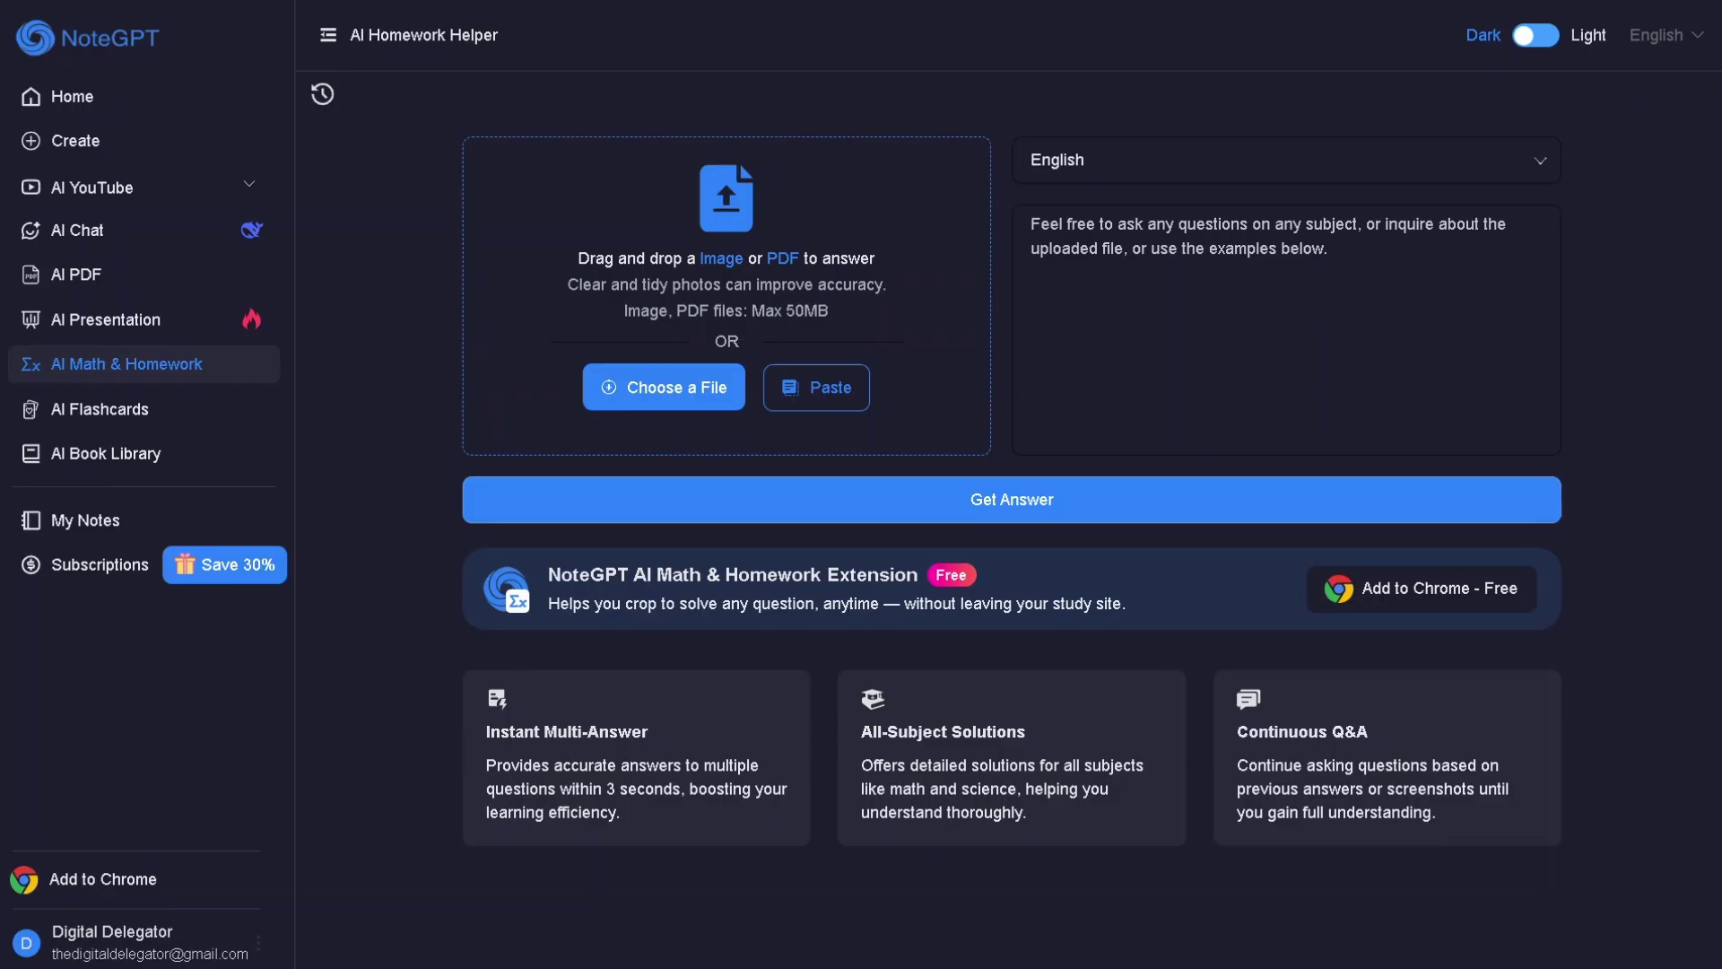
Step: Open My Notes to list the saved InVideo script PDF and AI Video Tutorial YouTube notes
click(95, 522)
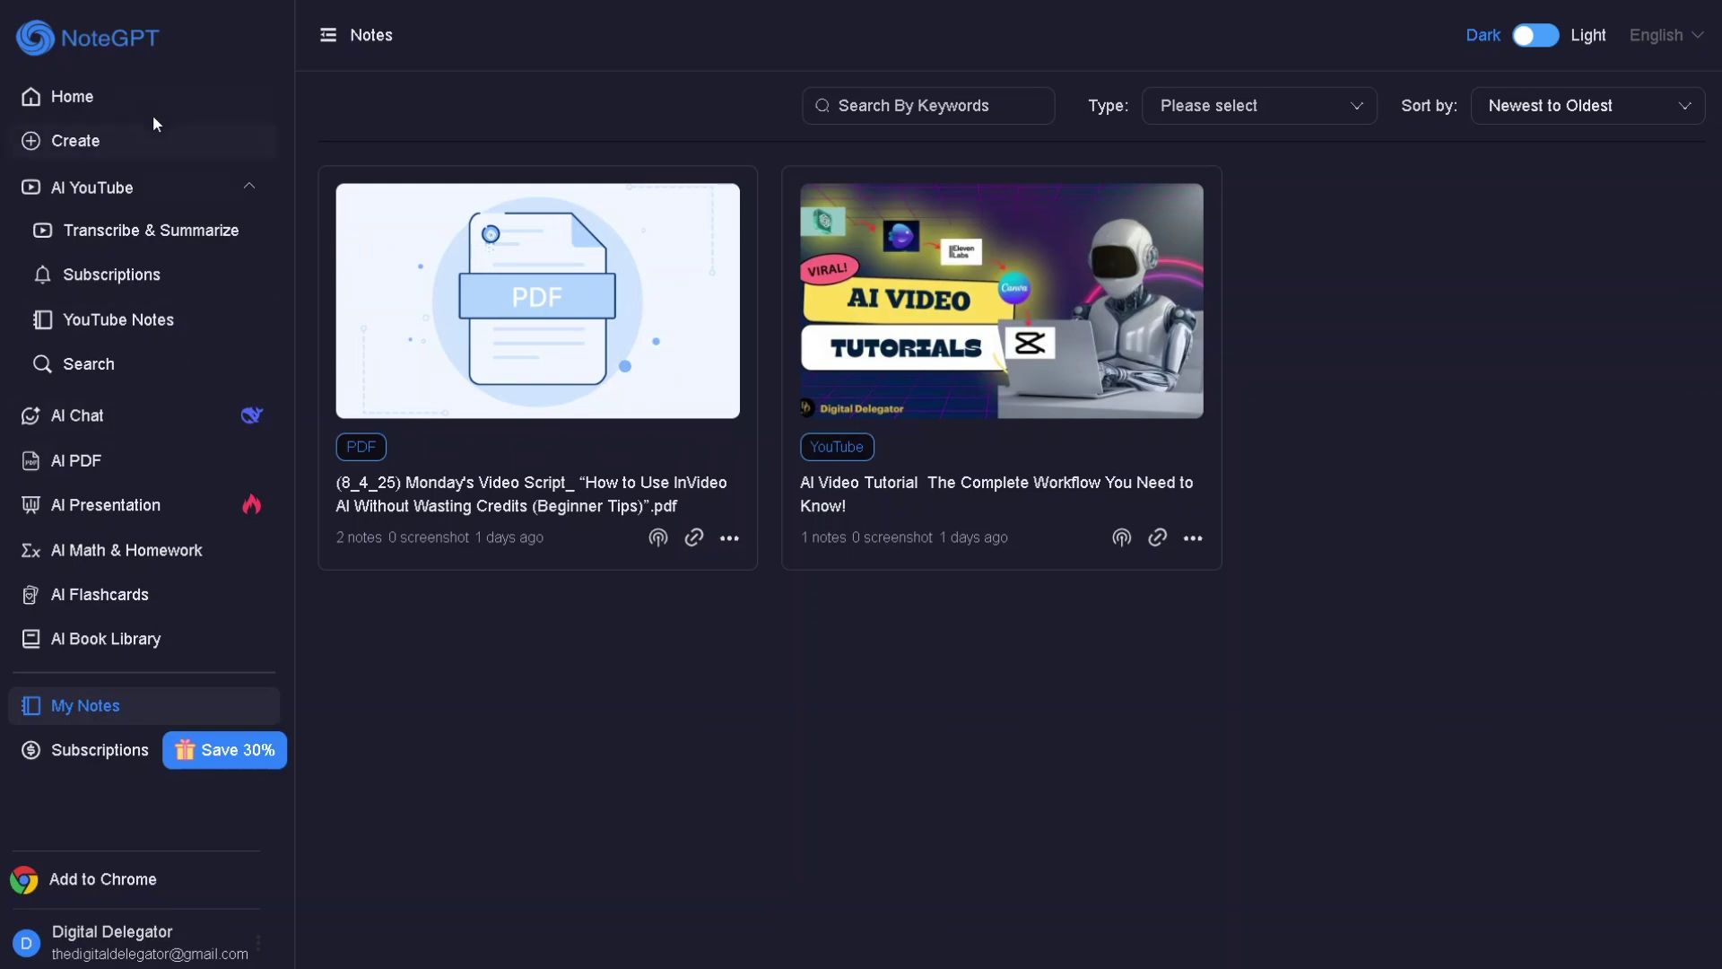
Step: Return to the NoteGPT workspace Home page from the sidebar
click(114, 106)
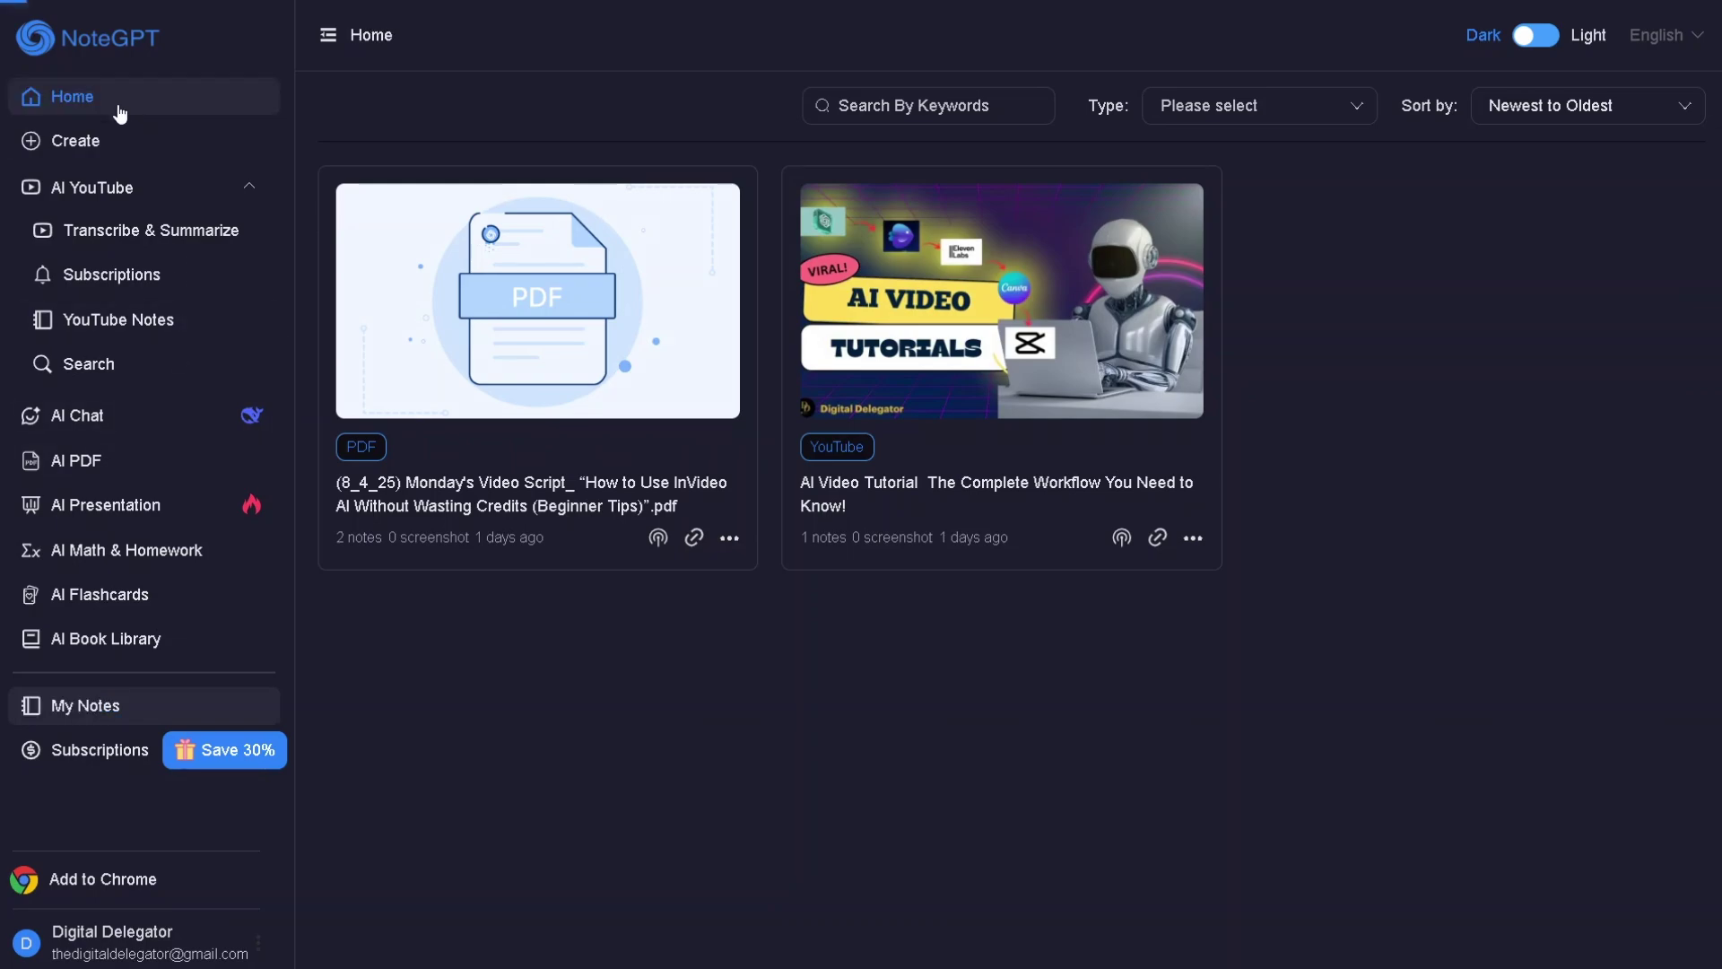